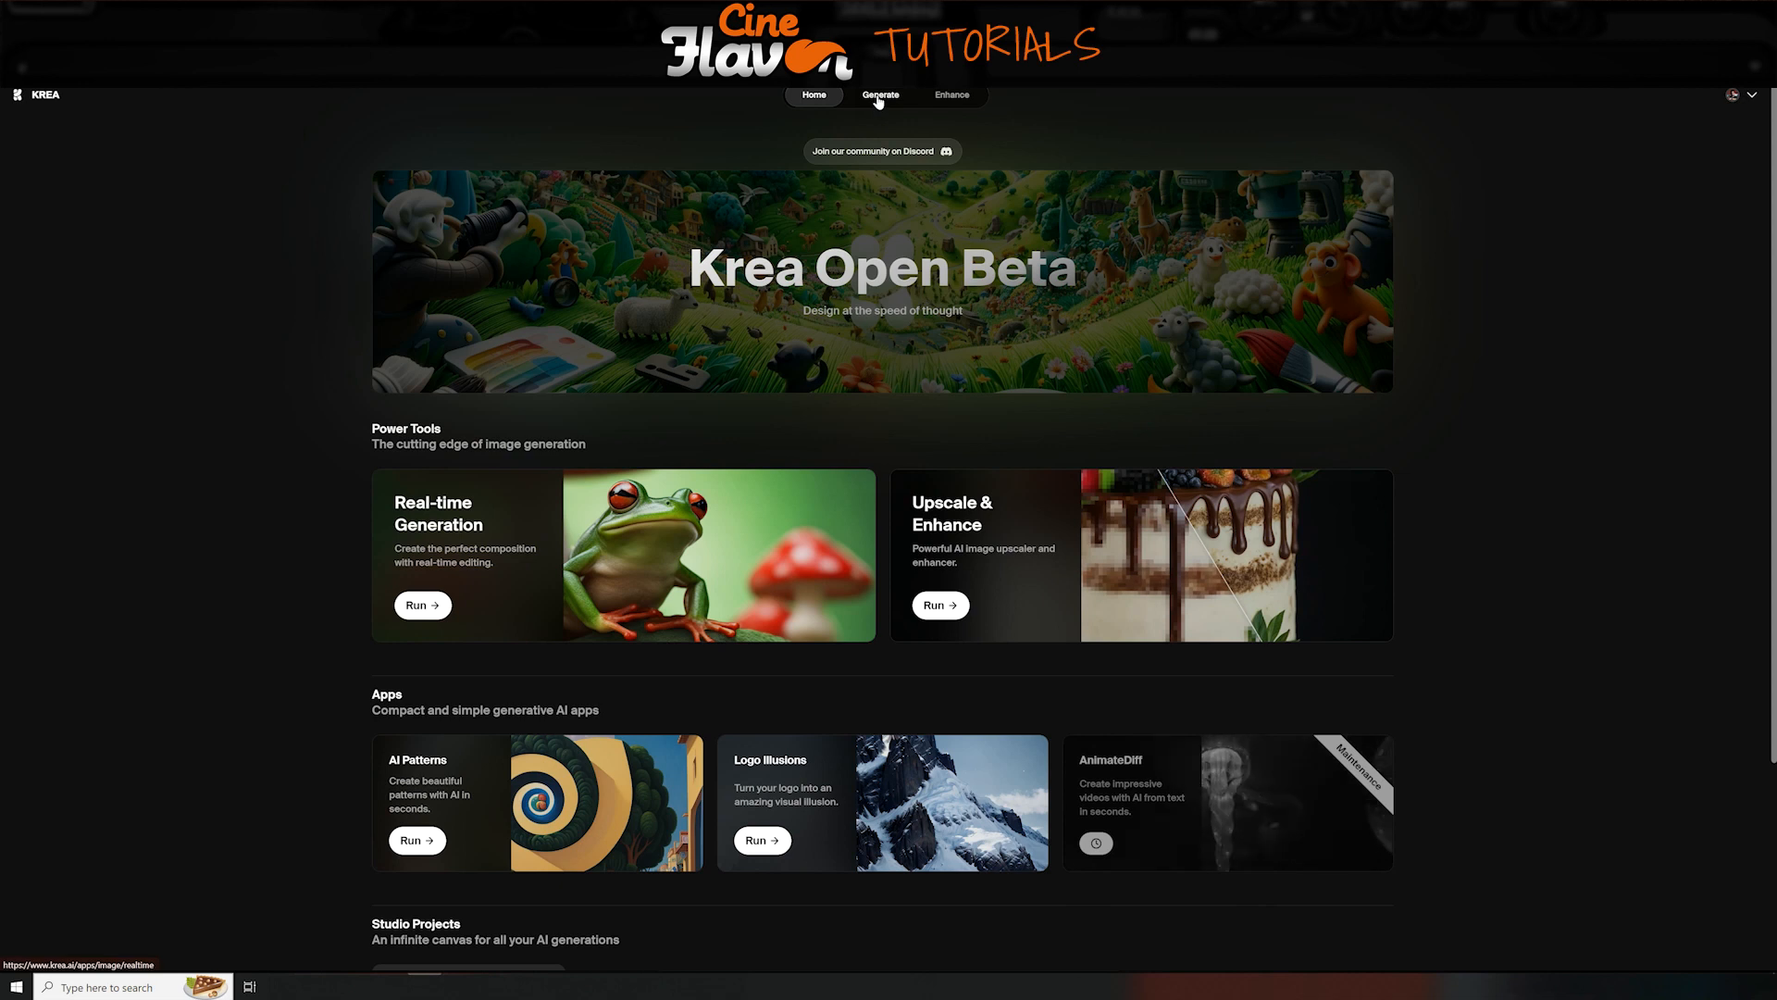
Open the real-time Generate workspace, view the text-to-image mode and return to the image-to-image canvas
click(880, 97)
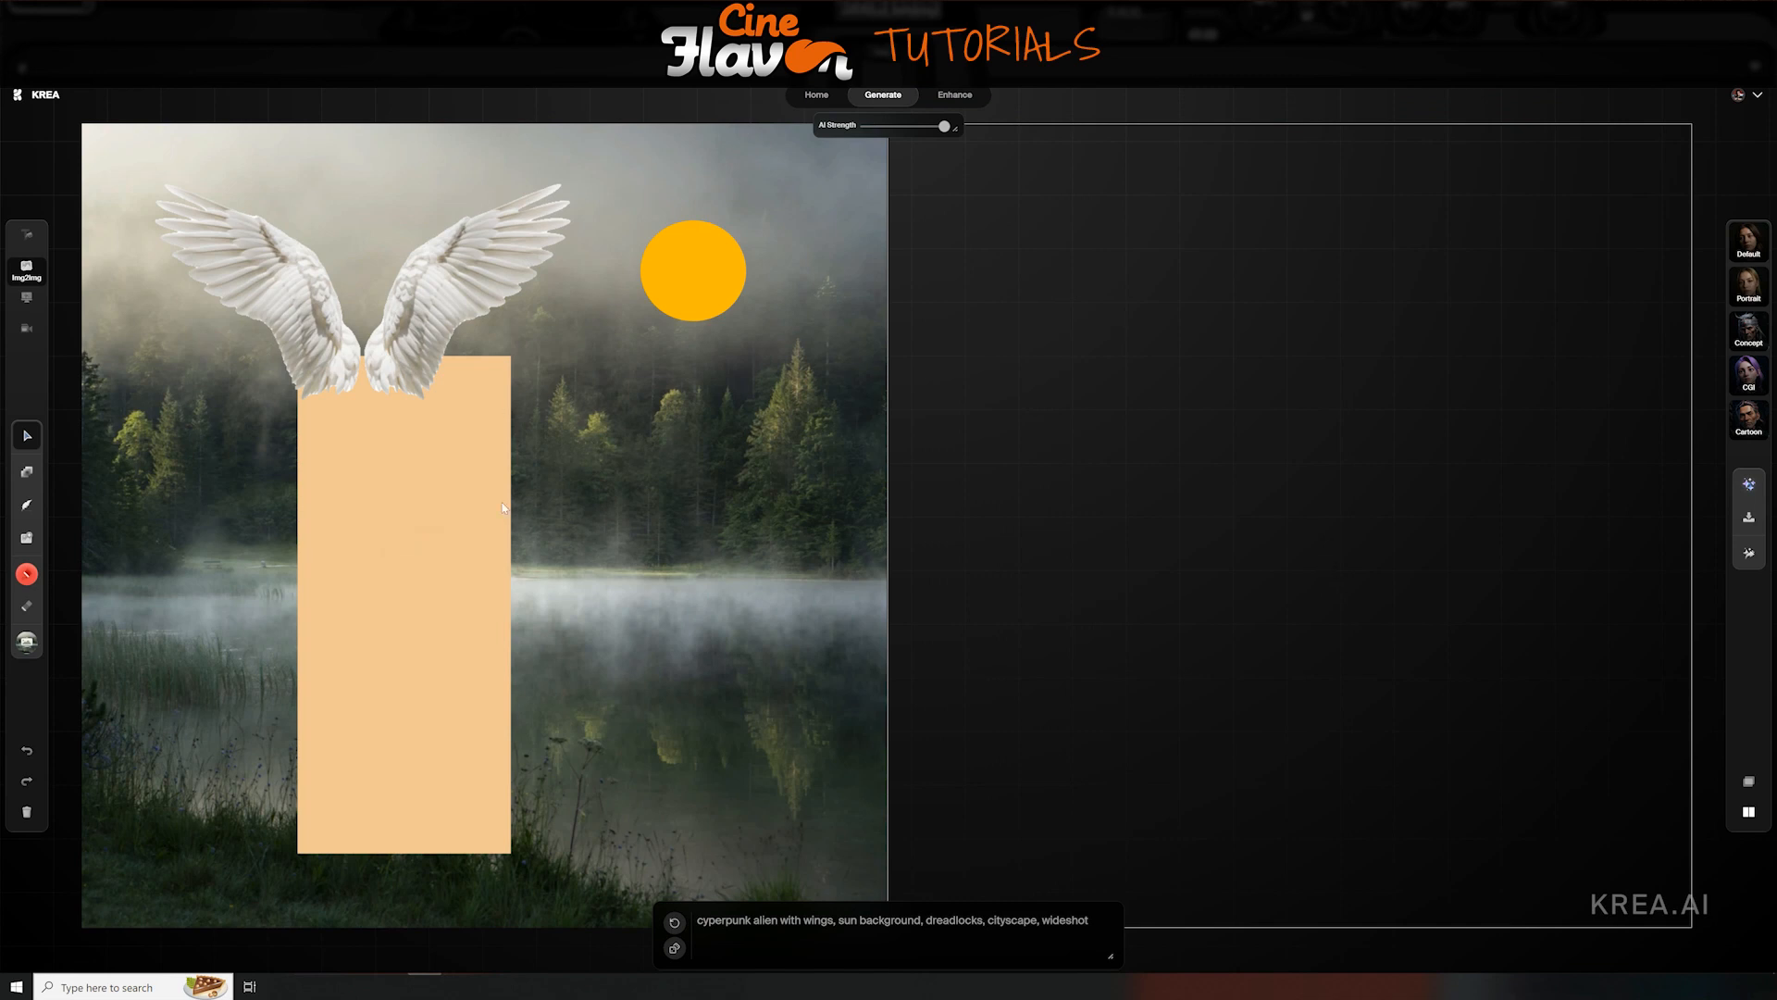
click(28, 238)
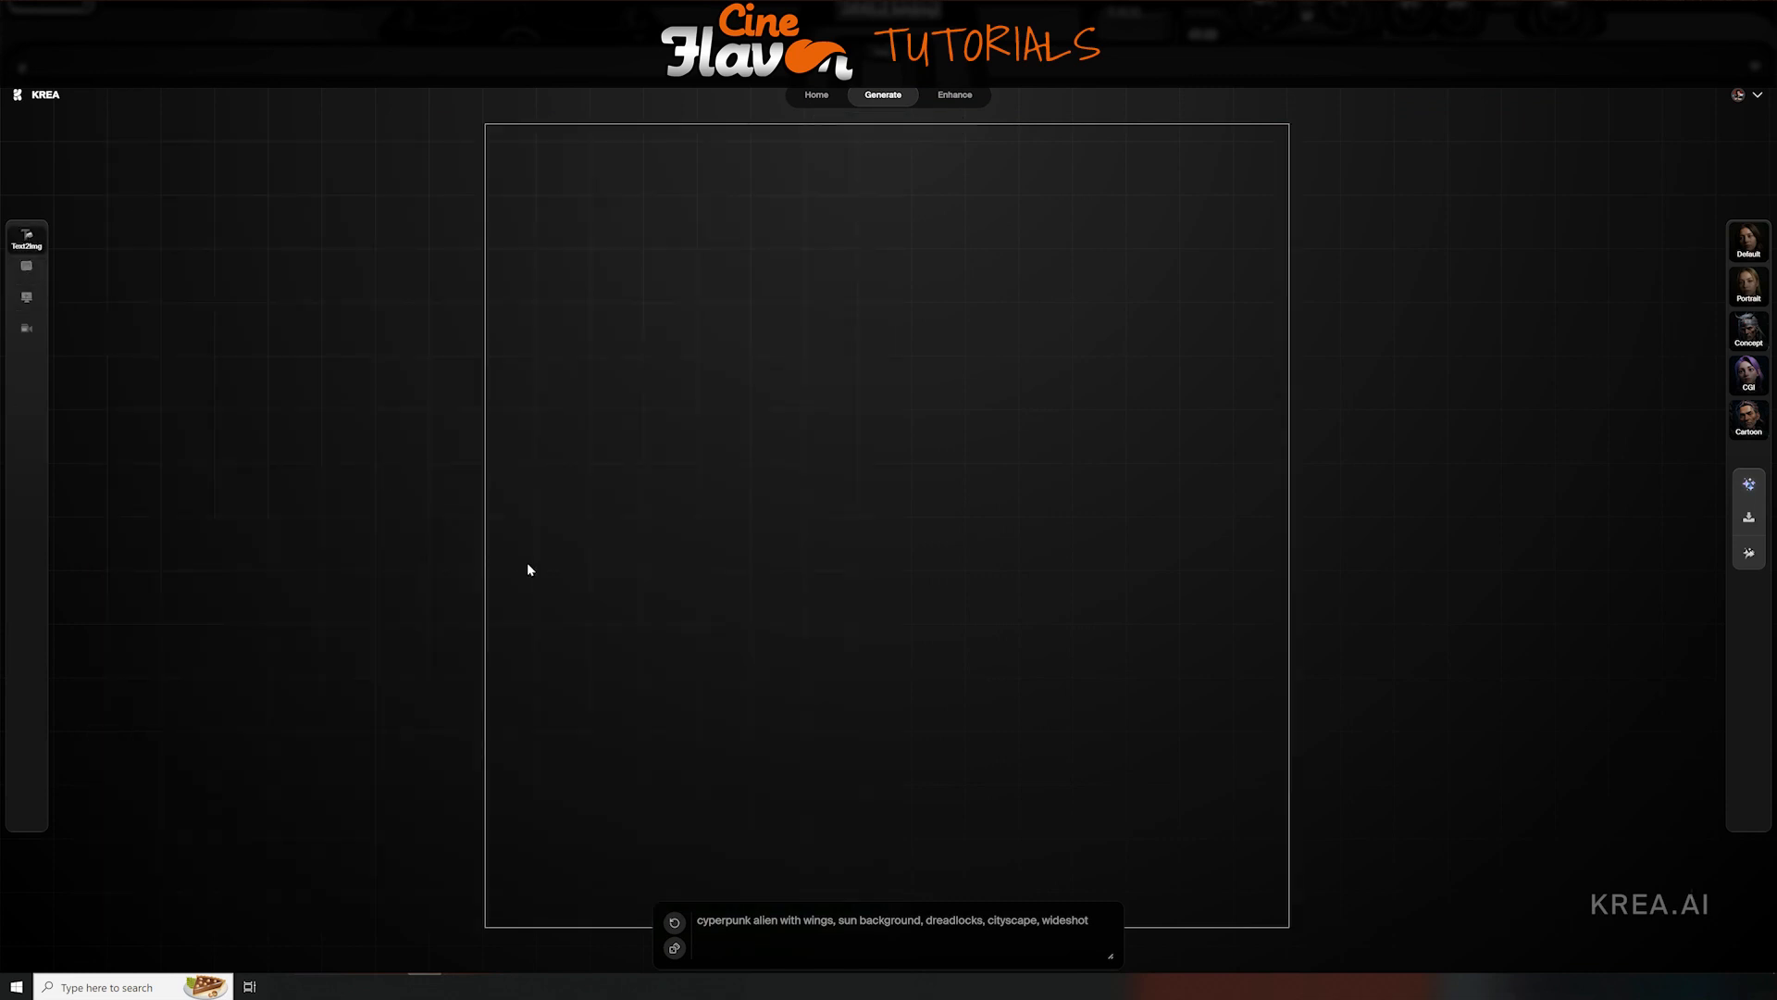
click(27, 267)
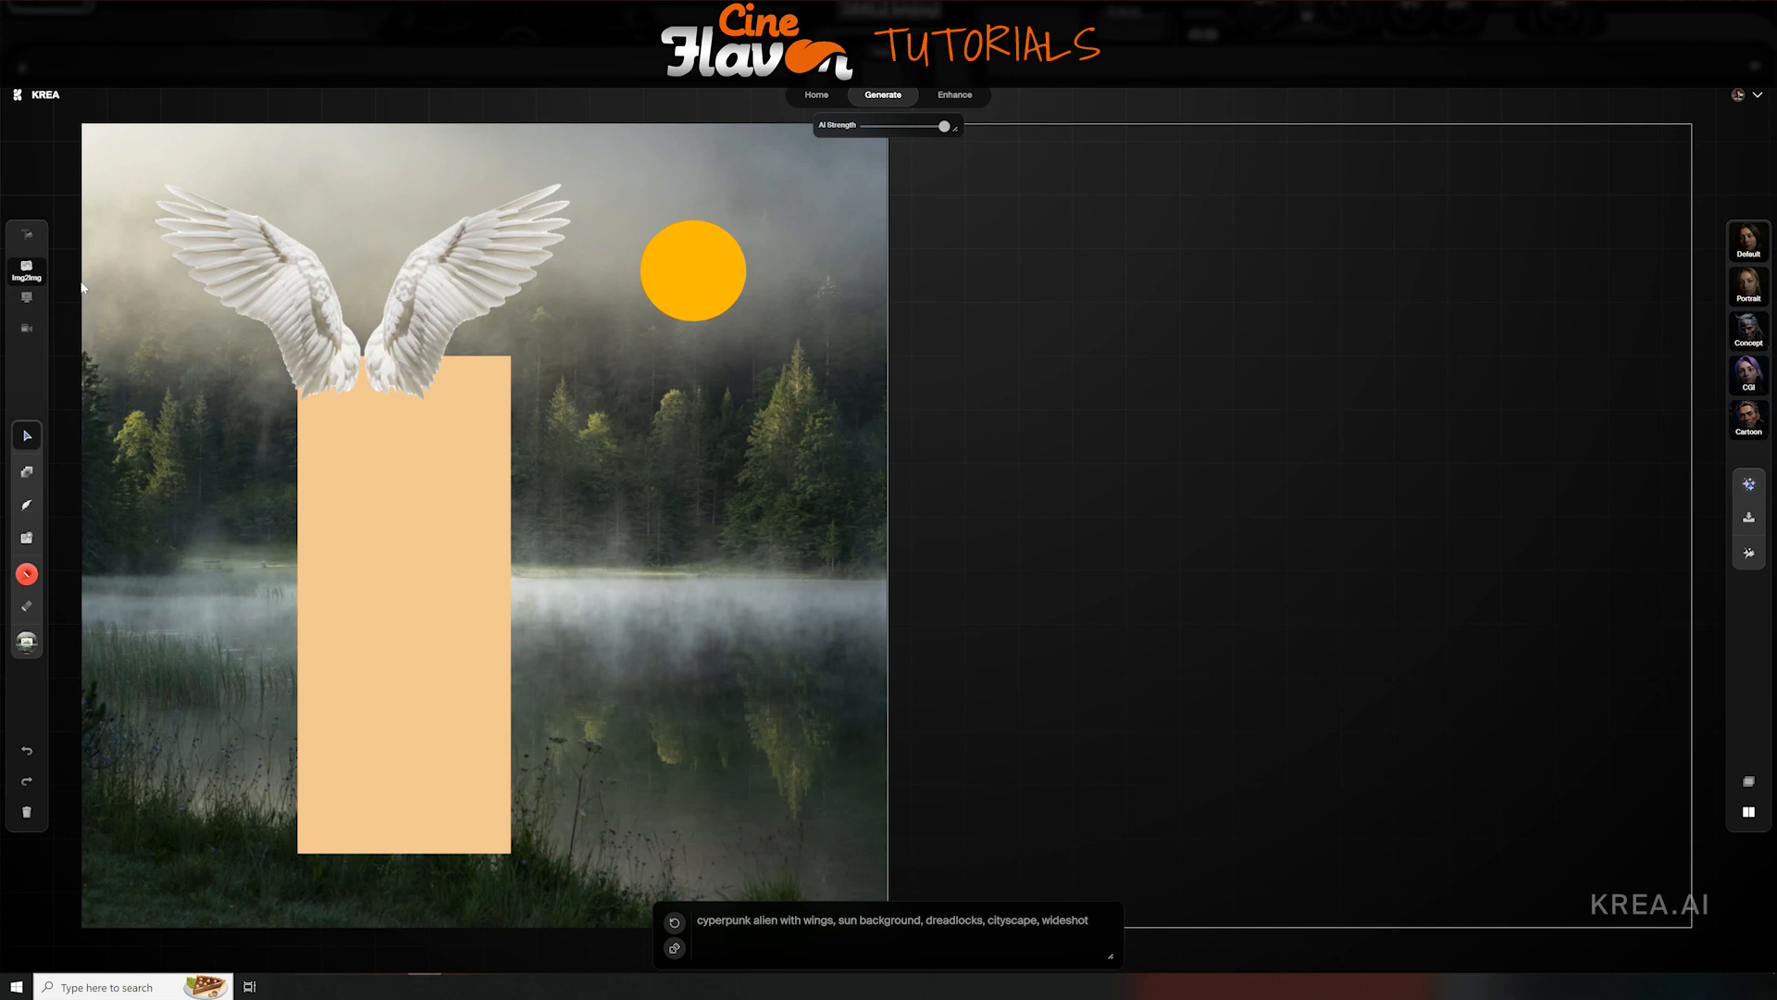
click(464, 483)
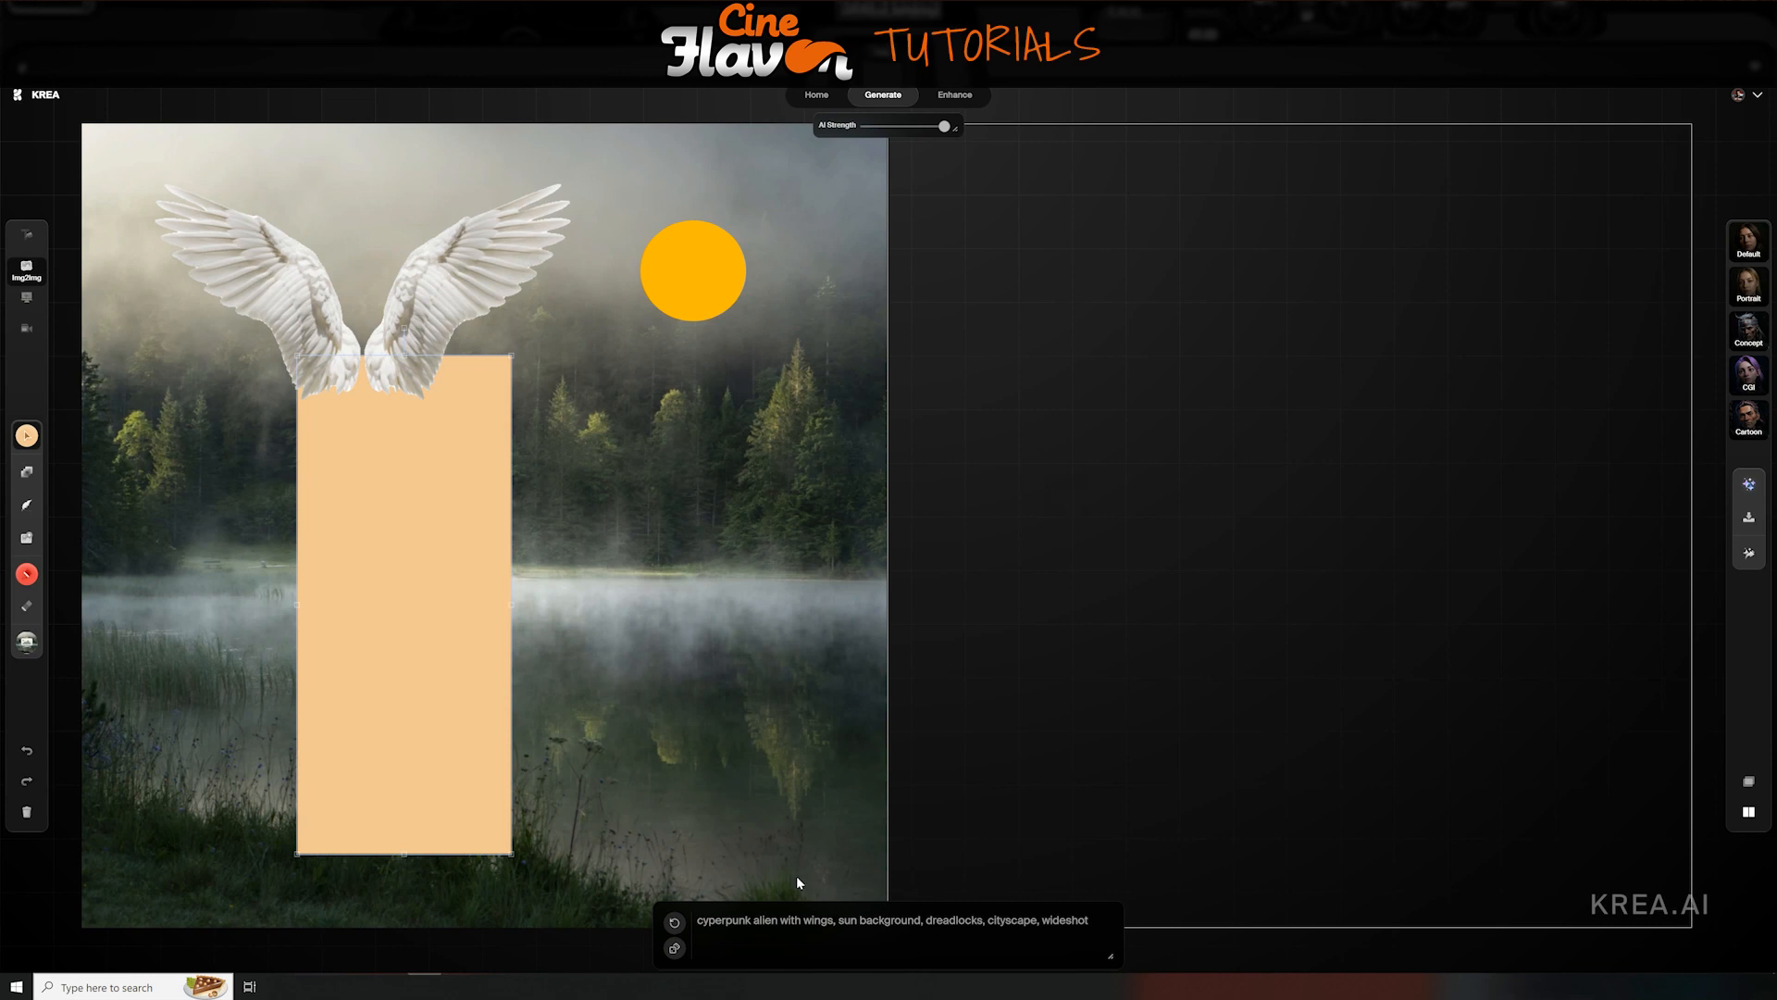
Replace the main prompt with "Bird on a ledge in the city, sunset, atmospheric"
click(697, 921)
drag(812, 920, 1166, 903)
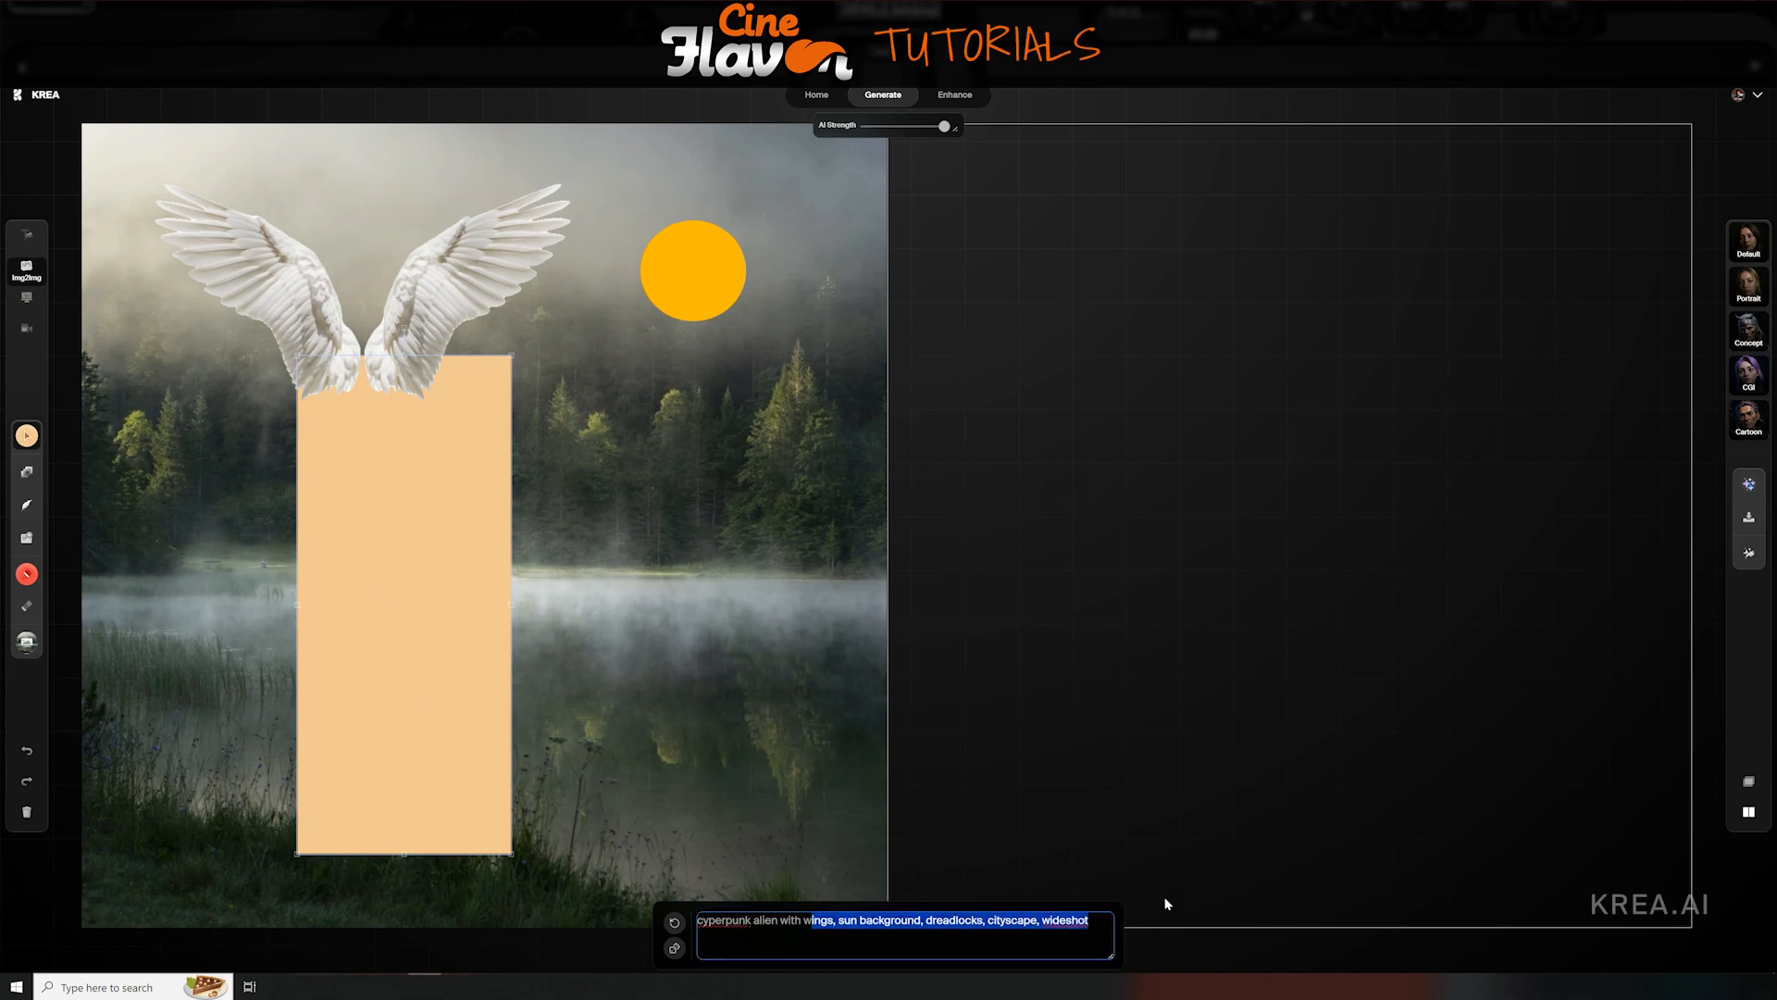
key(BackSpace)
key(BackSpace)
key(BackSpace)
key(BackSpace)
key(BackSpace)
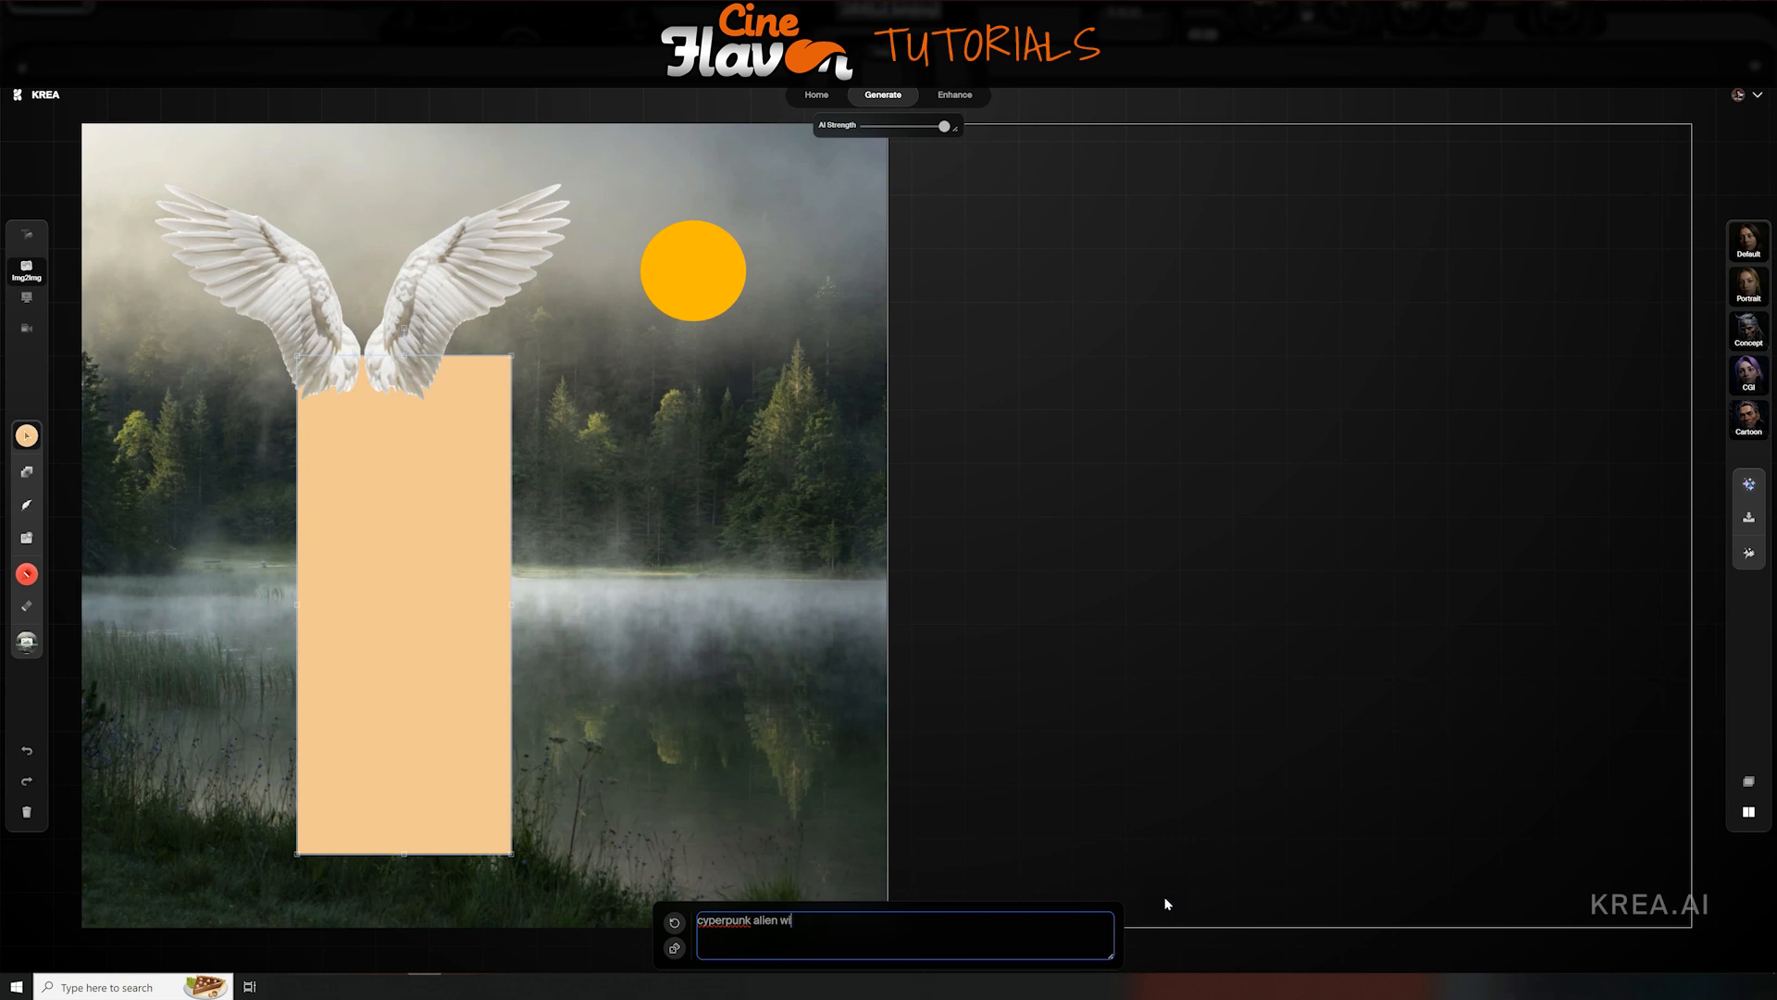
key(BackSpace)
key(BackSpace)
key(BackSpace)
key(BackSpace)
key(BackSpace)
key(BackSpace)
key(BackSpace)
key(BackSpace)
key(BackSpace)
key(BackSpace)
key(BackSpace)
key(BackSpace)
key(BackSpace)
key(BackSpace)
key(BackSpace)
key(BackSpace)
key(BackSpace)
key(BackSpace)
text(Bird on a ledge in the cityh)
text( sunset, atmospheric)
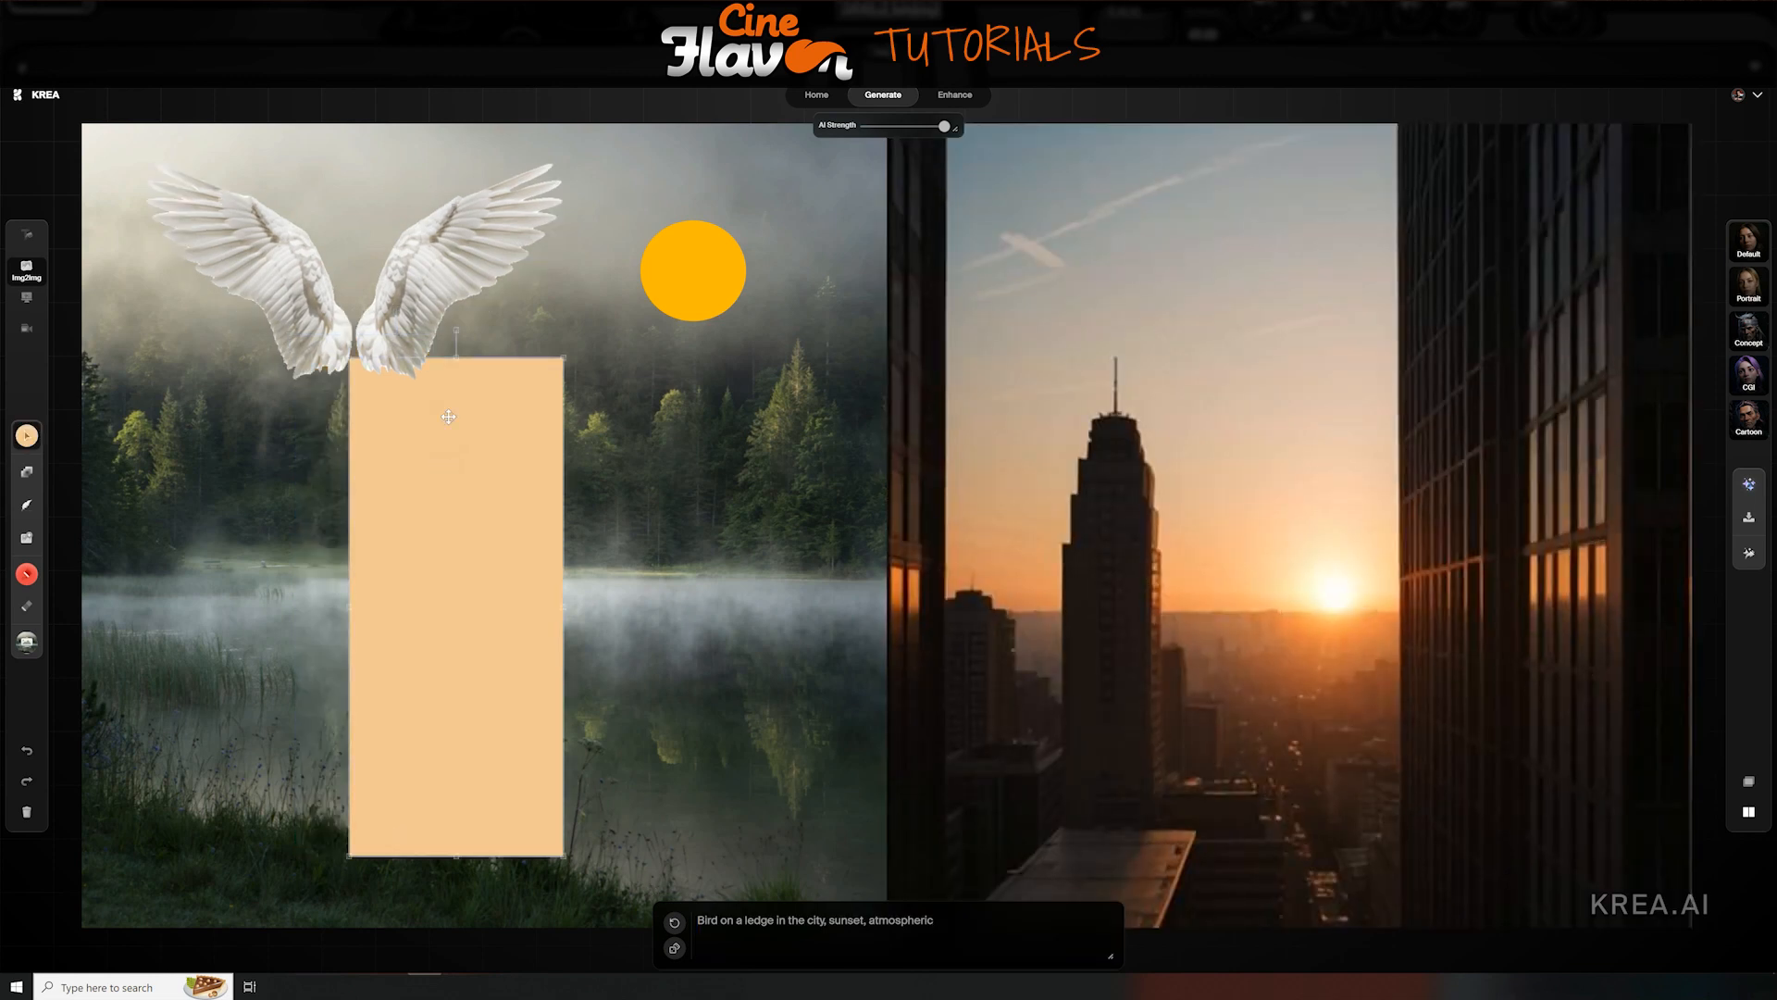
Scale the wings down at the rectangle's upper-left corner and move the orange circle slightly lower
click(412, 325)
mouse_move(403, 307)
mouse_down()
mouse_move(420, 400)
mouse_move(428, 328)
mouse_up()
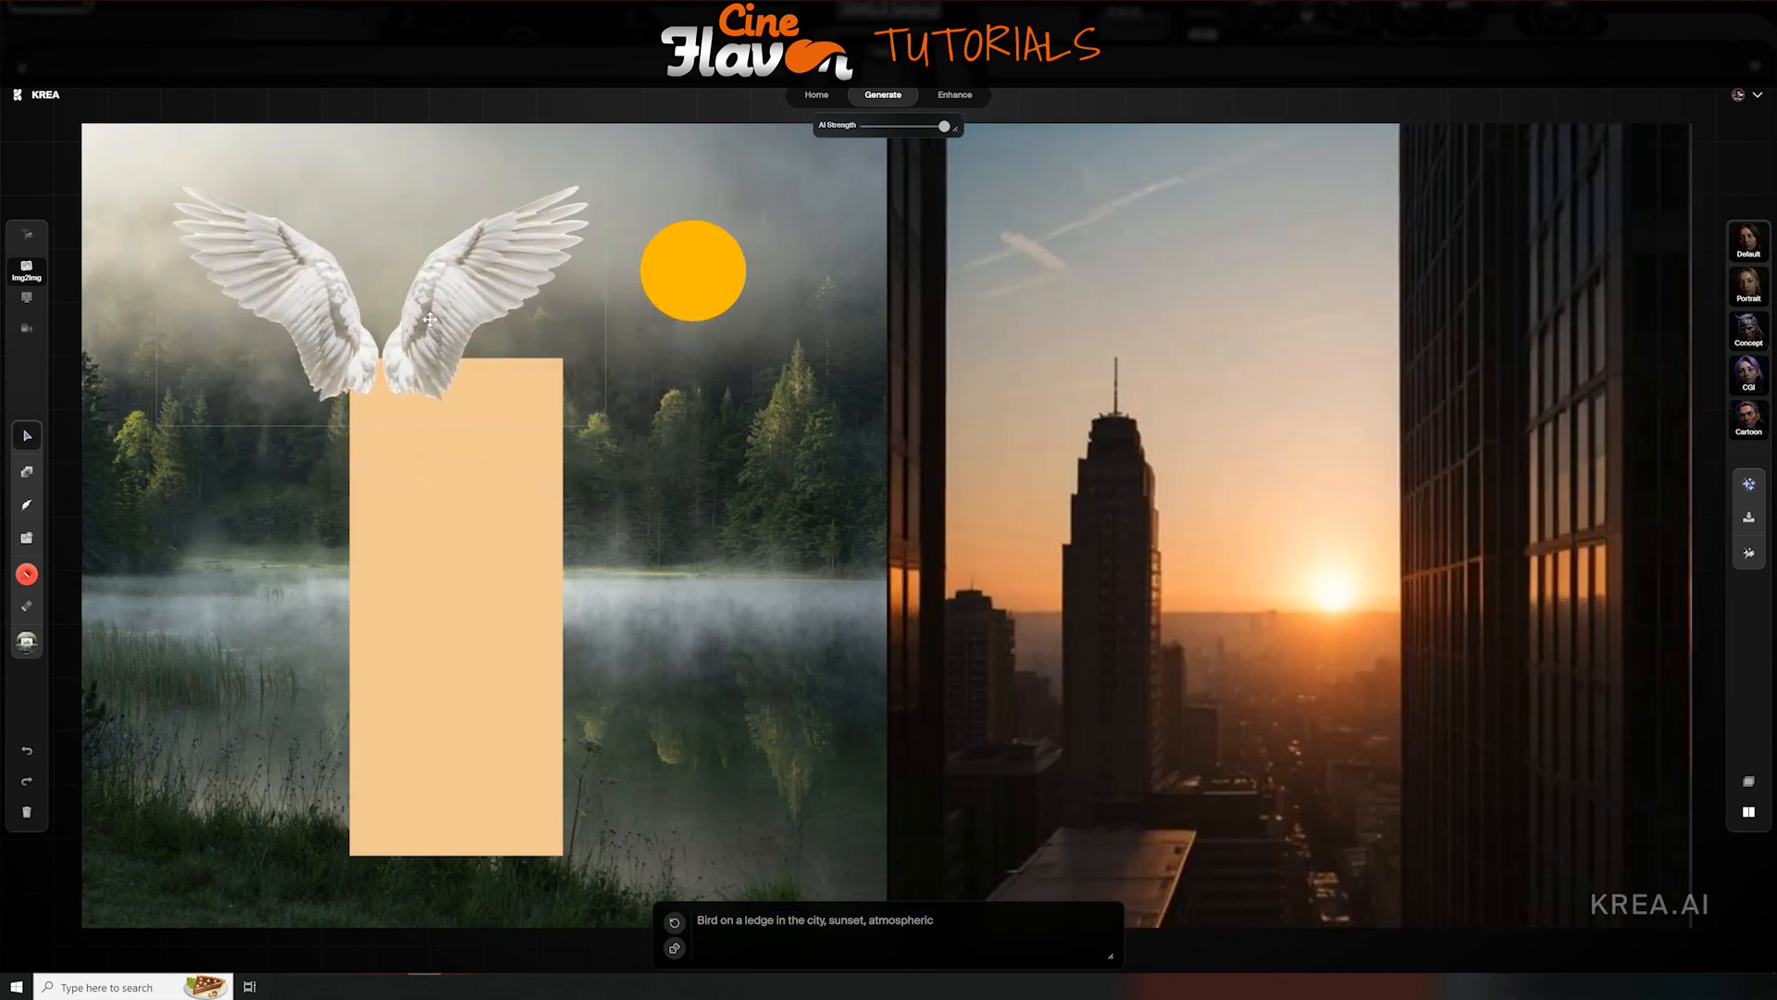
drag(601, 170, 524, 238)
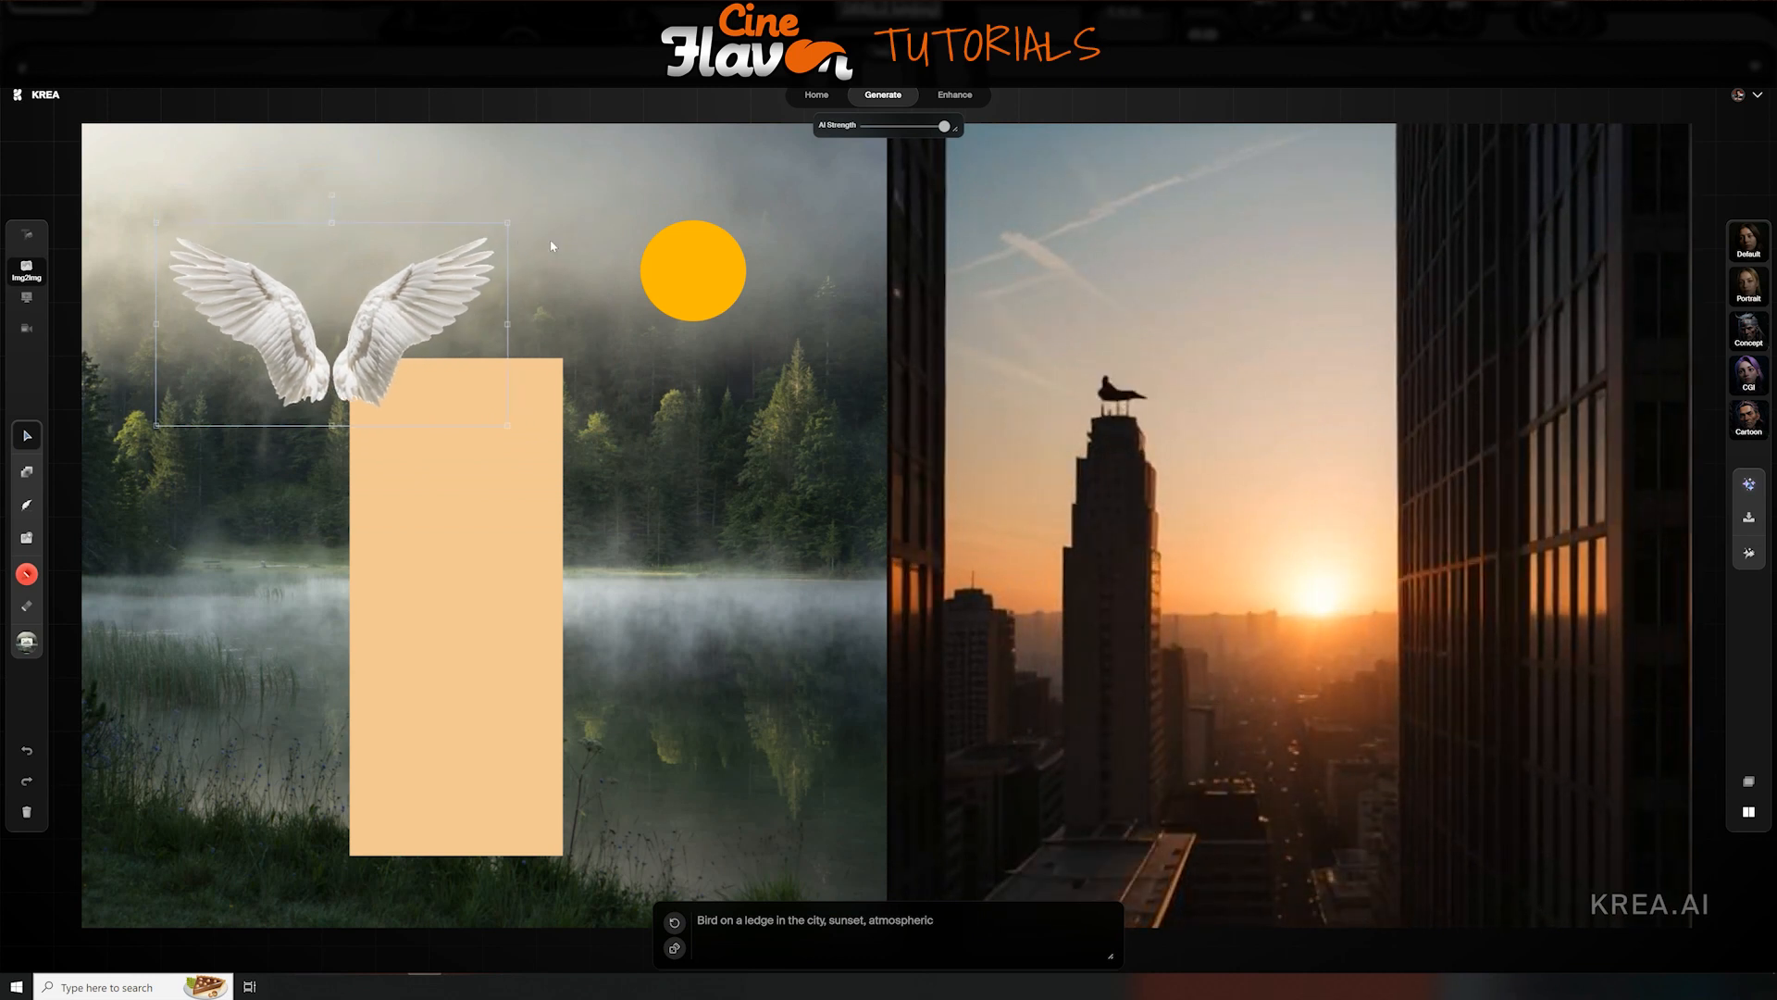
click(713, 245)
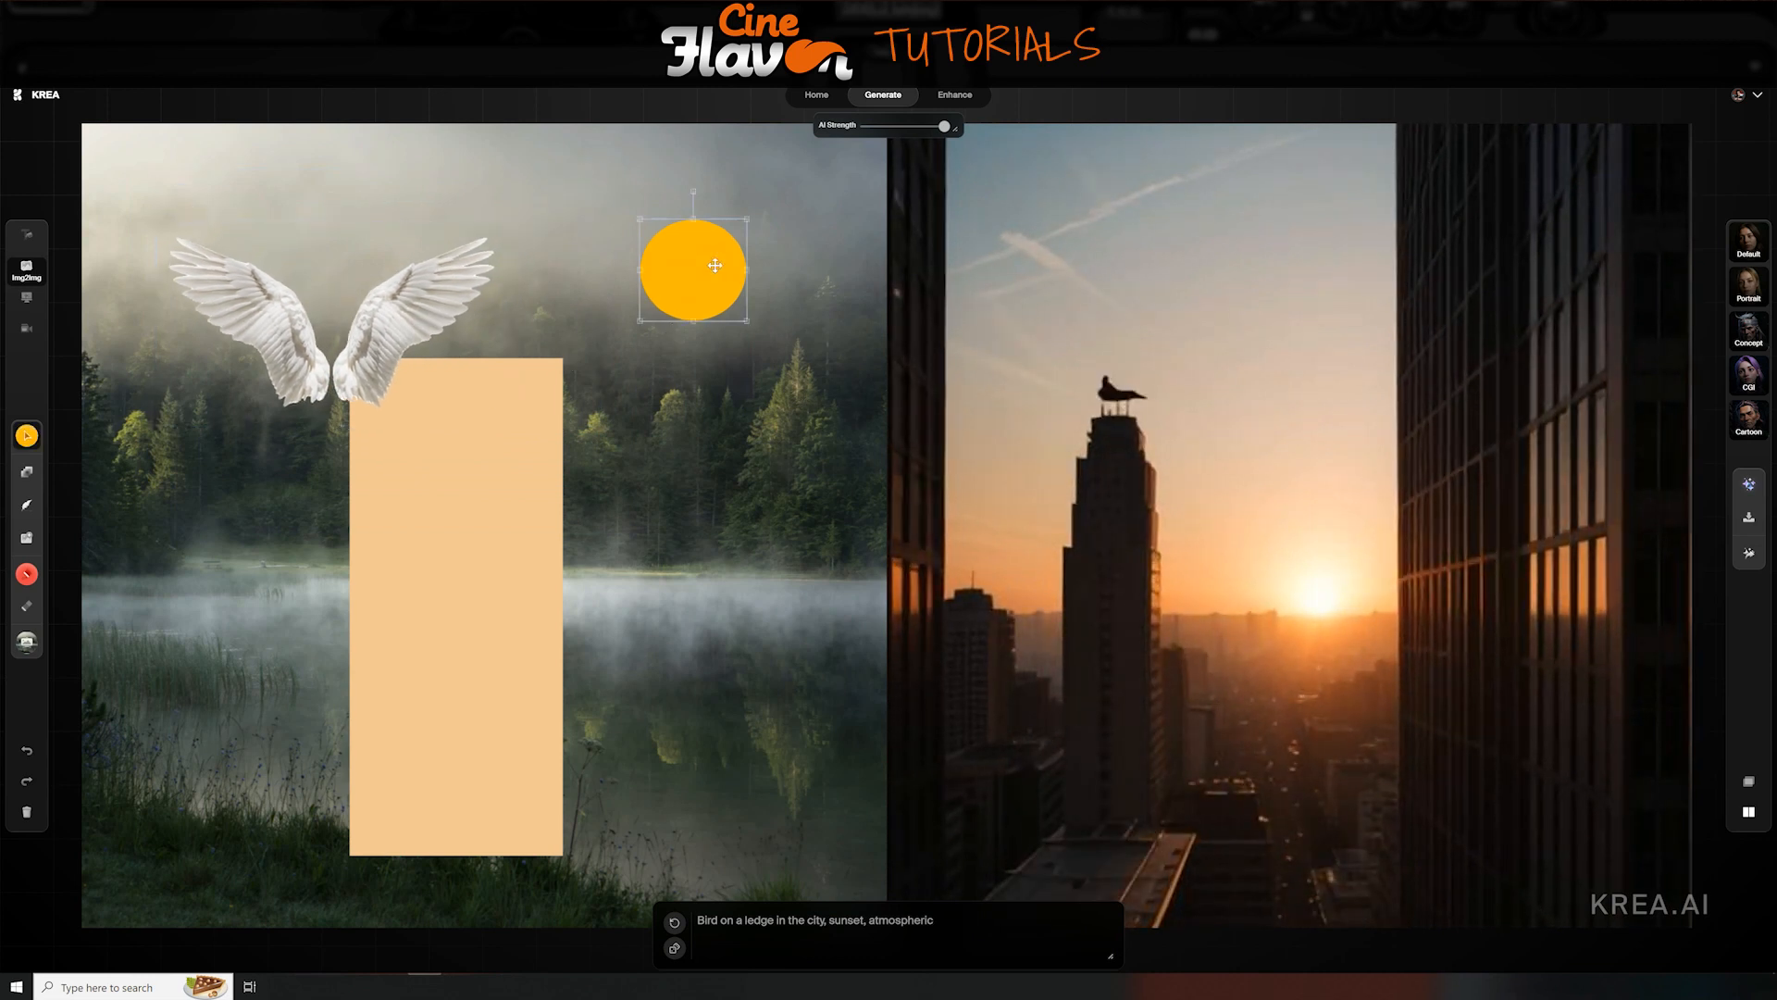
drag(689, 293, 688, 355)
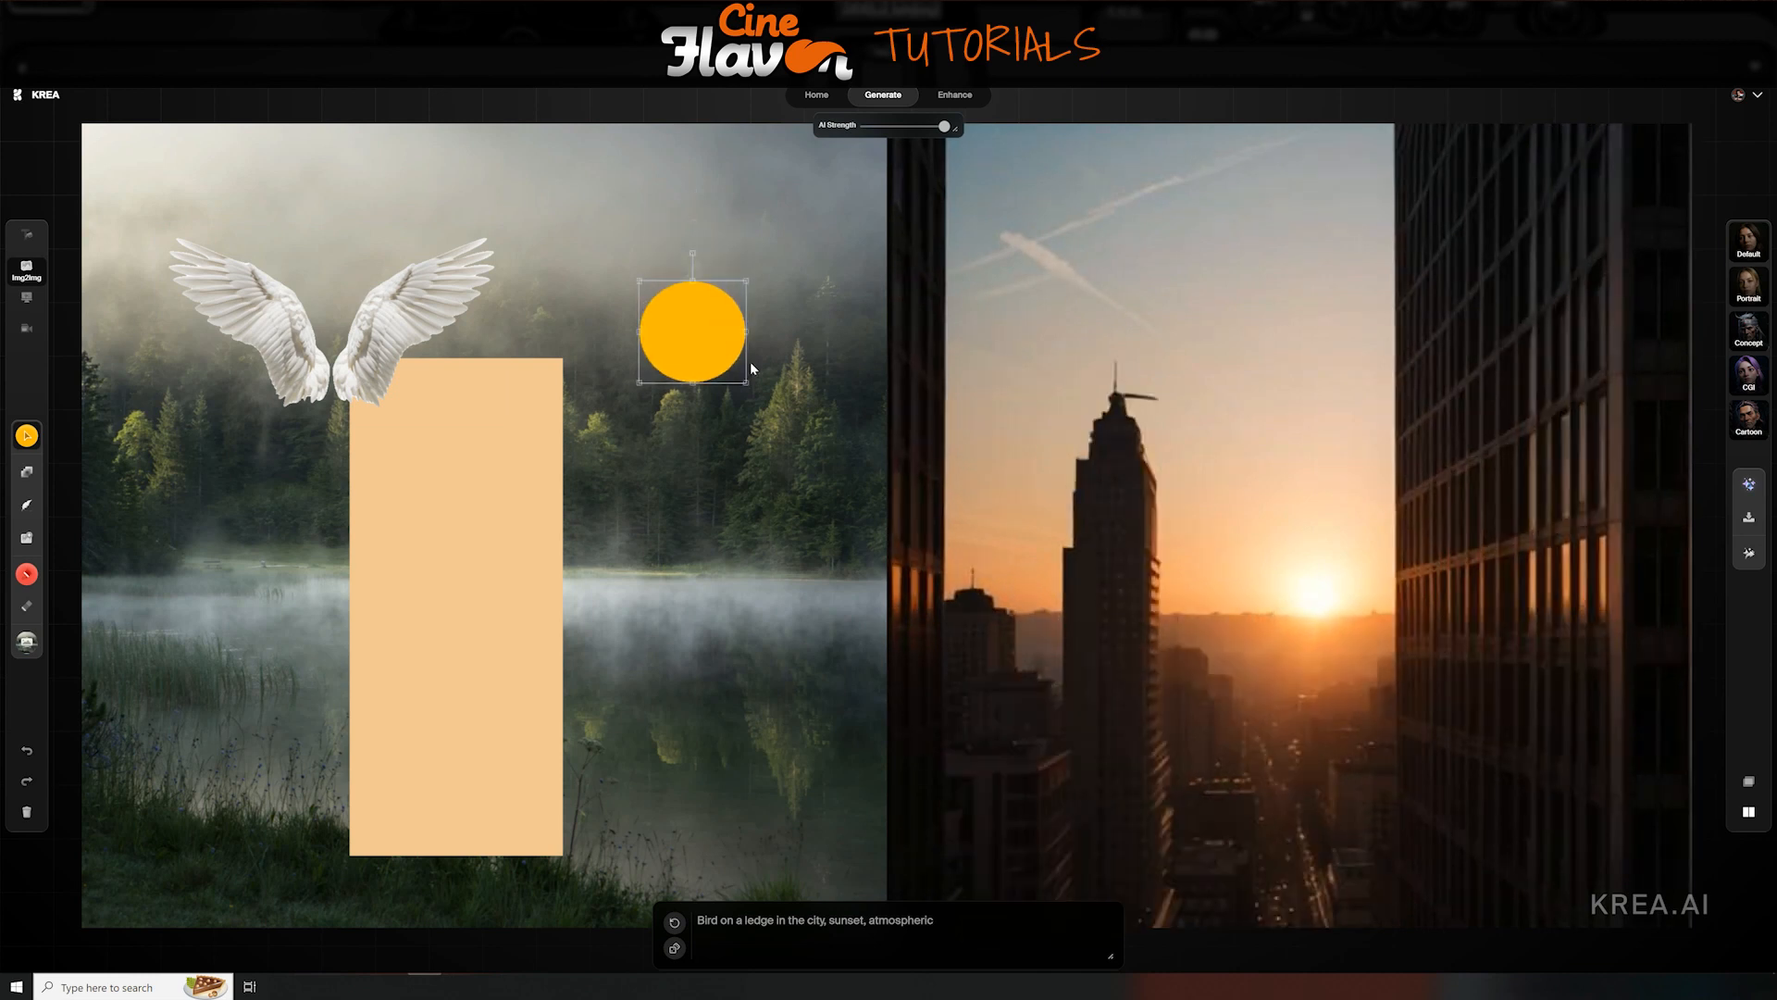
Change the canvas background to the first night skyline photo in the City category of background photos
click(26, 643)
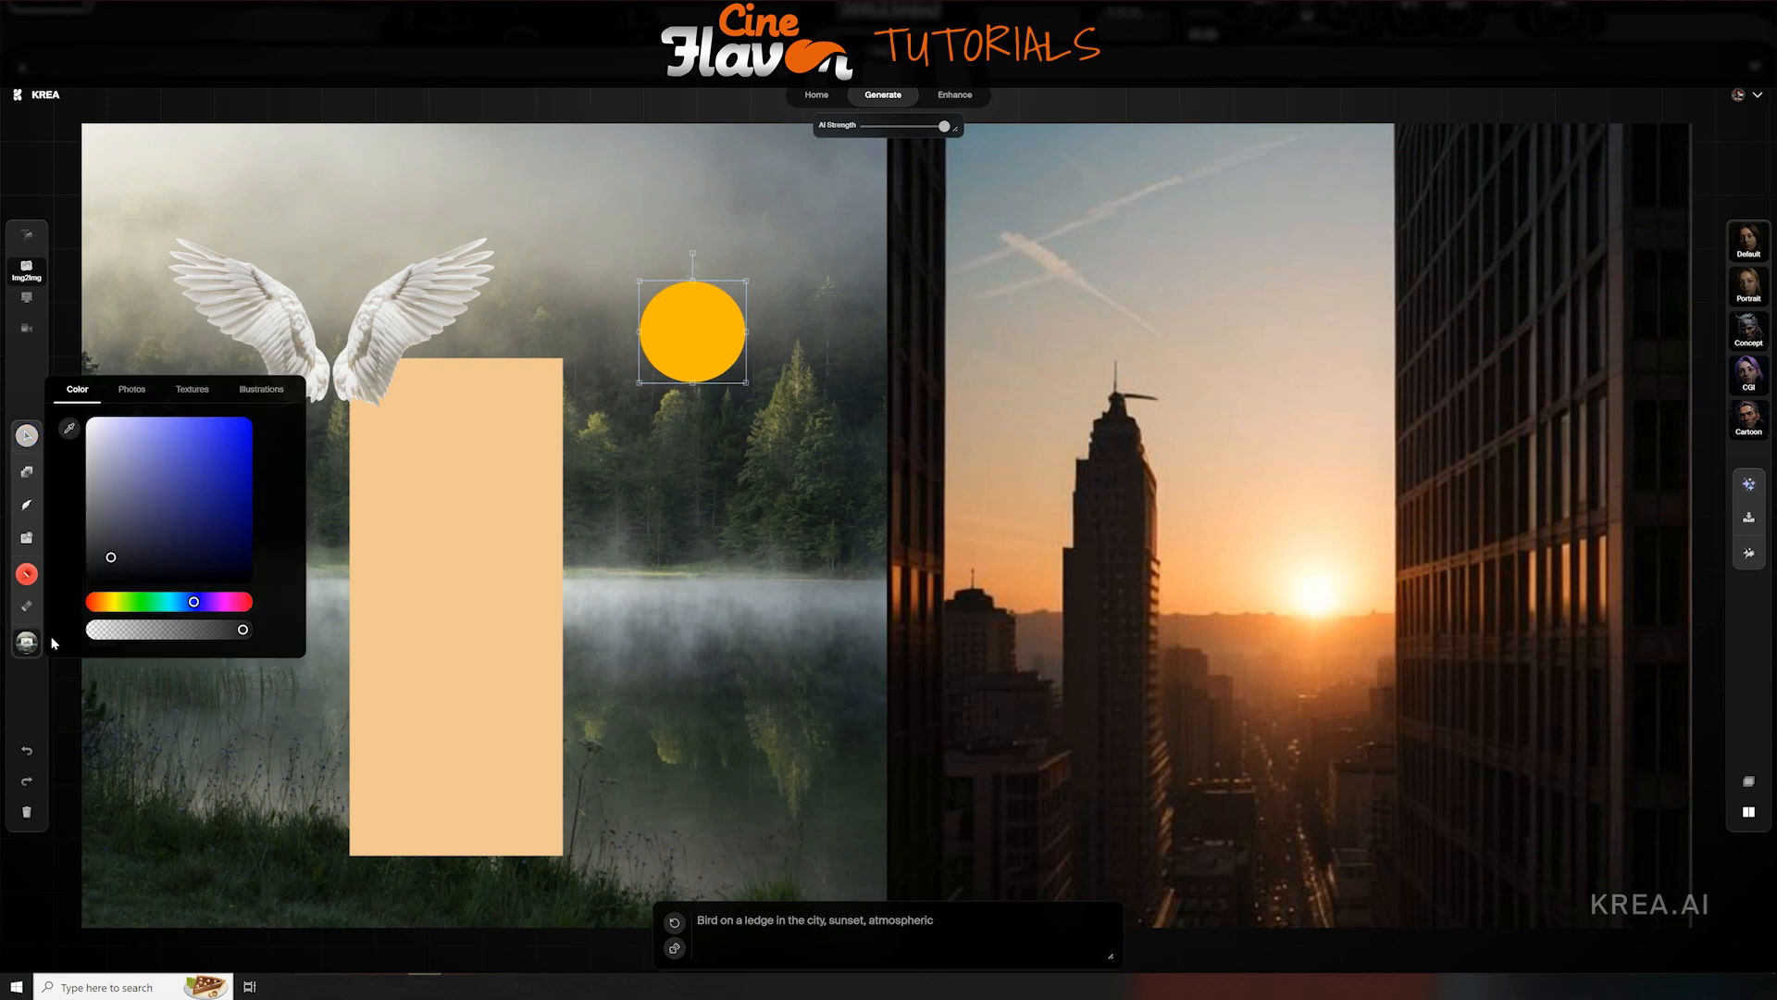
click(131, 390)
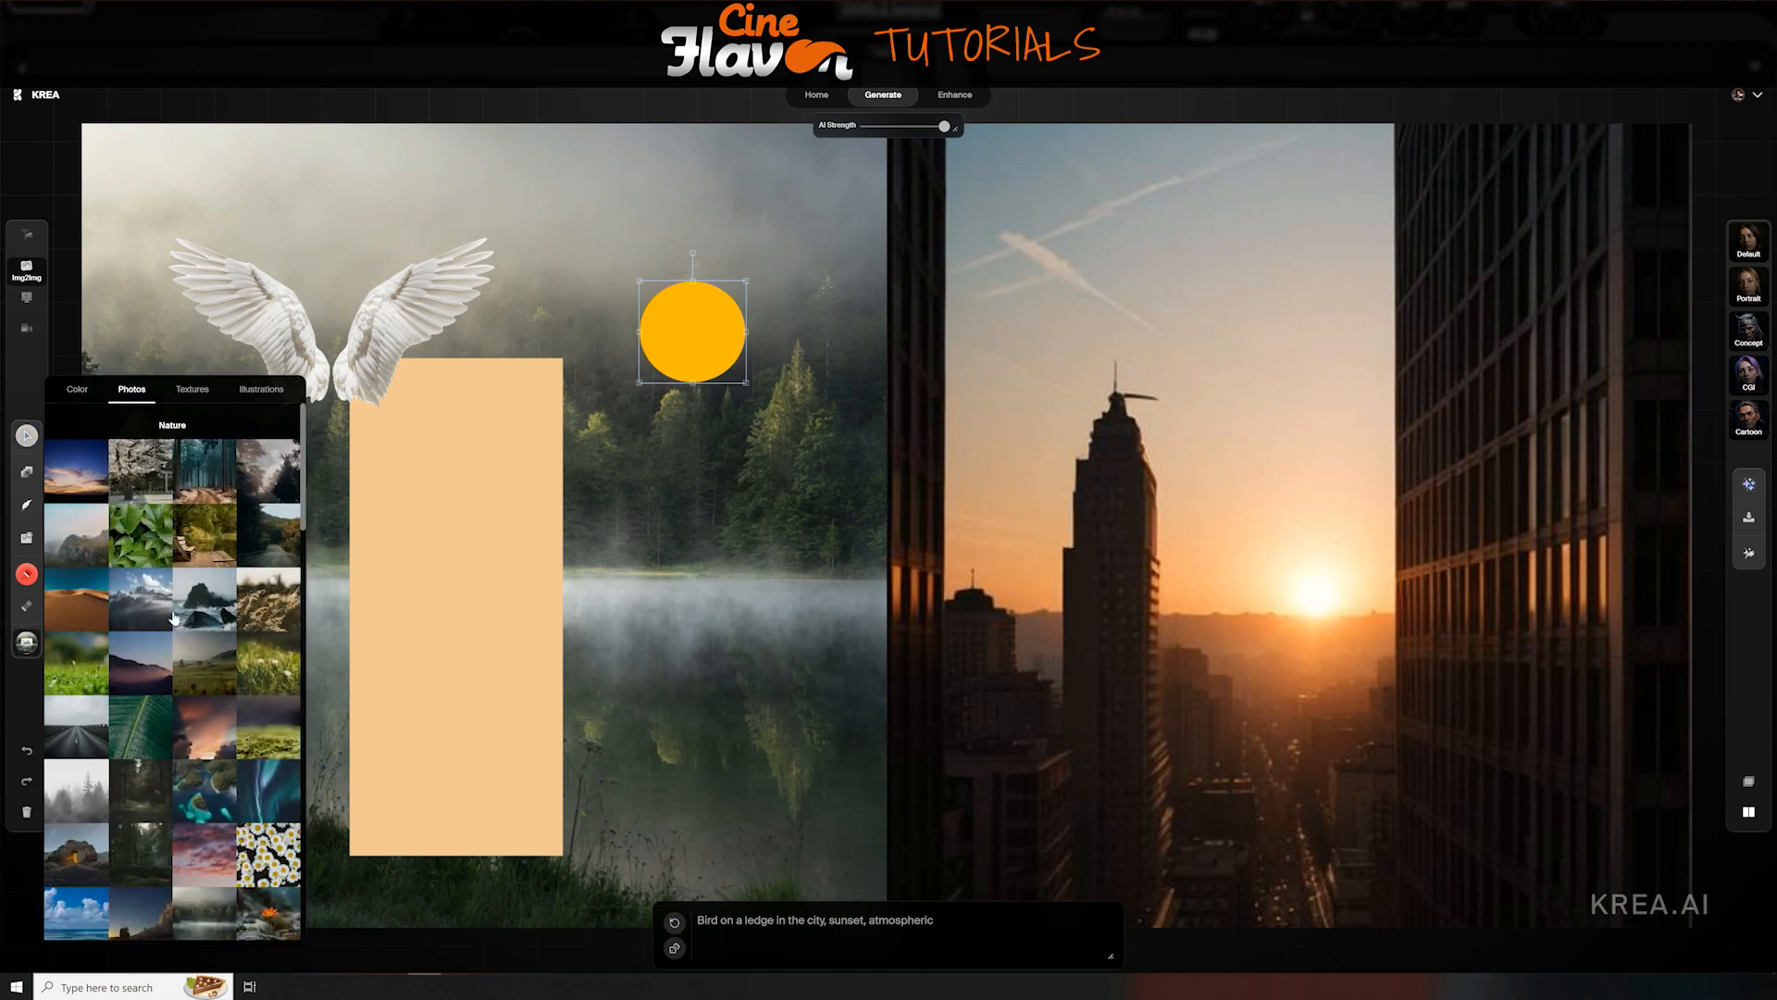
scroll(241, 738, down, 10)
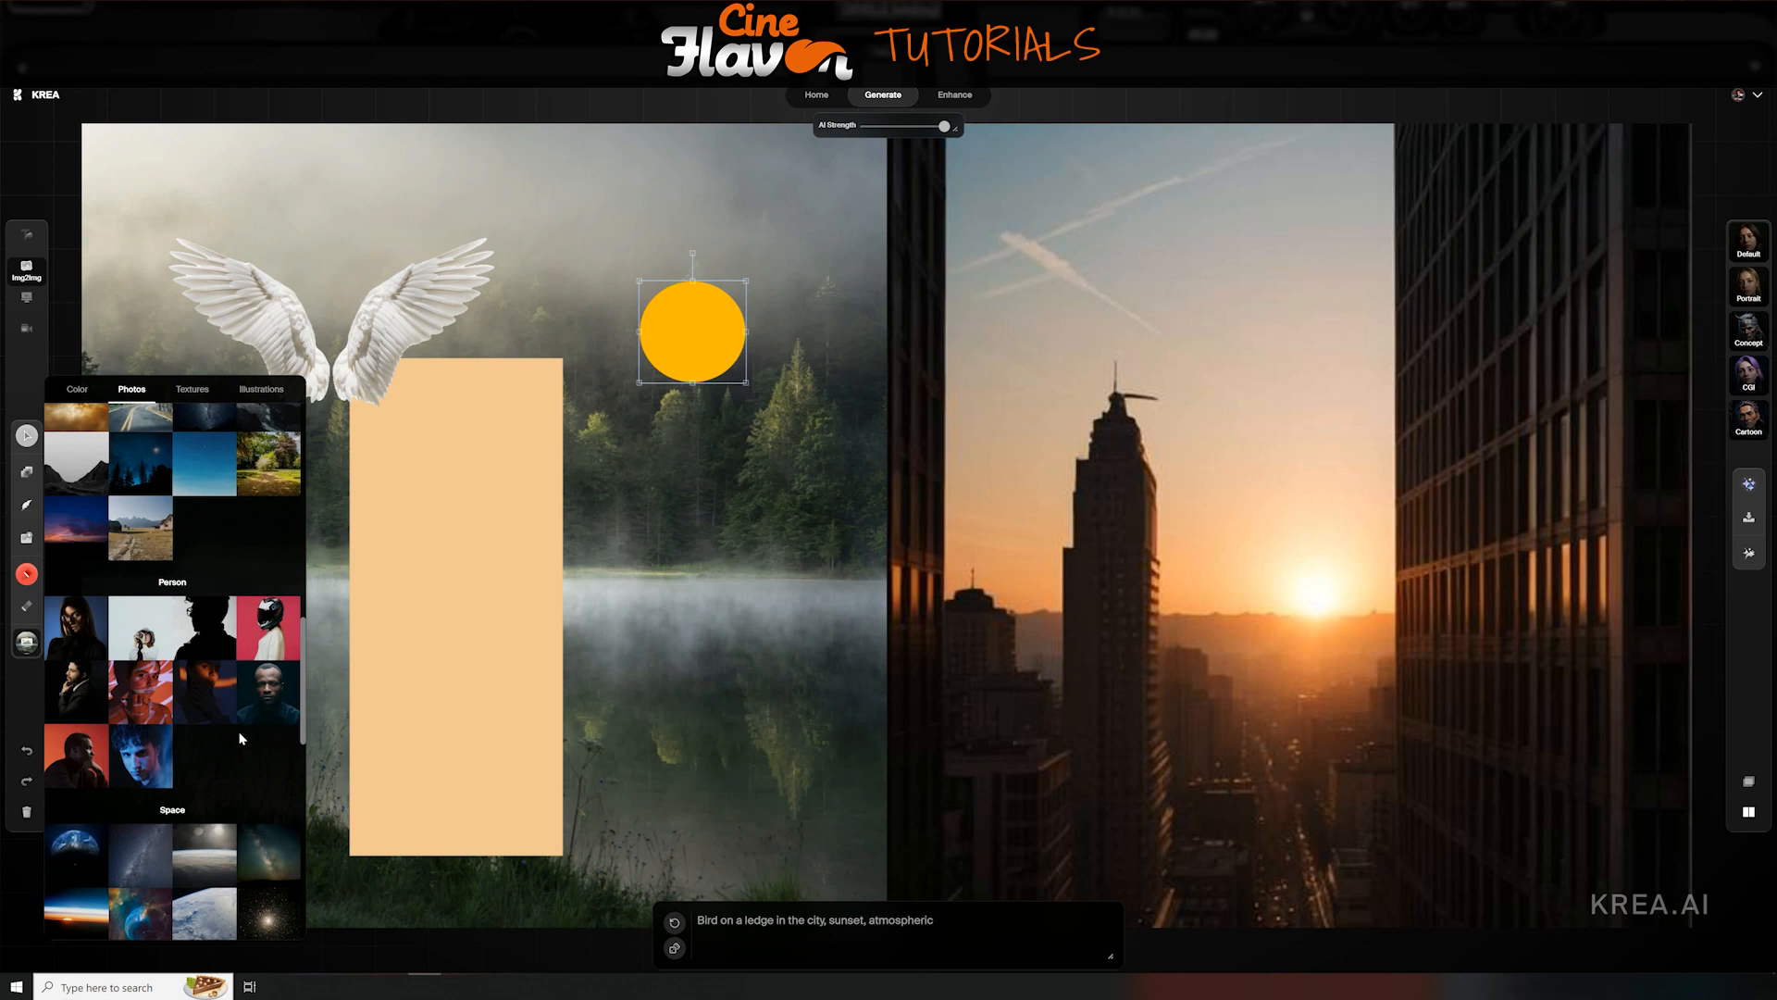
scroll(250, 690, up, 10)
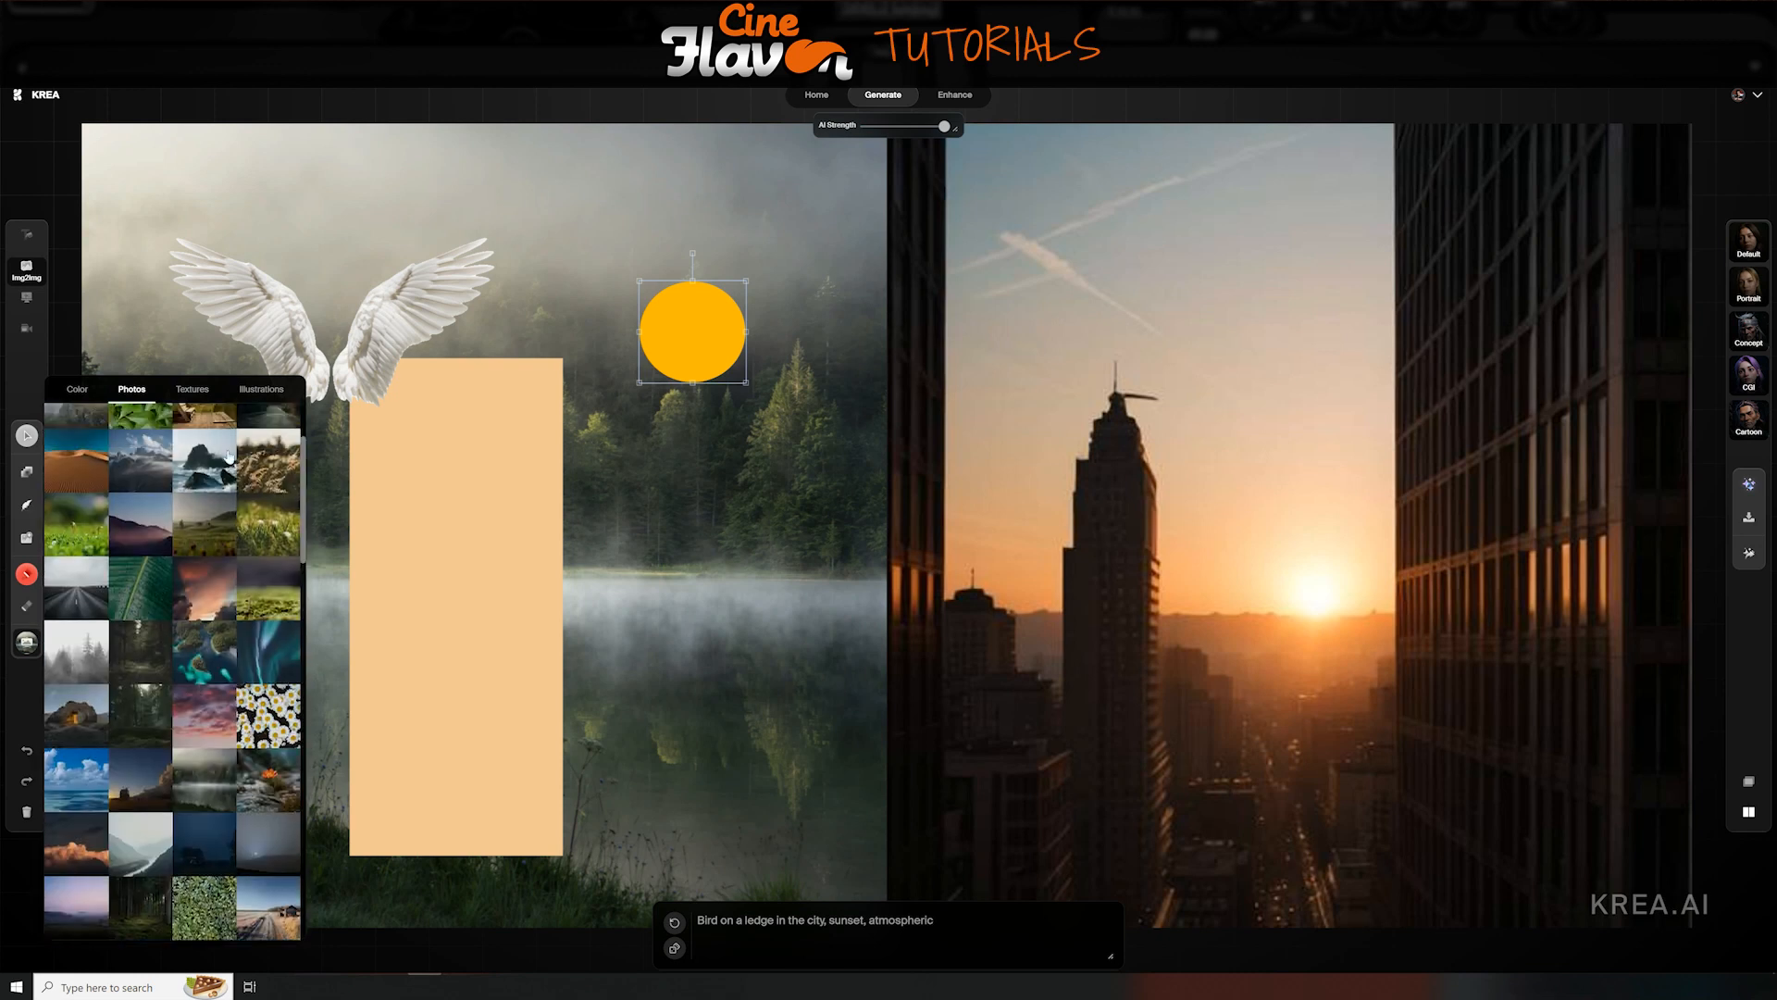
scroll(287, 685, down, 10)
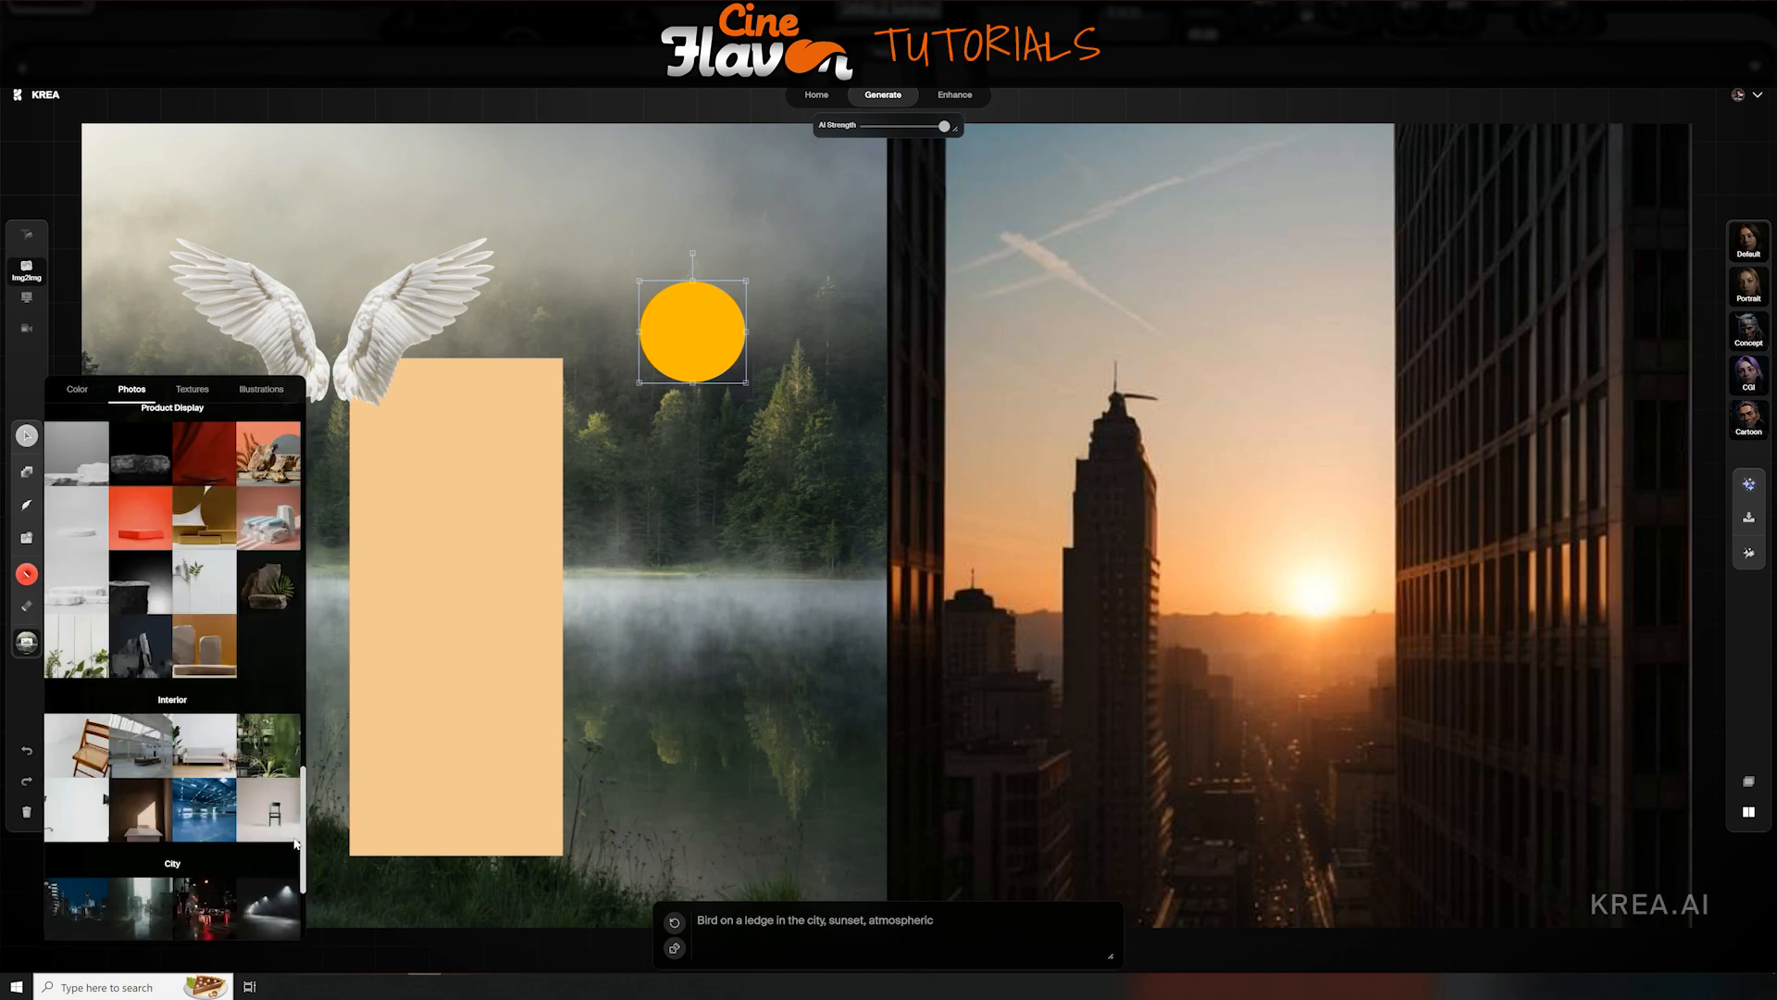
scroll(295, 842, down, 2)
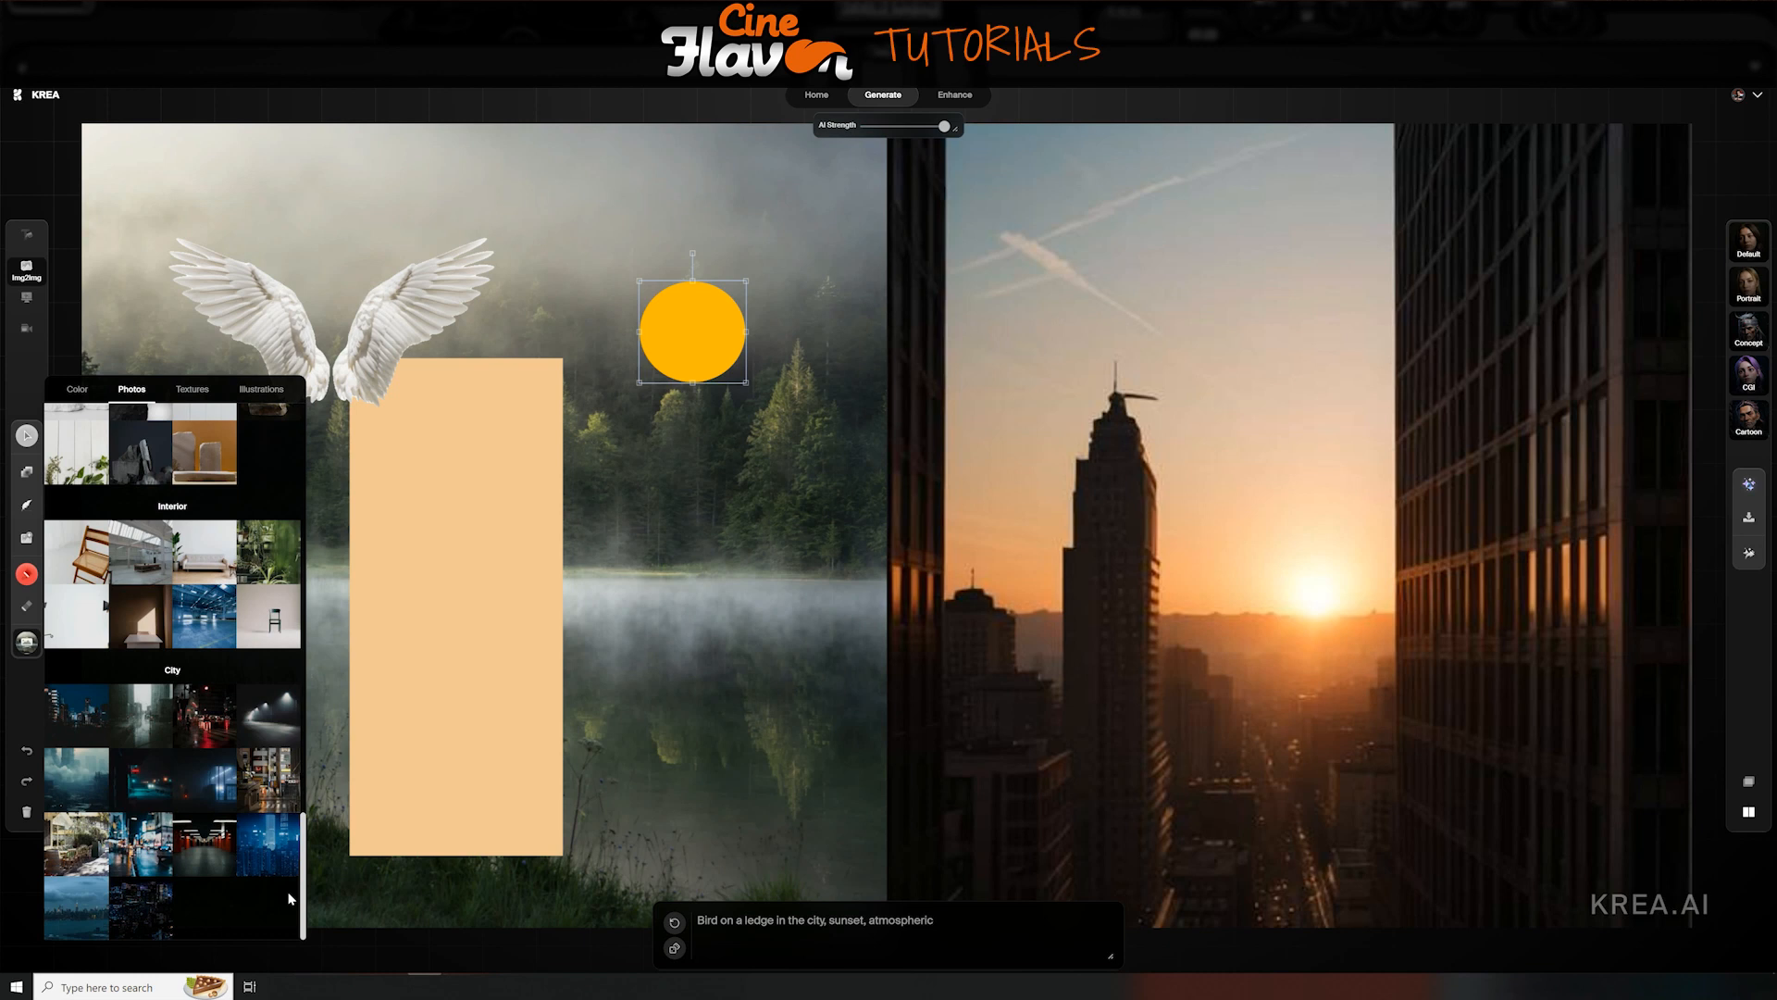
click(99, 730)
click(796, 479)
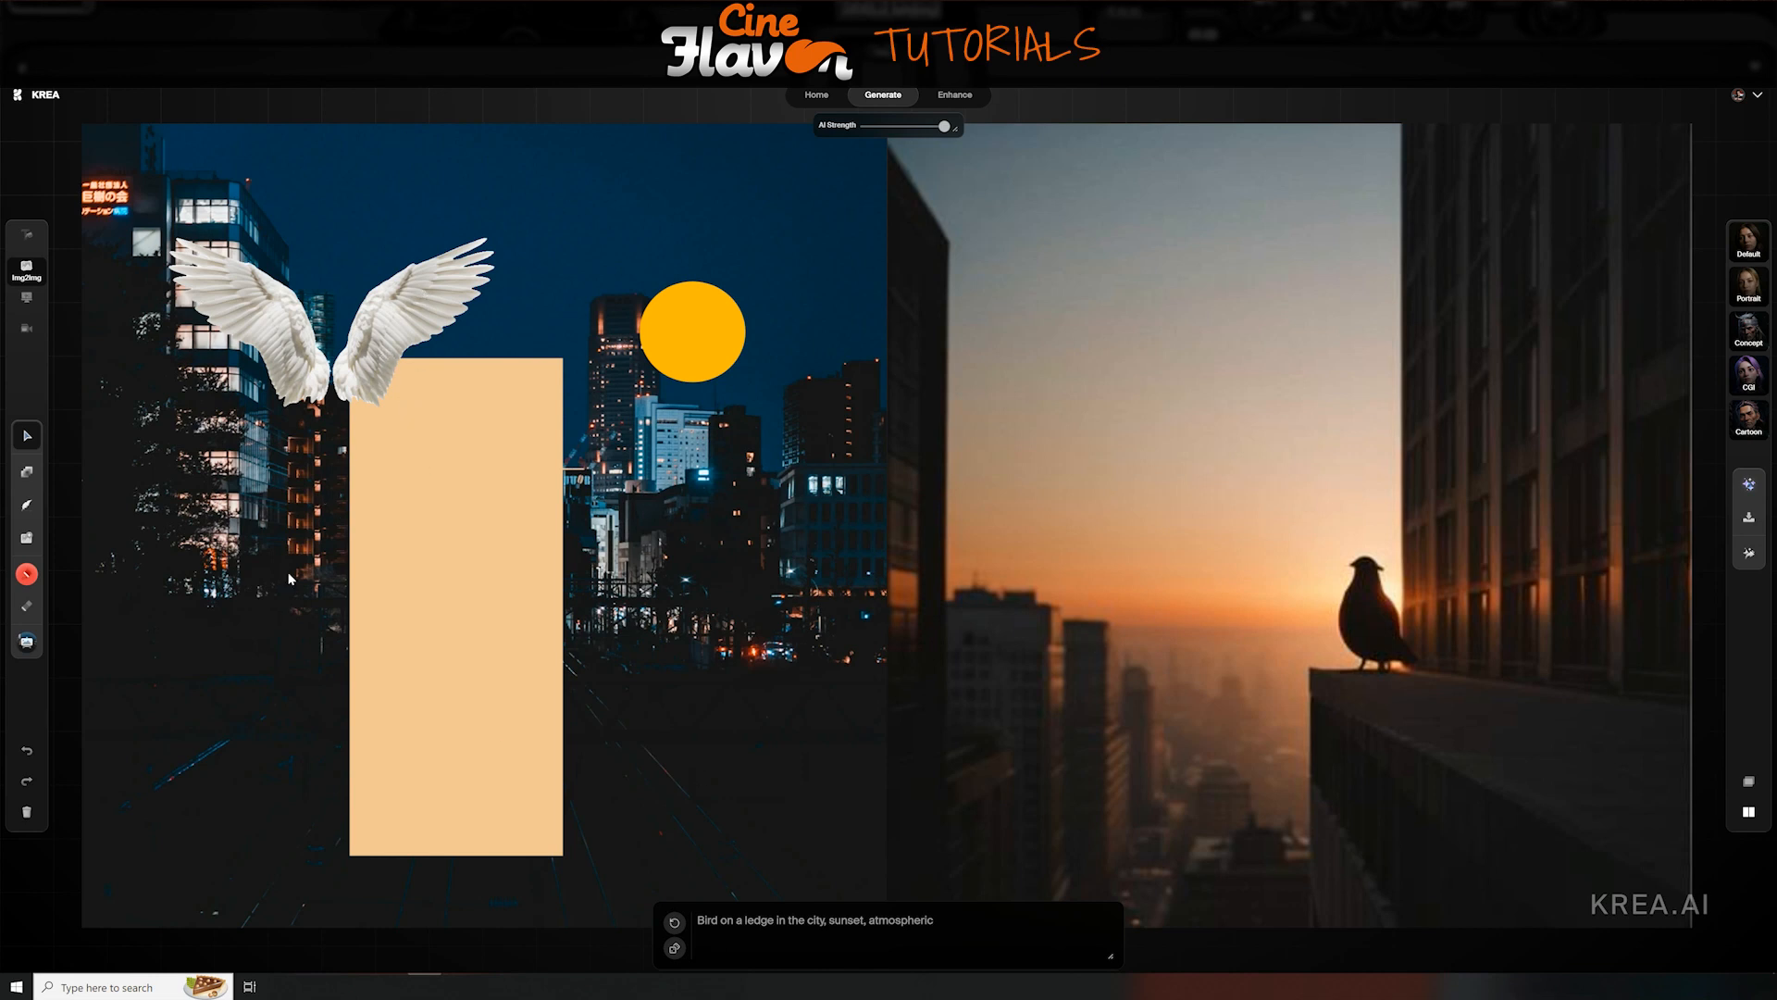
Add an AI-generated image with the prompt "airplane" and place it beside the rectangle, just below the orange circle
click(499, 525)
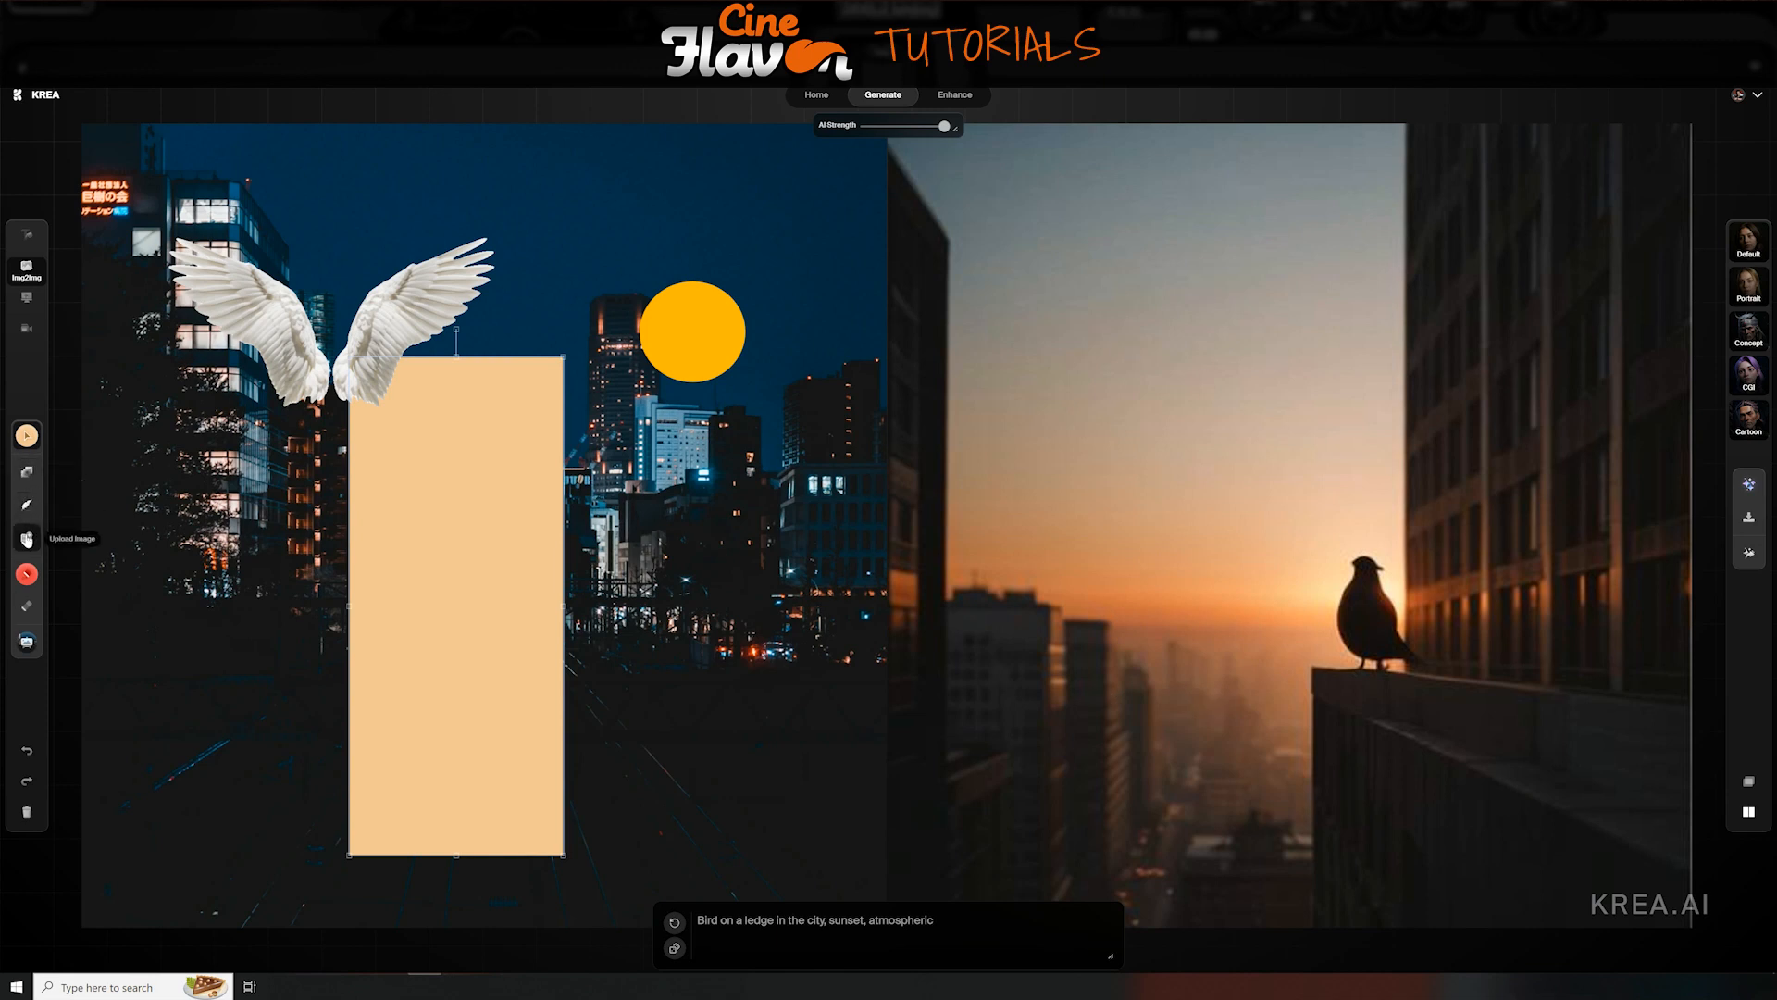
click(27, 515)
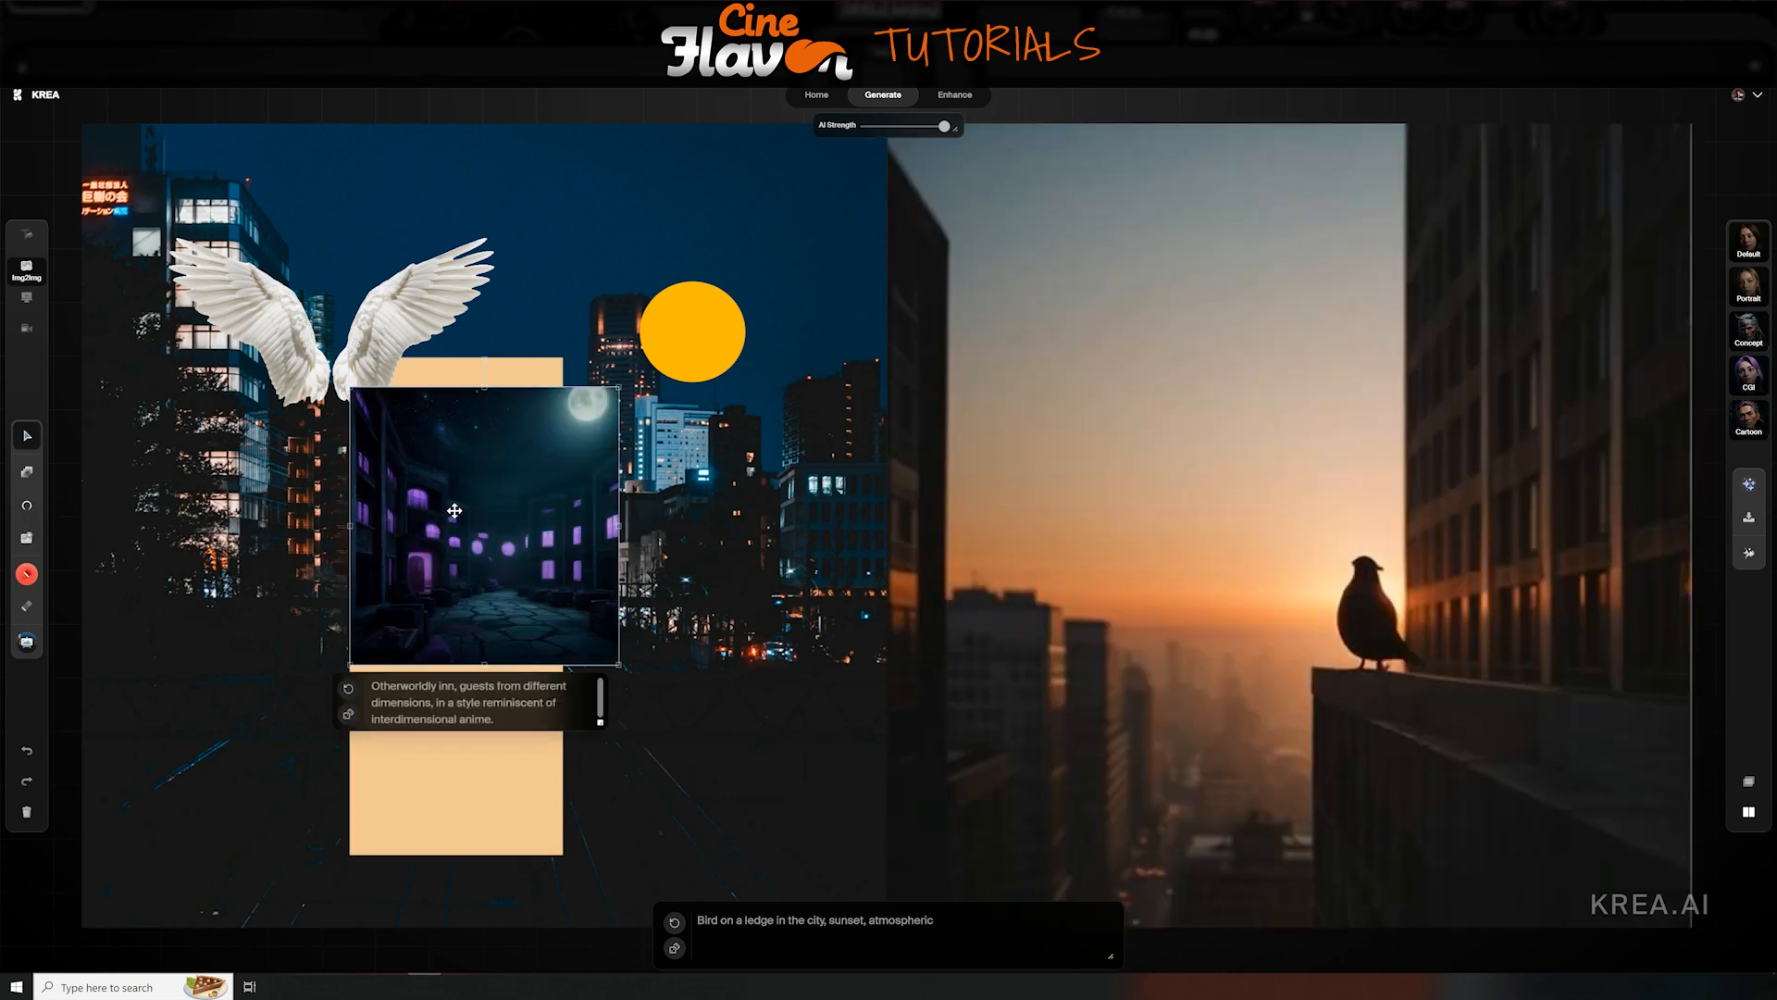
drag(498, 564, 669, 572)
click(670, 710)
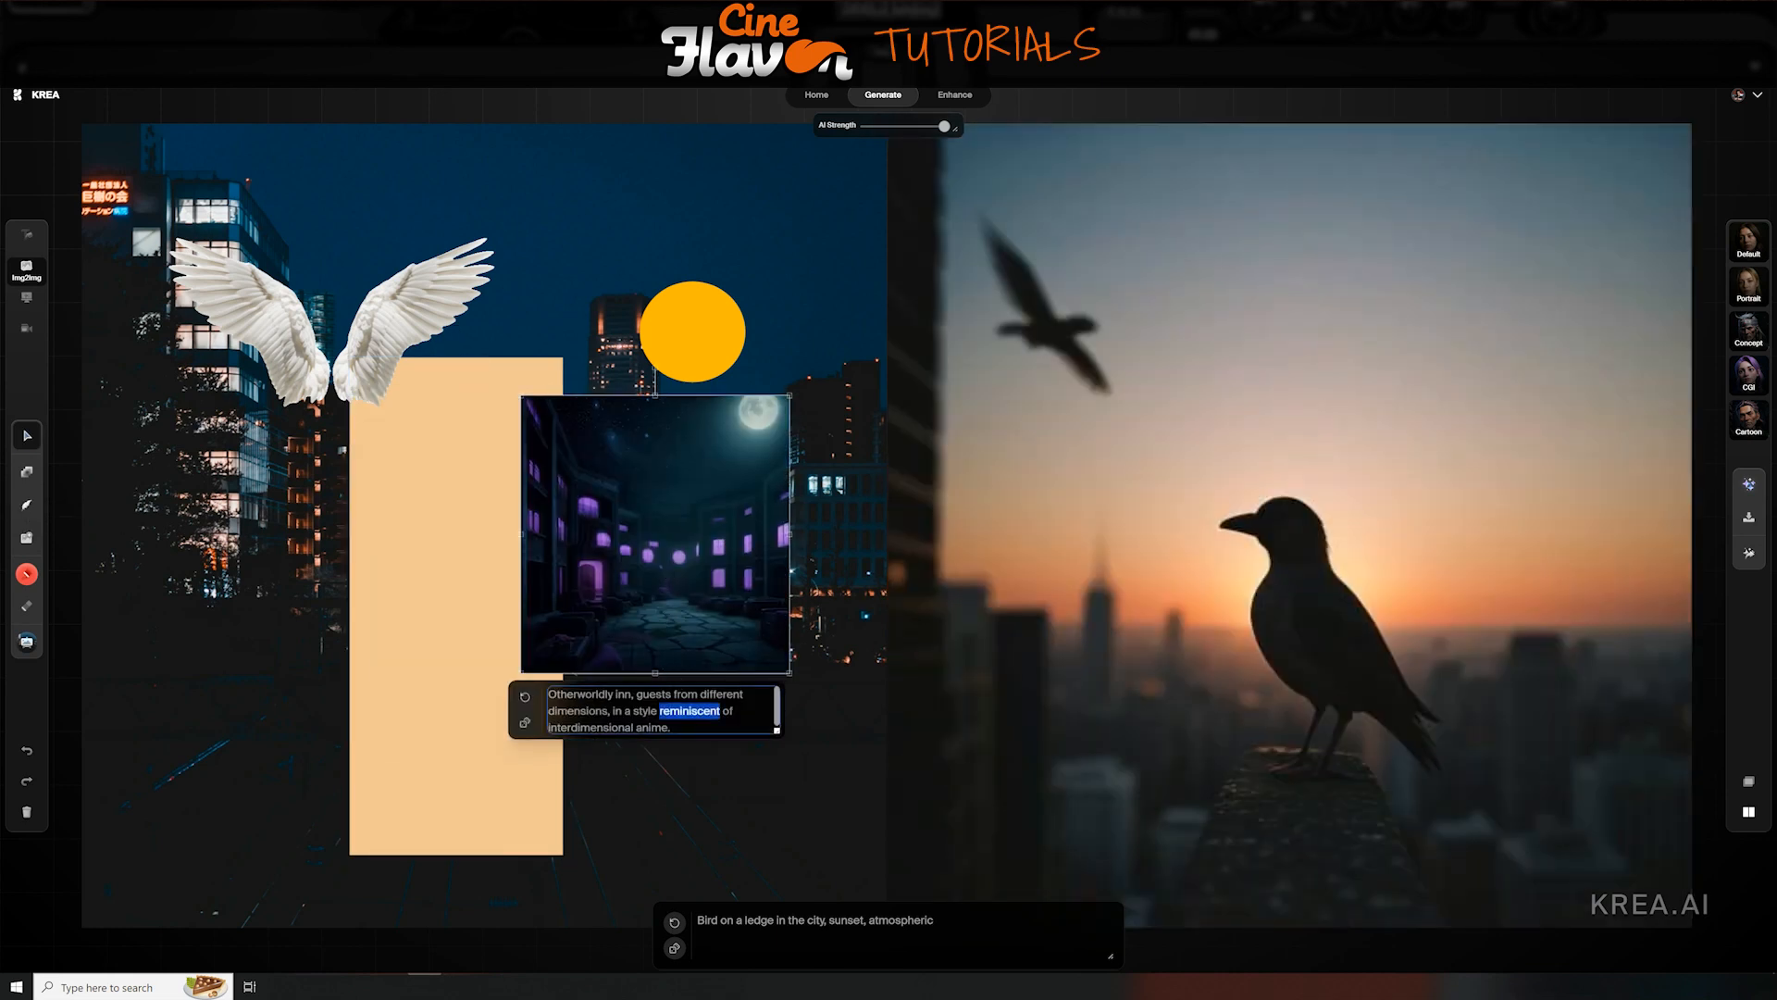
key(ctrl+a)
text(airplane)
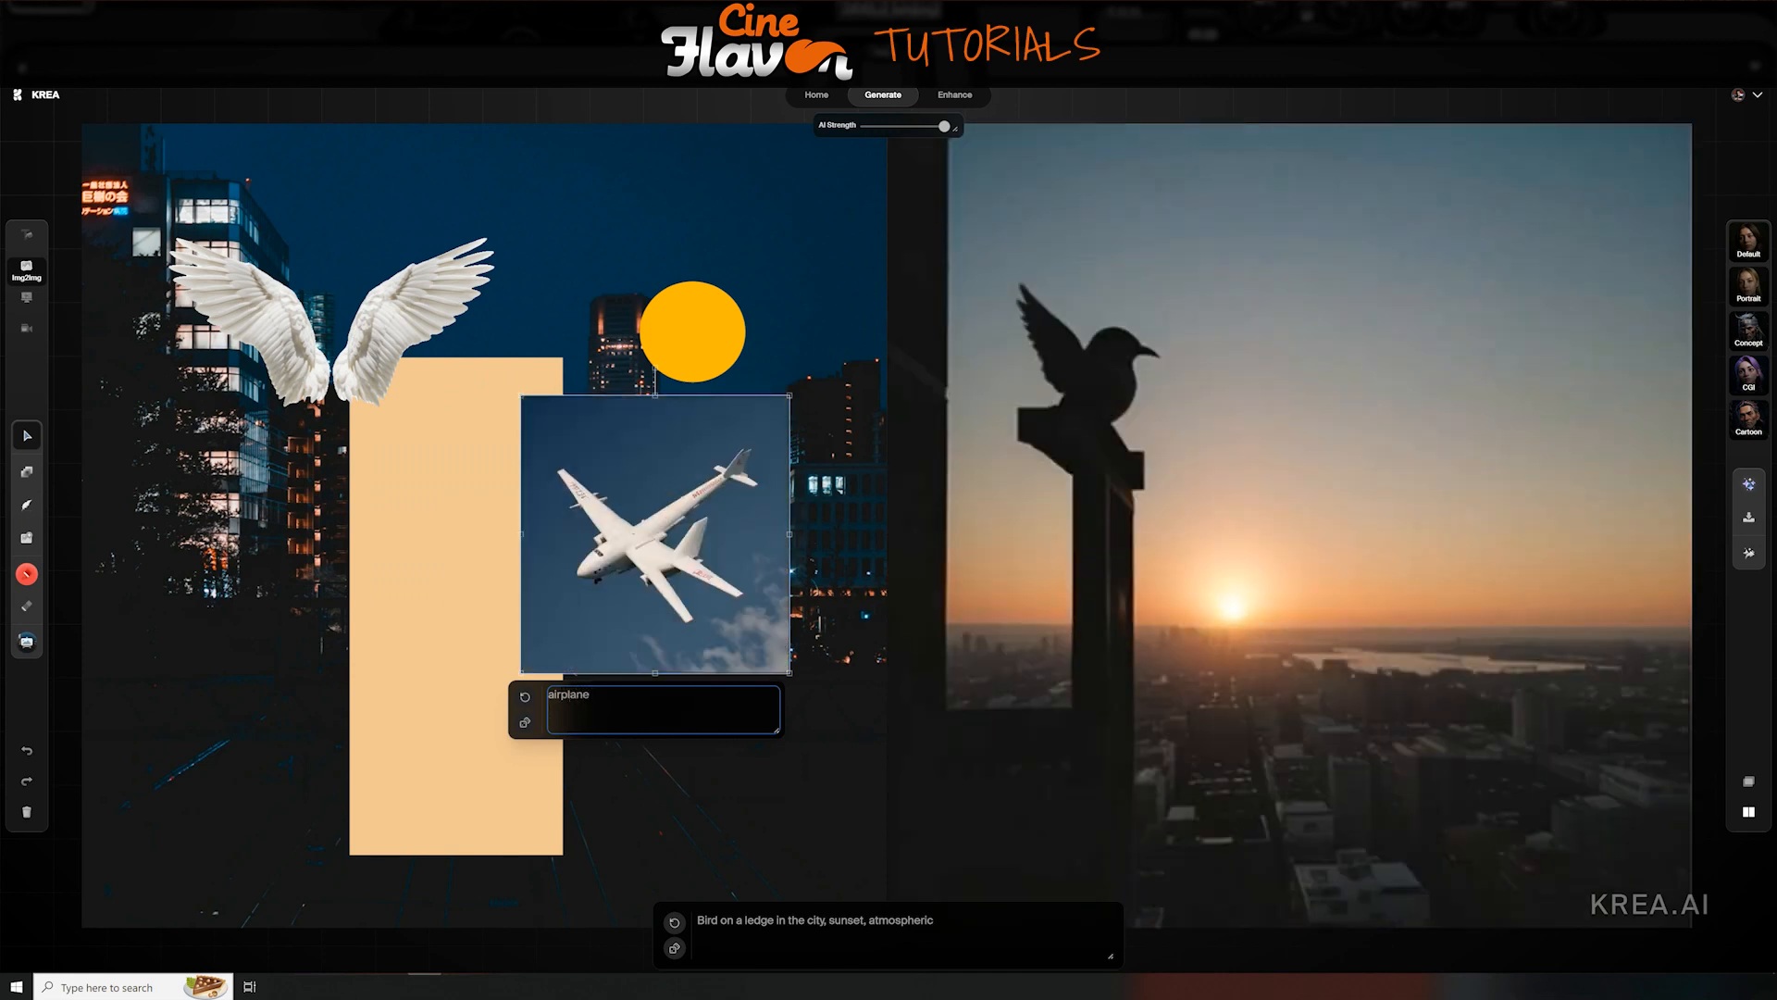
drag(636, 594, 613, 555)
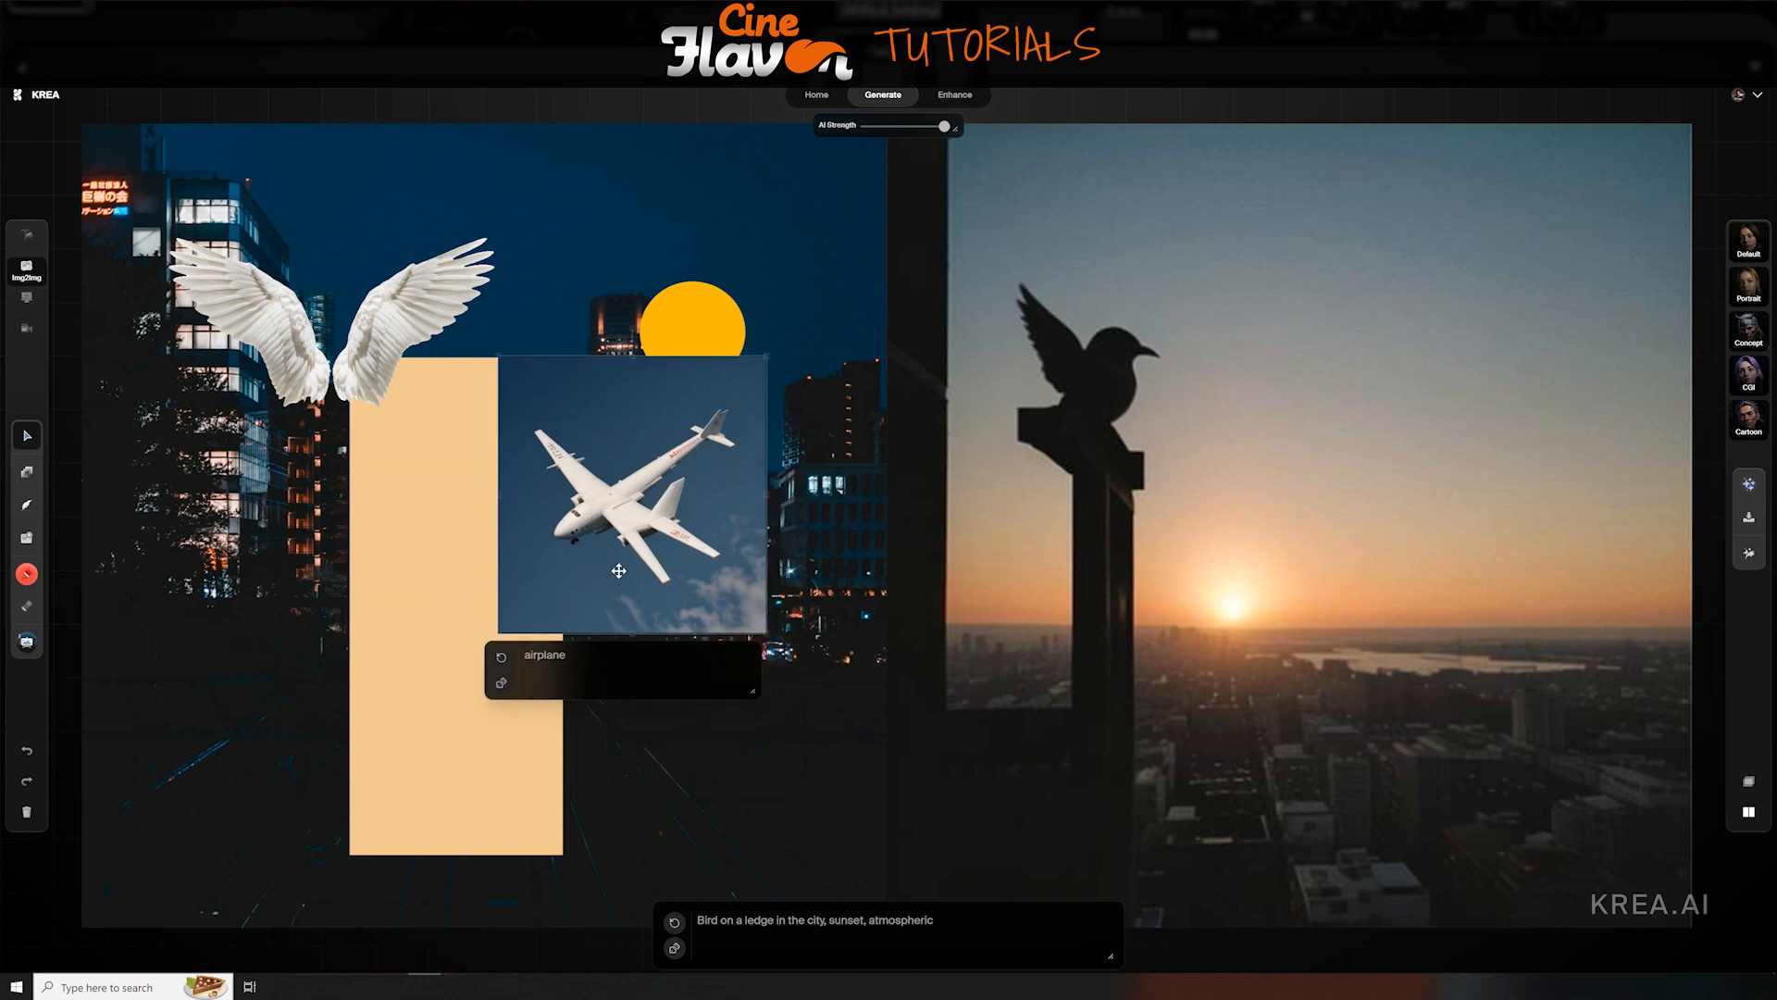
Try several random prompts on the generated image and restore its prompt to "airplane"
click(501, 684)
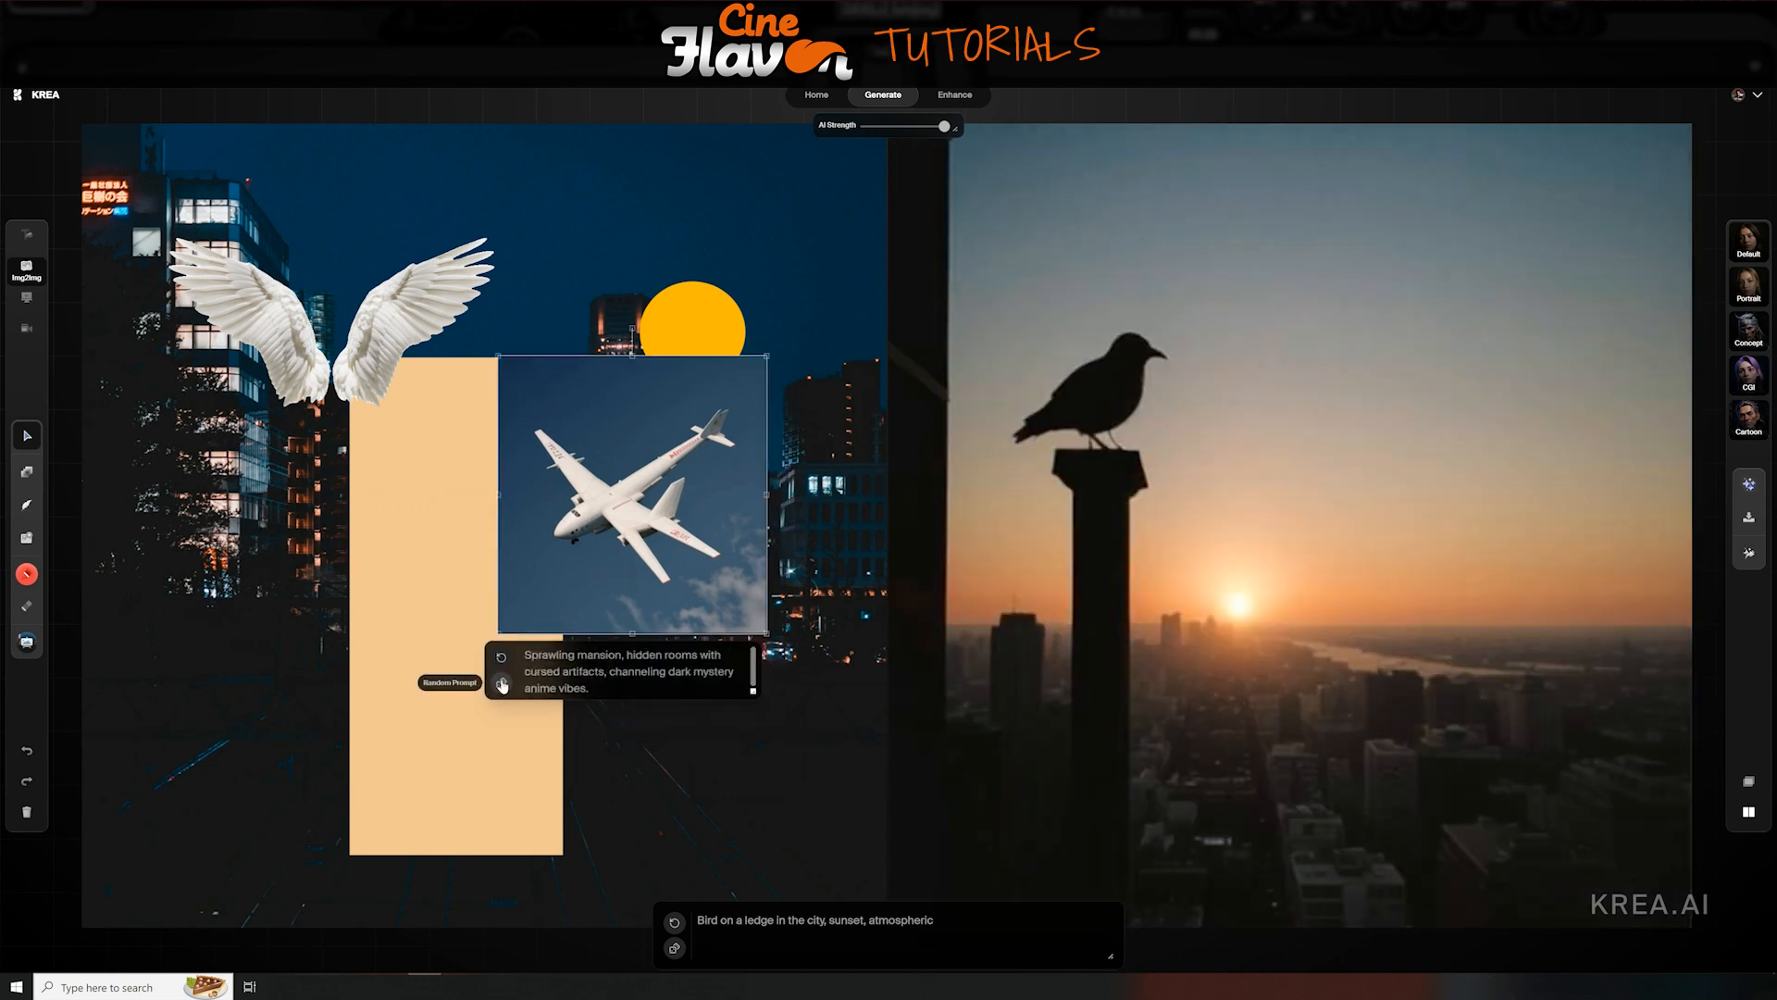
click(500, 684)
click(501, 684)
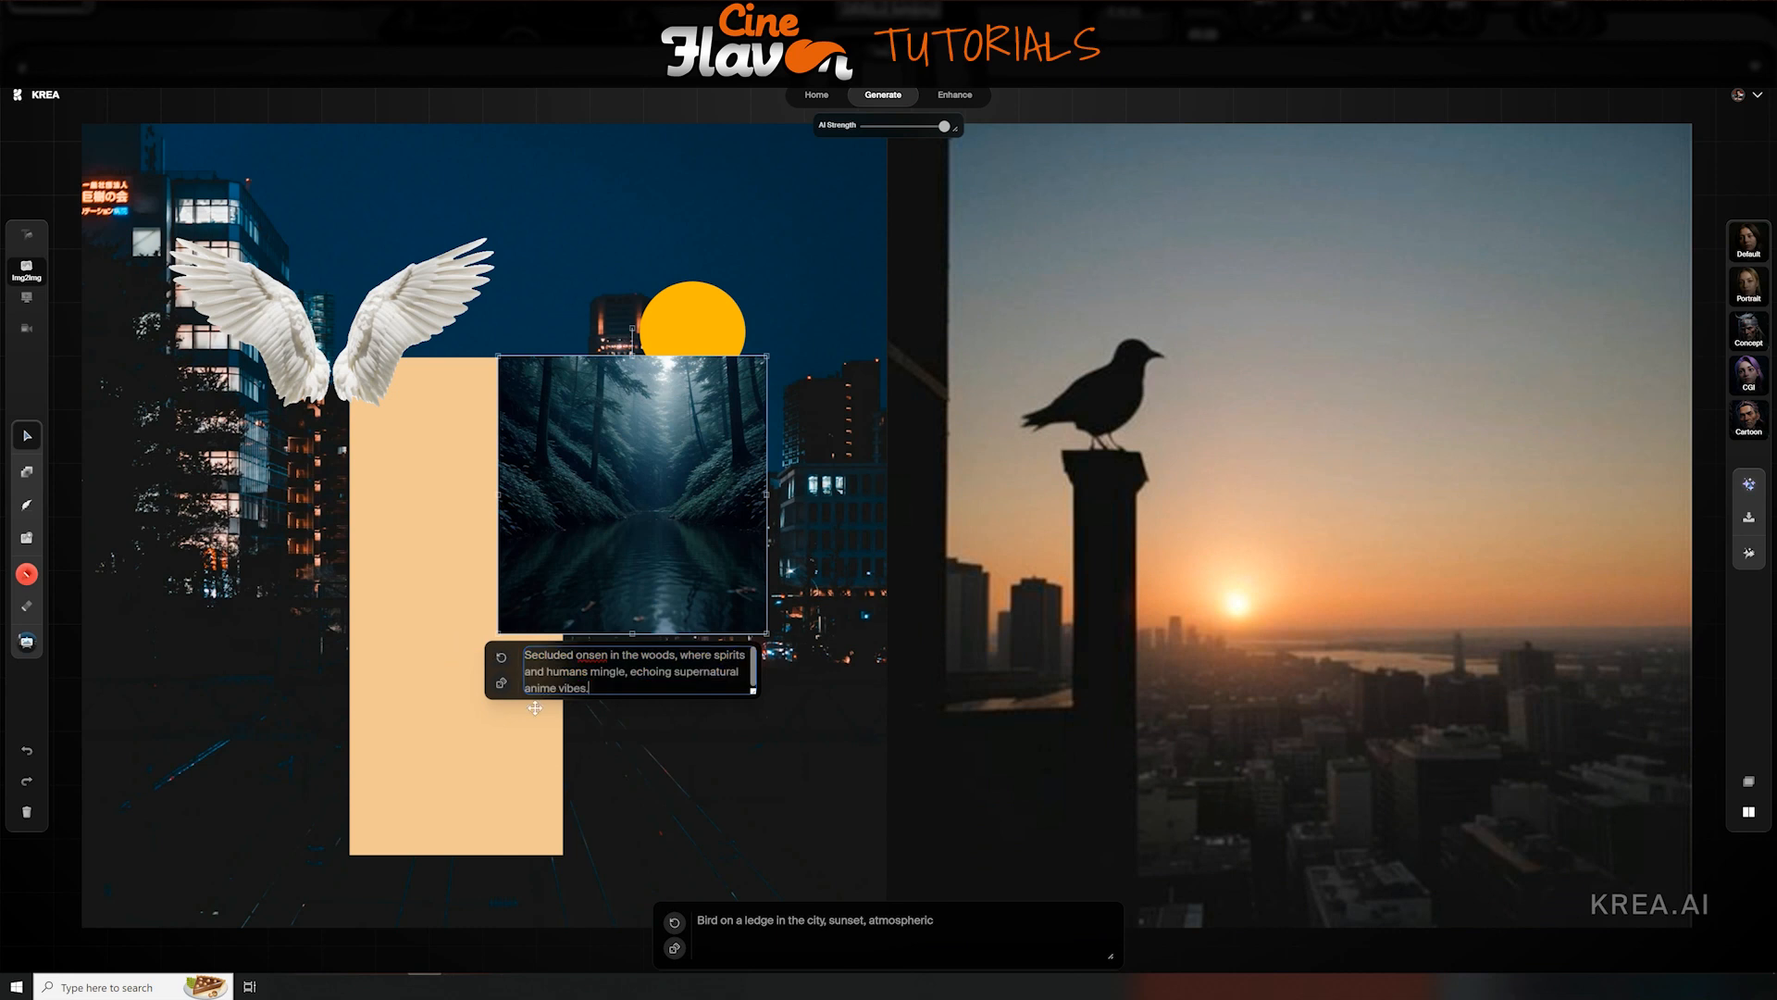
text(airplane)
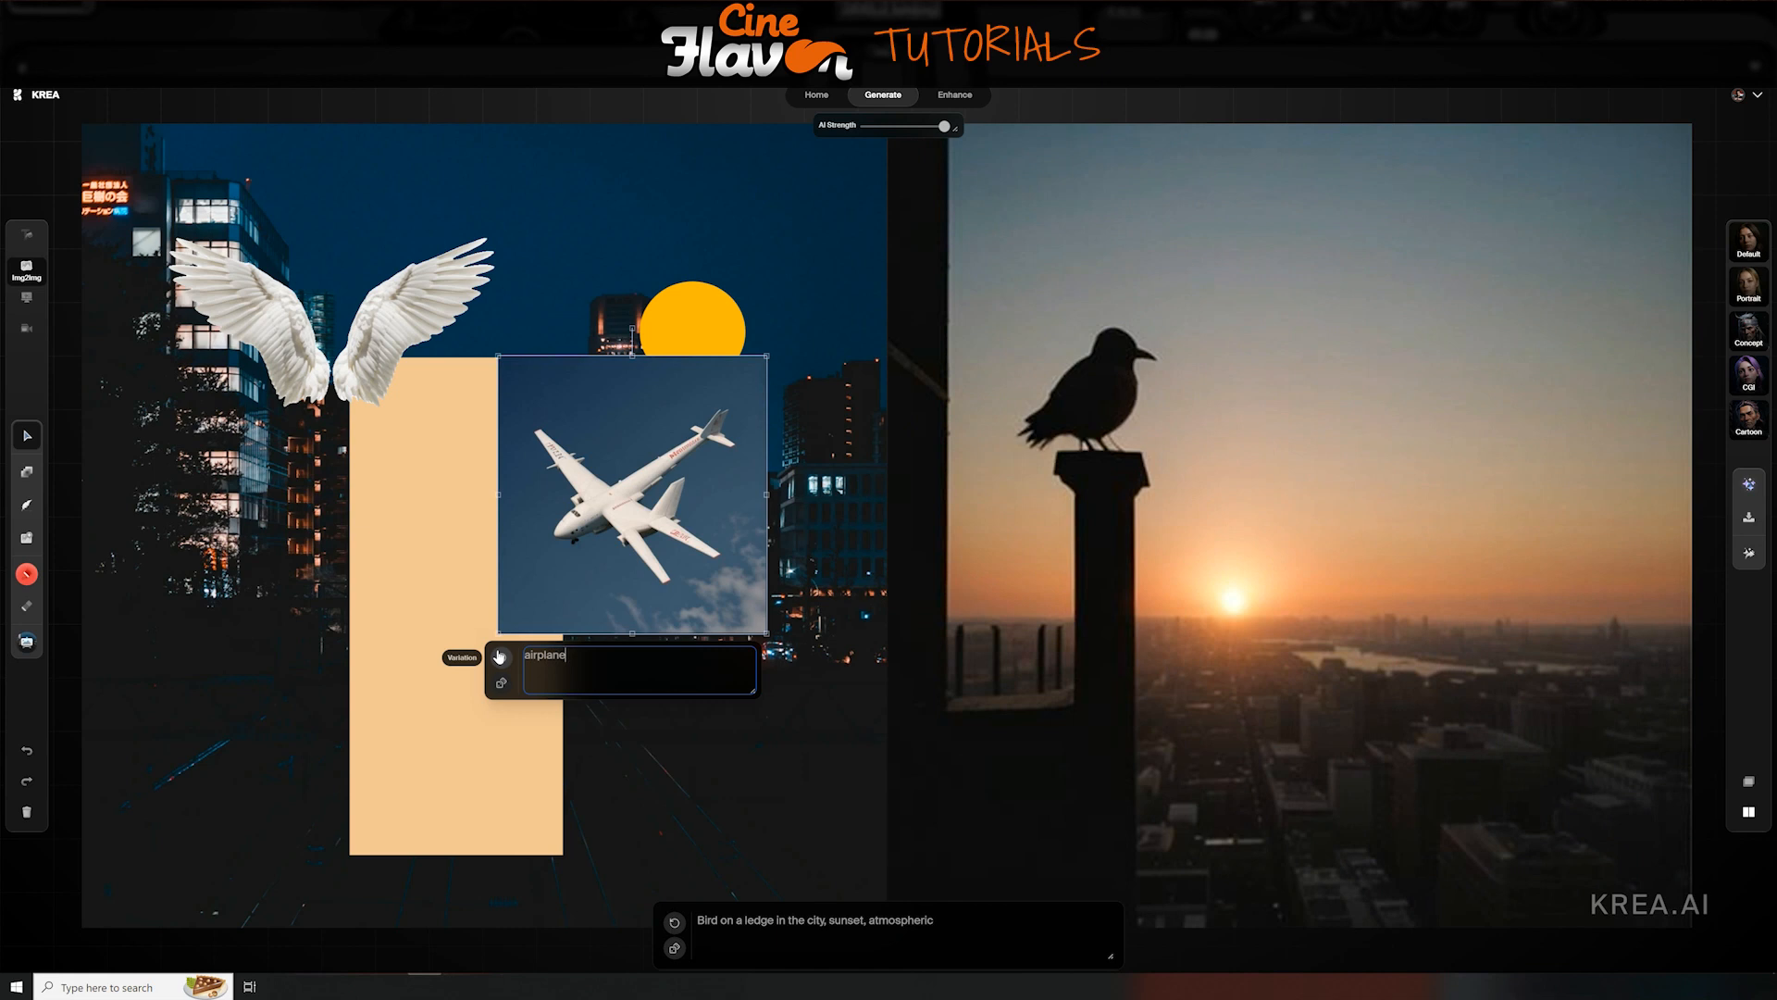
Remove the background from the airplane image and move the airplane up into the sky beside the orange circle
click(774, 484)
click(655, 474)
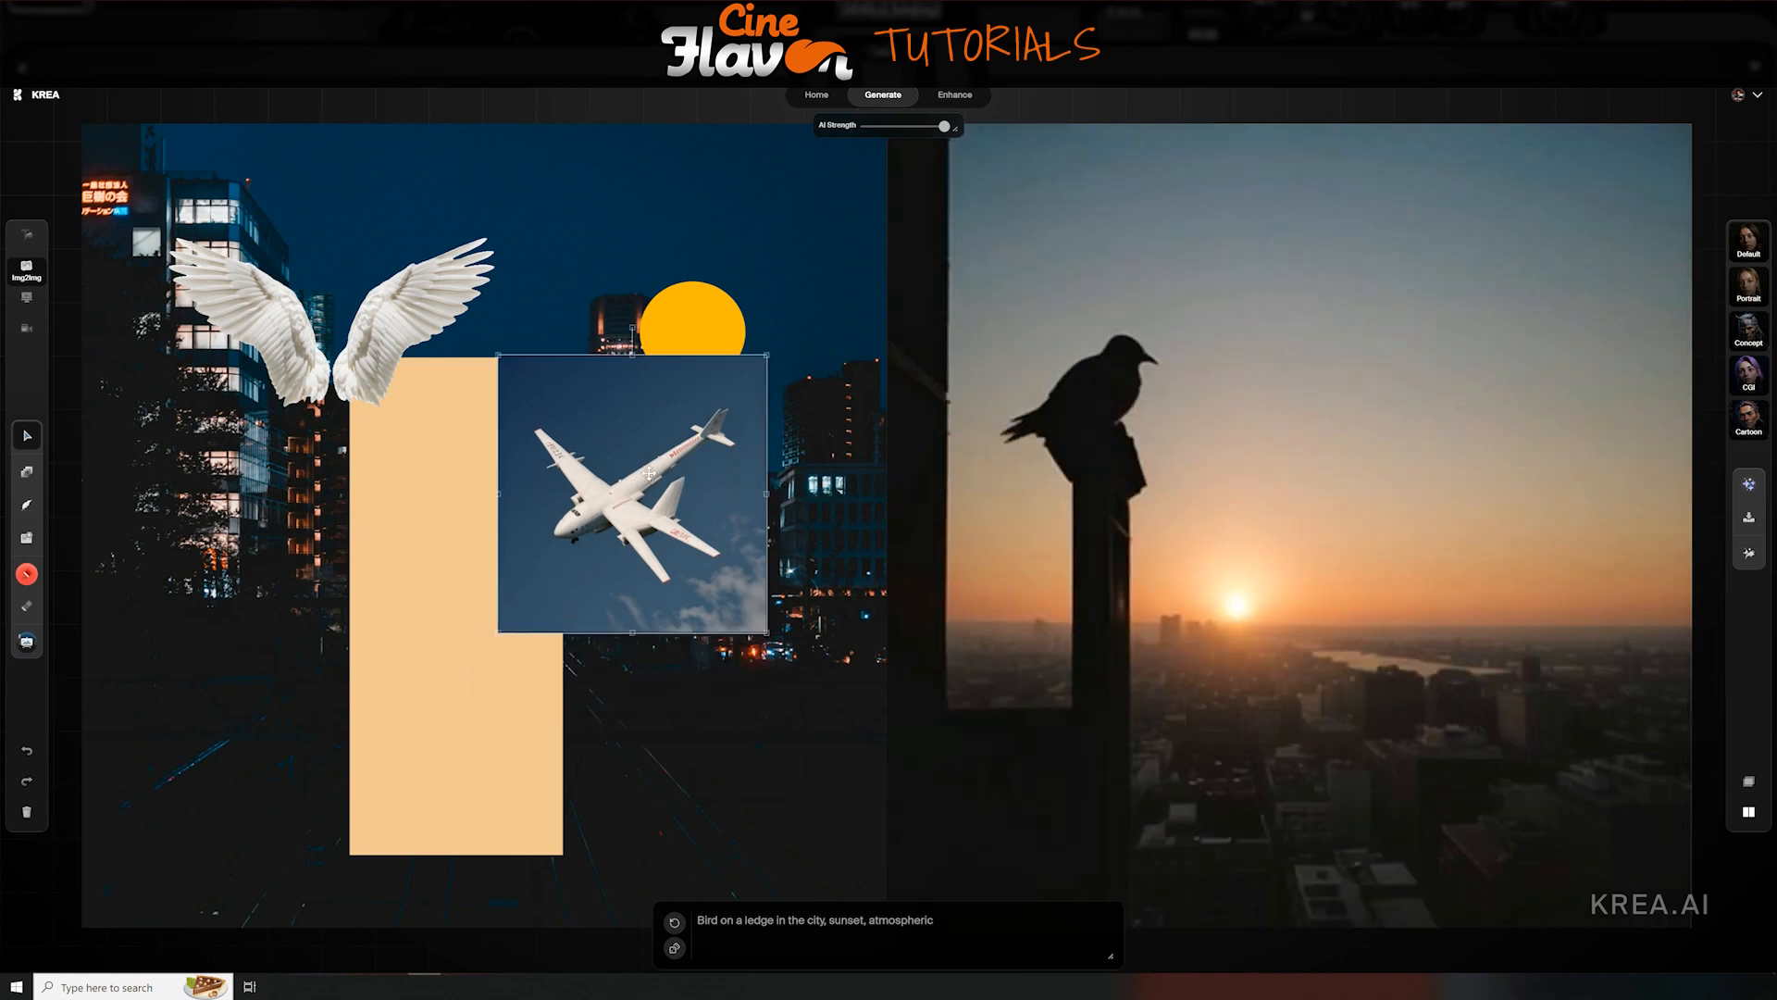
right_click(625, 458)
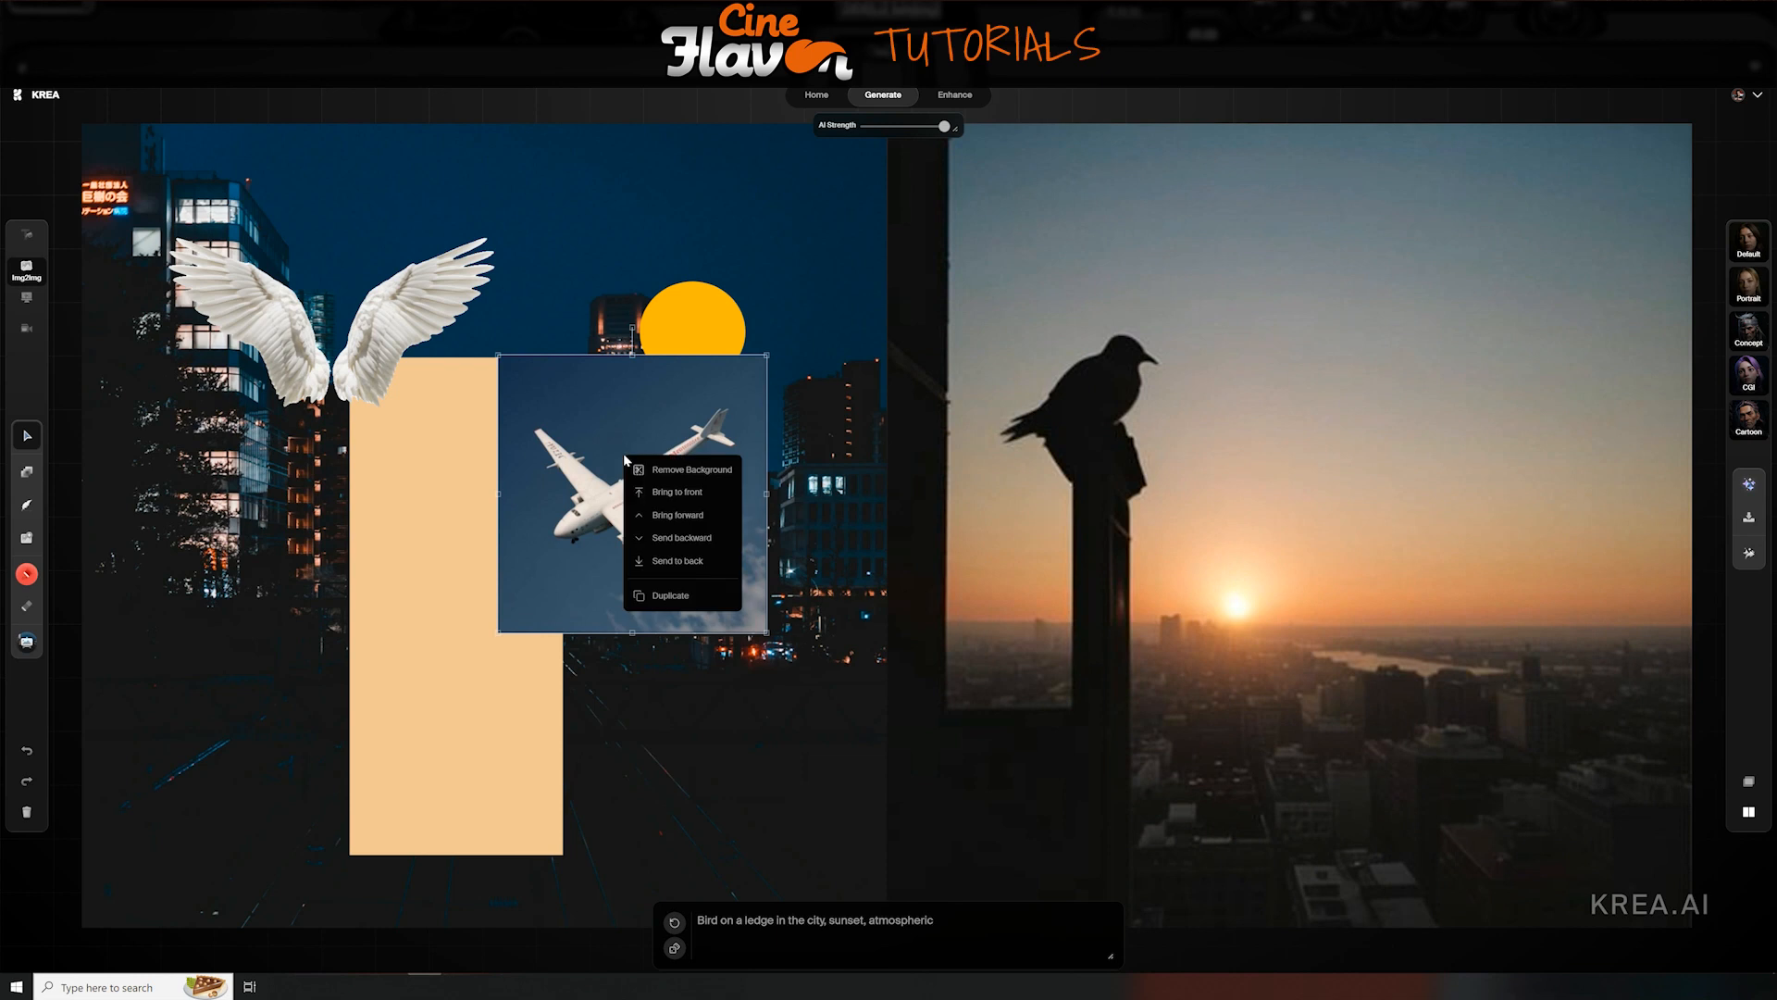
click(656, 472)
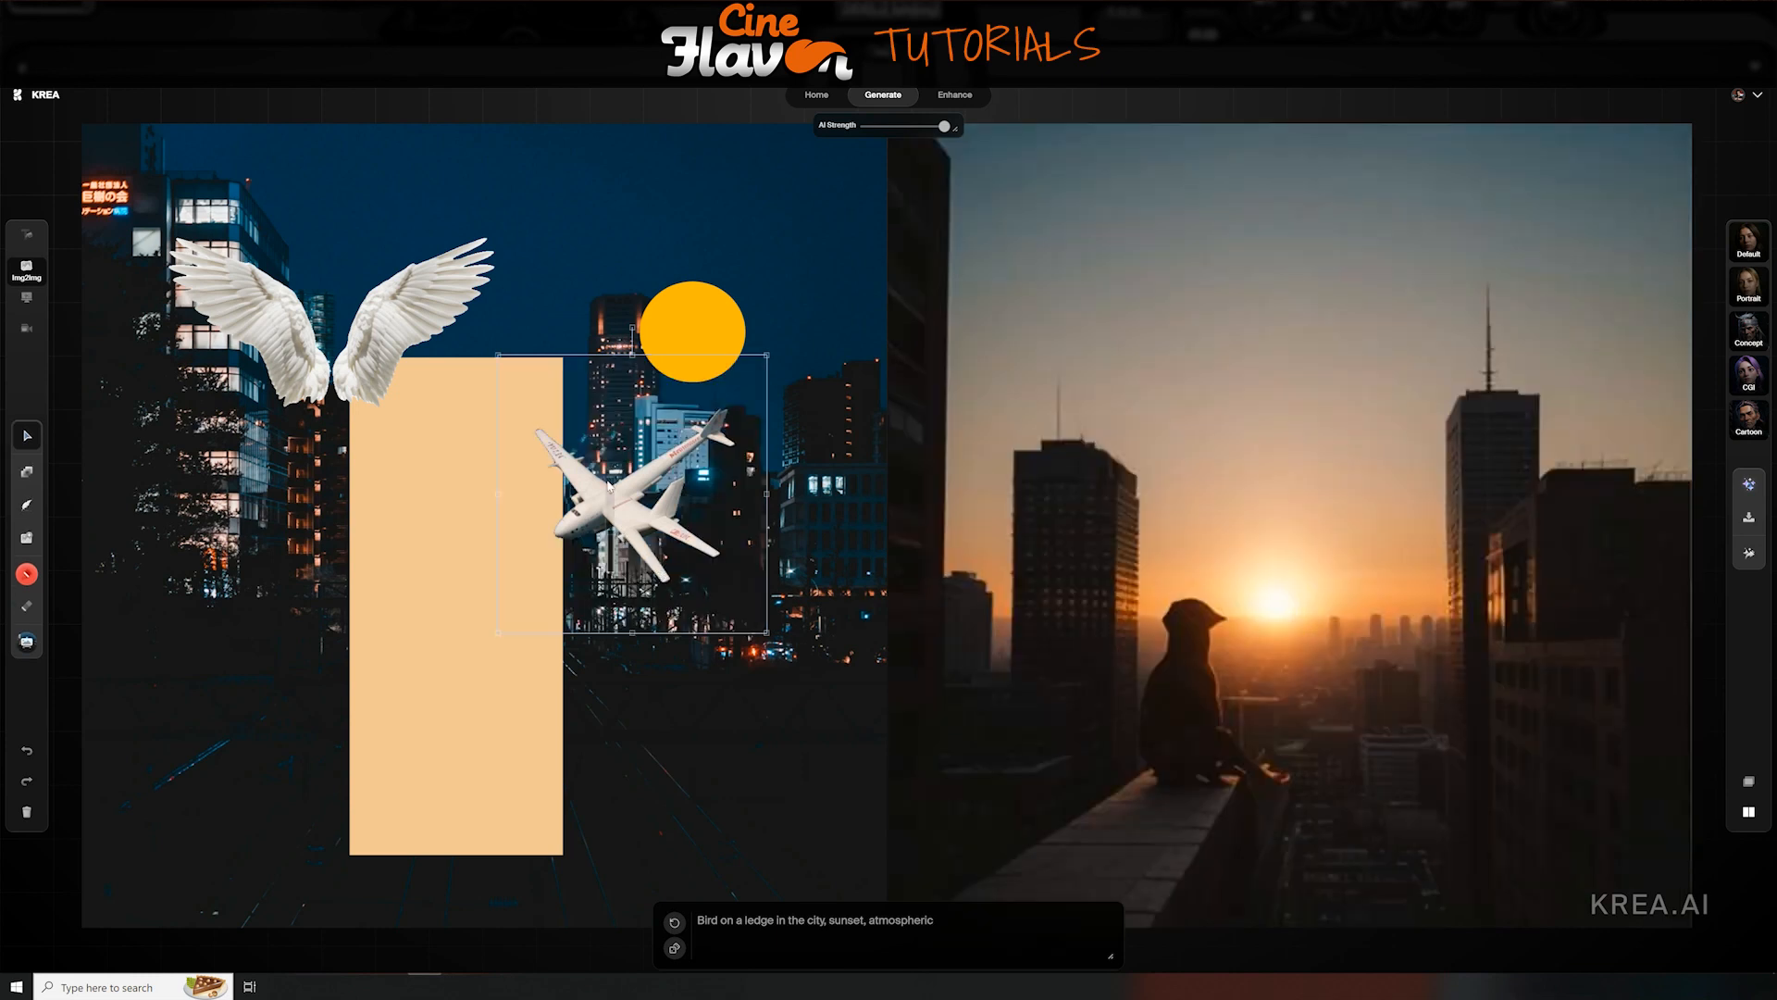
drag(626, 497, 572, 247)
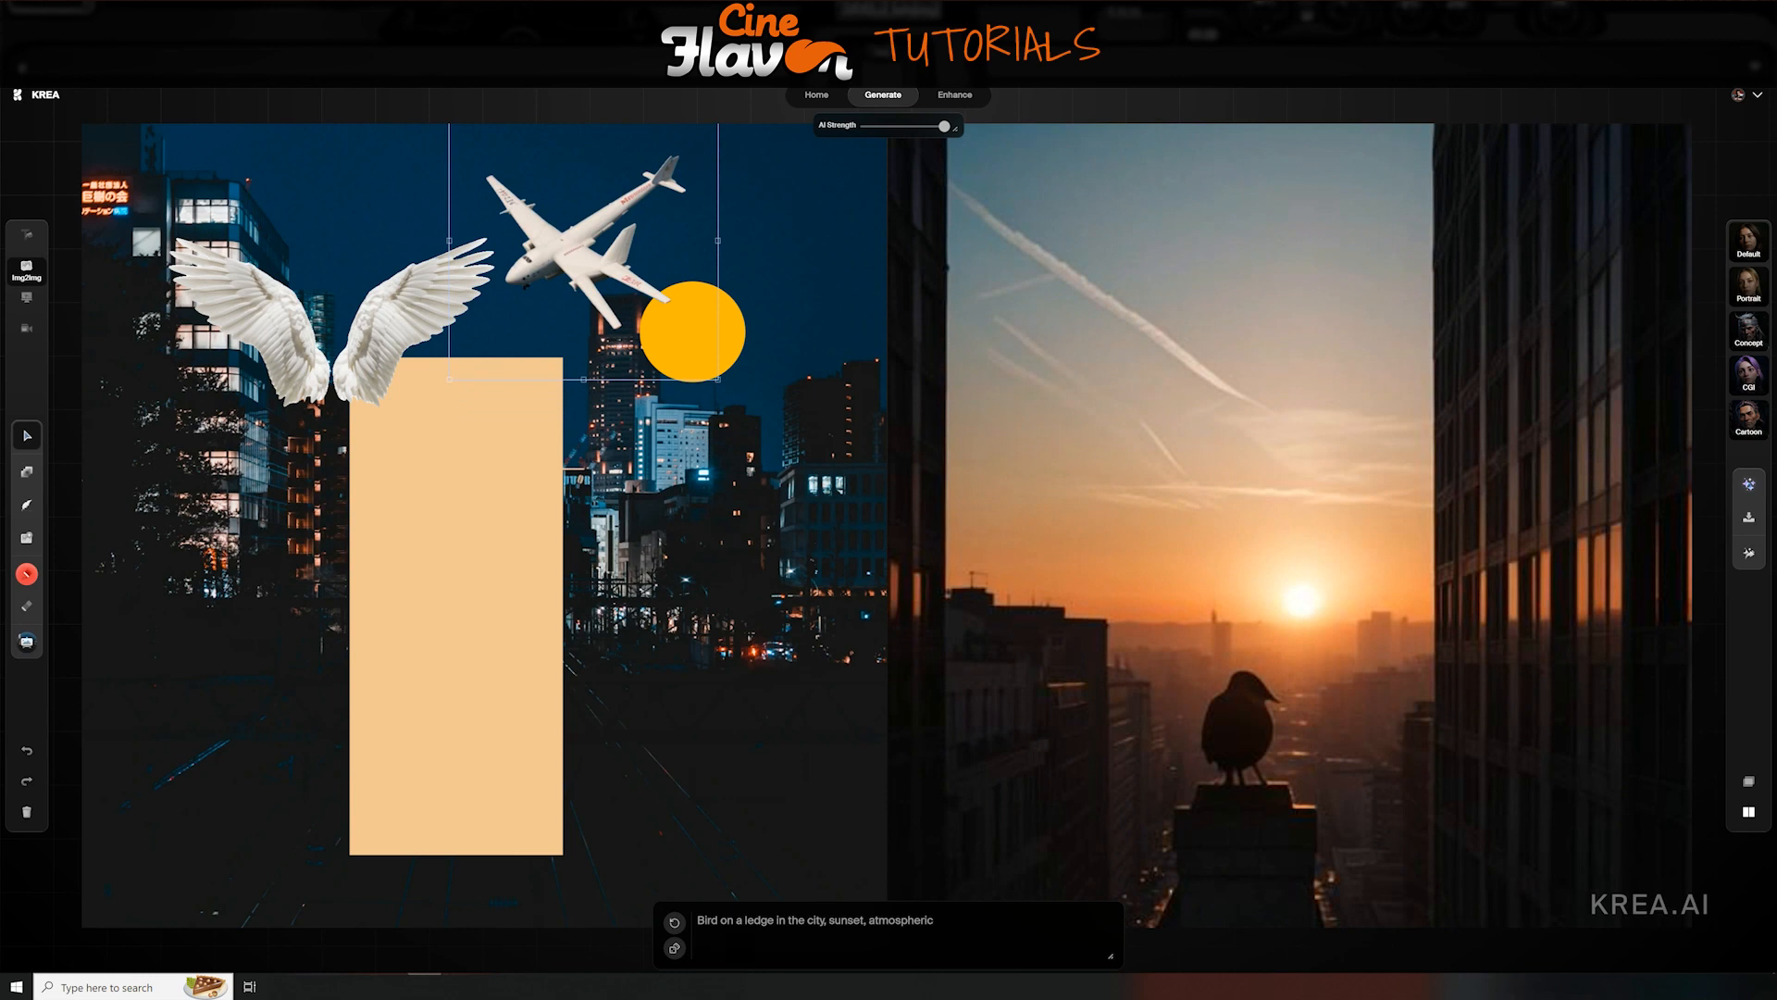
Insert "airplane in sky," after "city," in the main prompt
drag(936, 921, 767, 920)
click(827, 920)
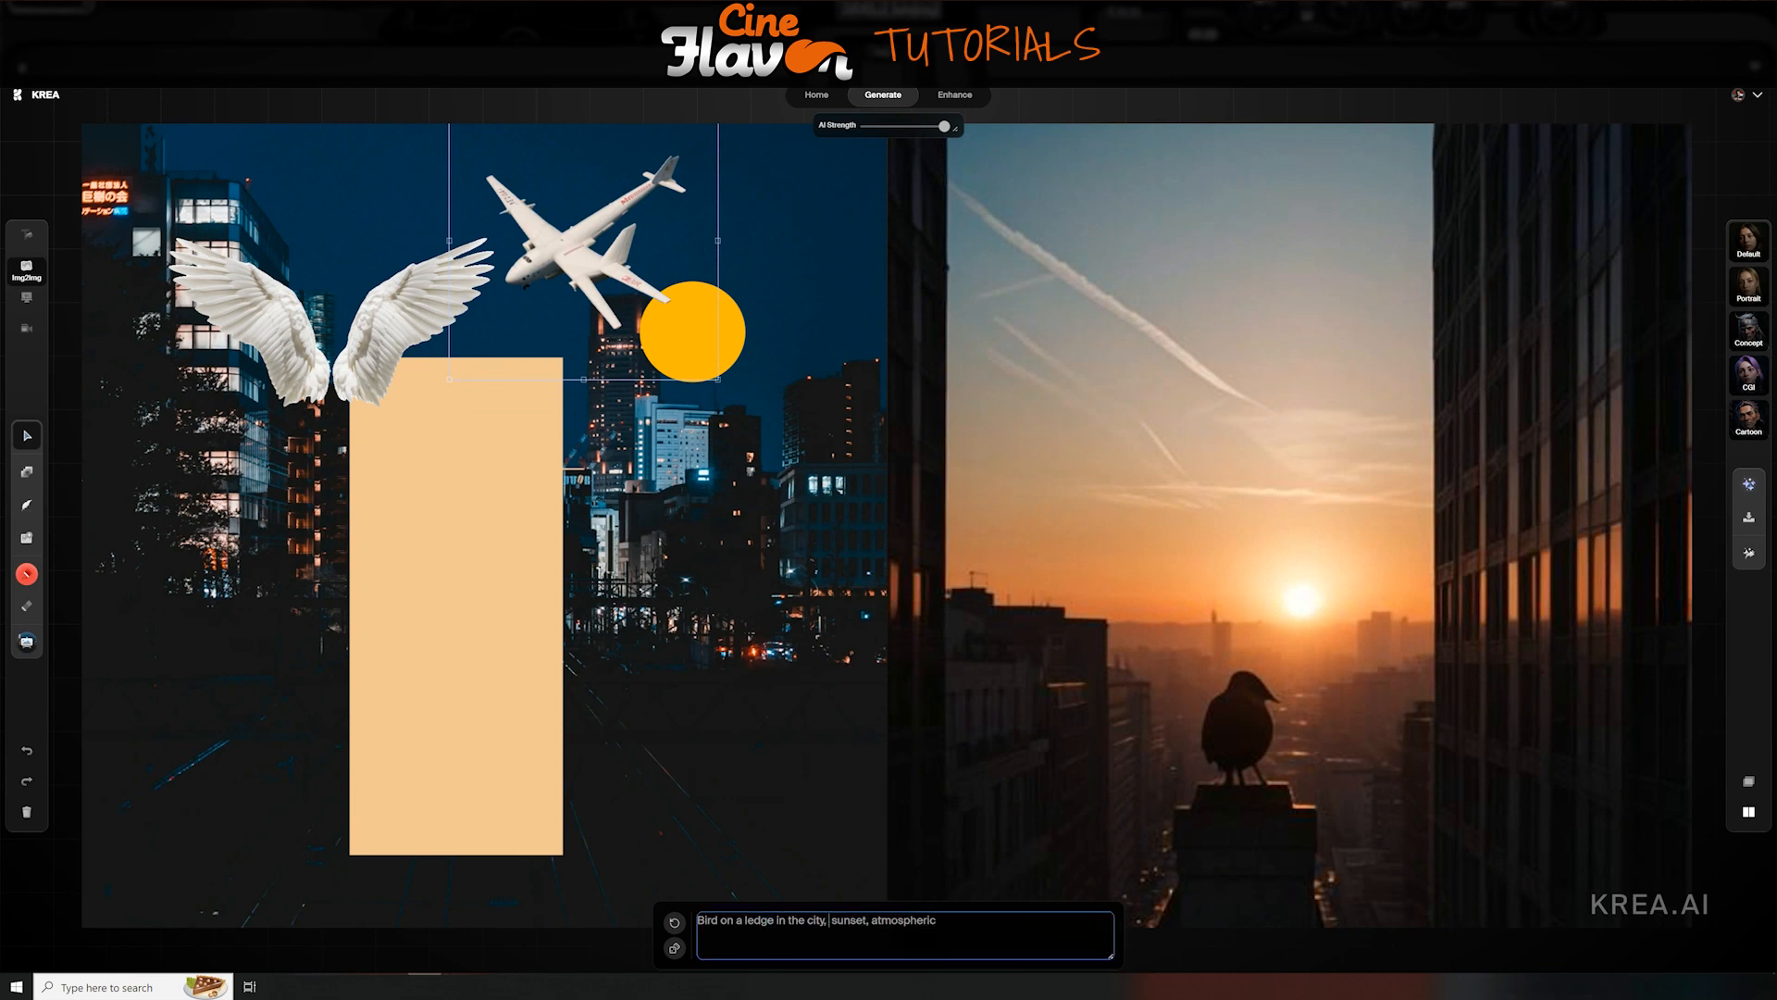
text(airplane)
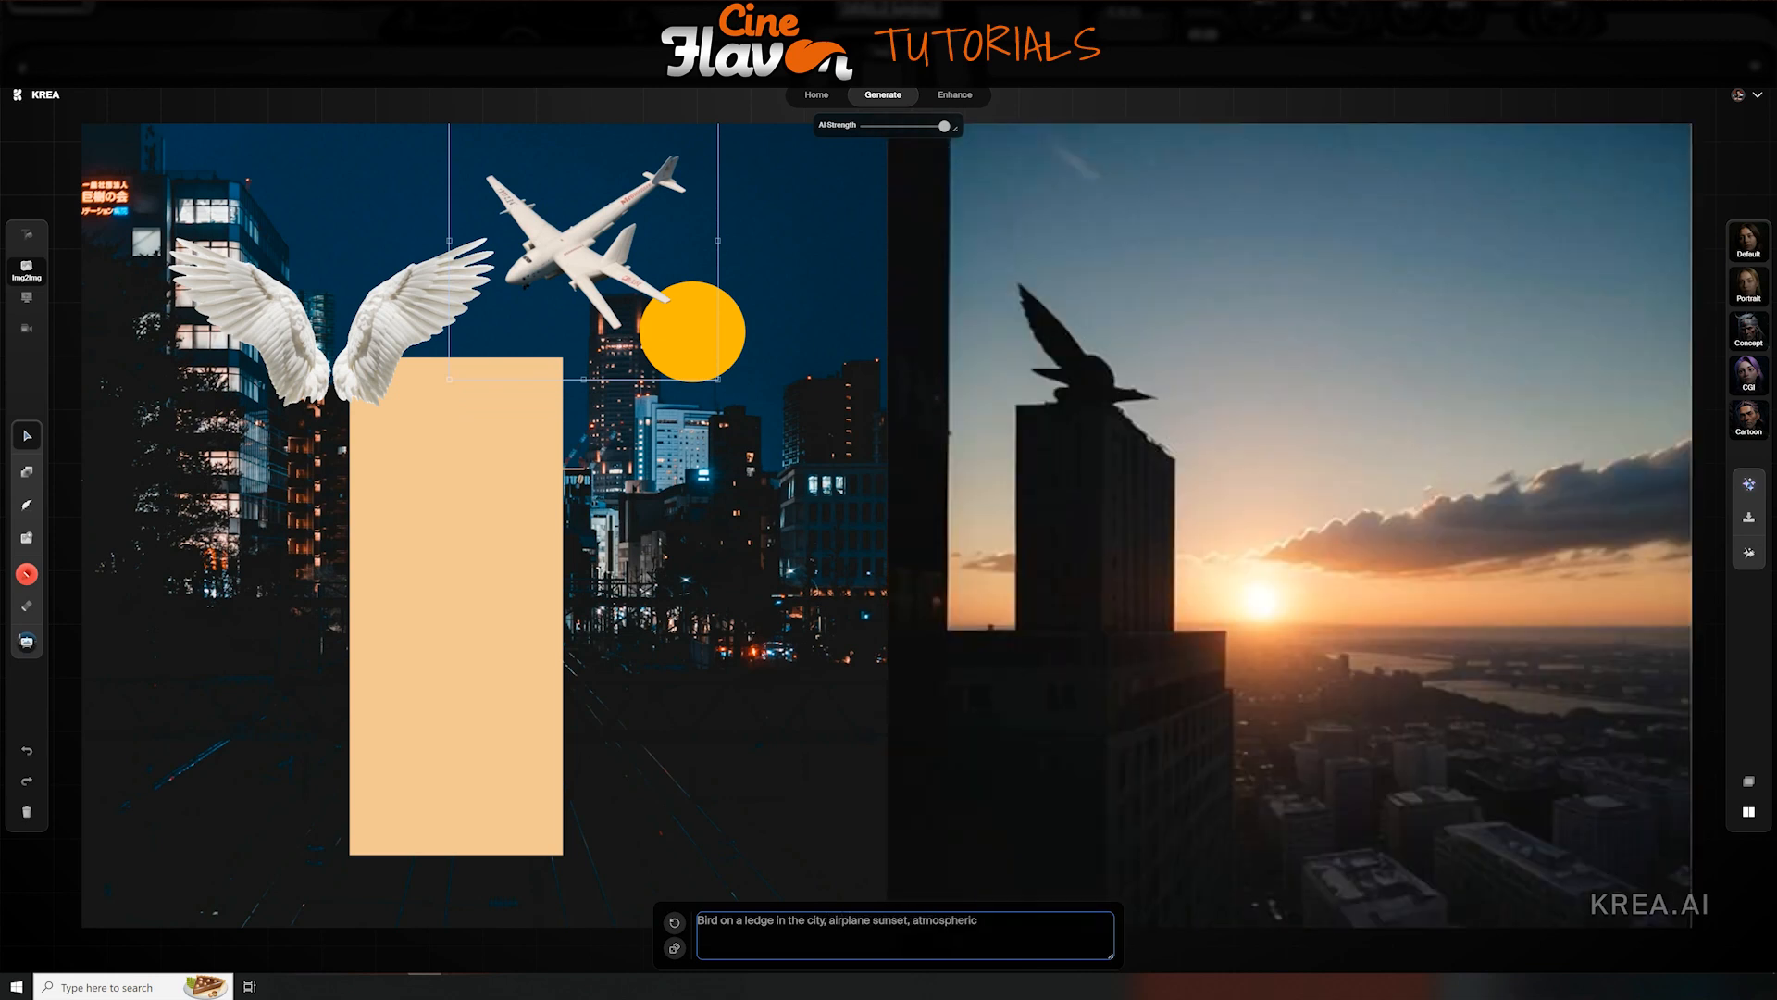
text( in sky,)
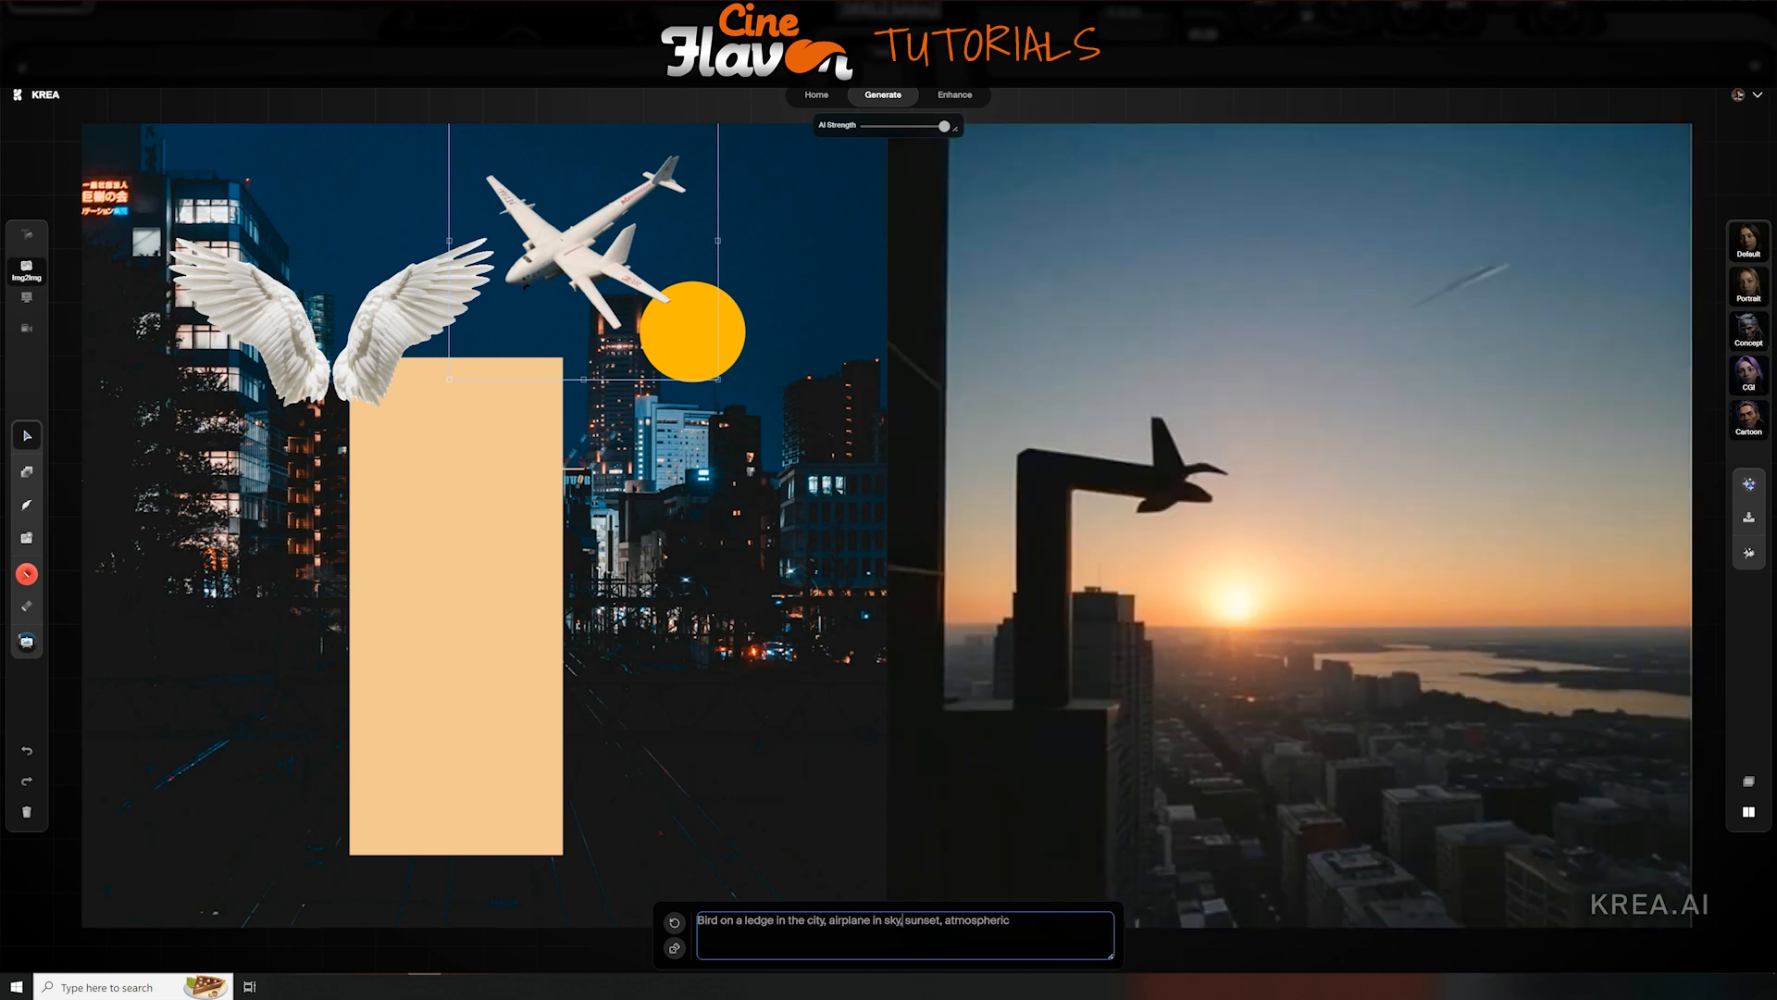
Shift the airplane over the orange circle, and move the wings and the tan rectangle toward the canvas's left side
drag(544, 239, 608, 257)
click(370, 303)
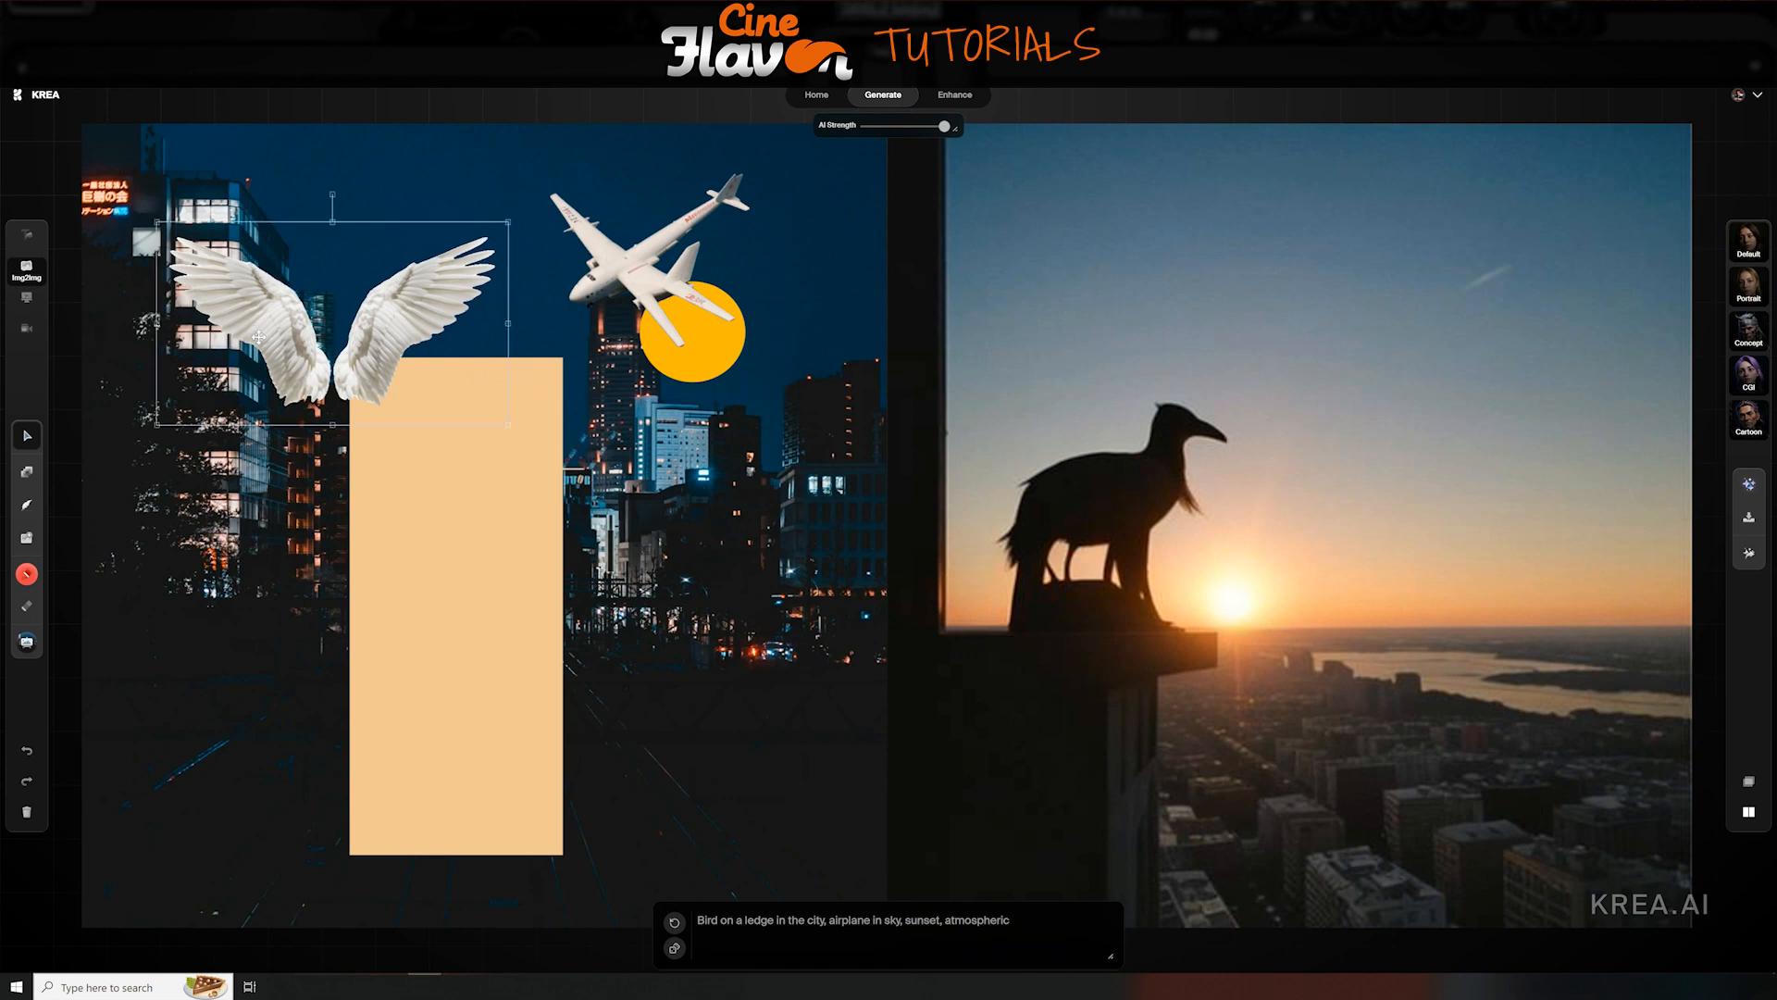
drag(283, 358, 268, 344)
drag(495, 581, 380, 584)
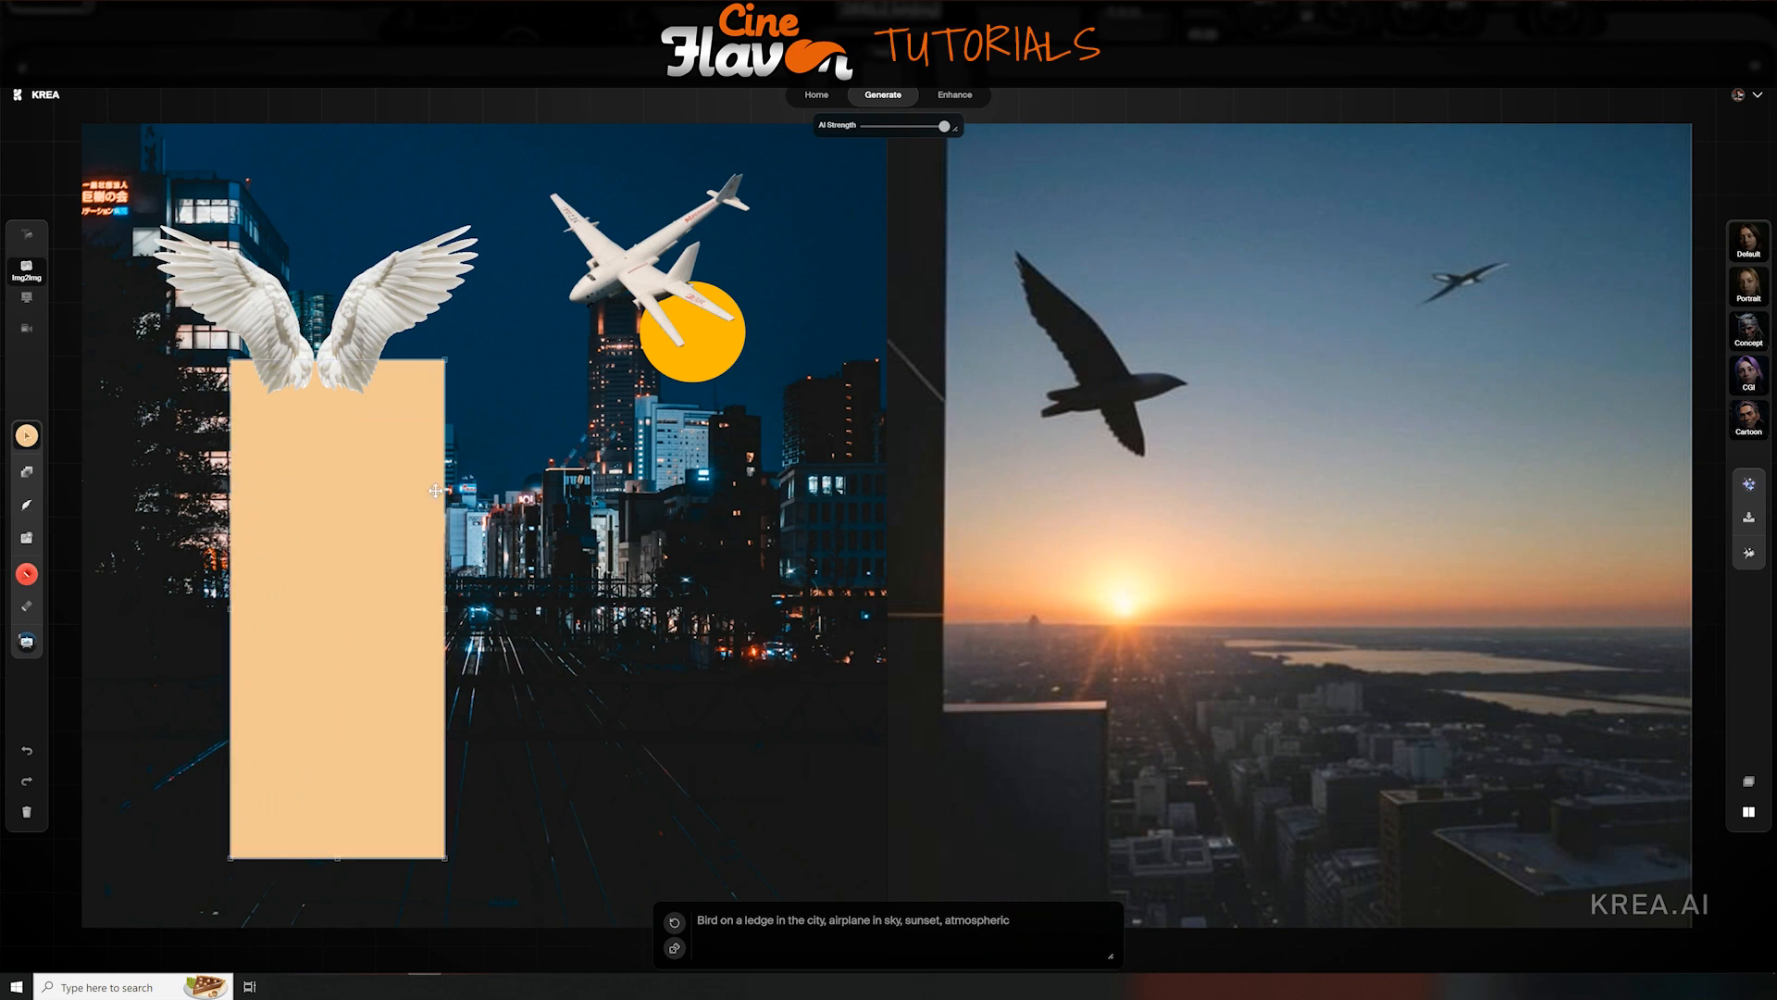
Shrink the tan rectangle in width and height and move it up directly beneath the wings
drag(443, 358, 398, 466)
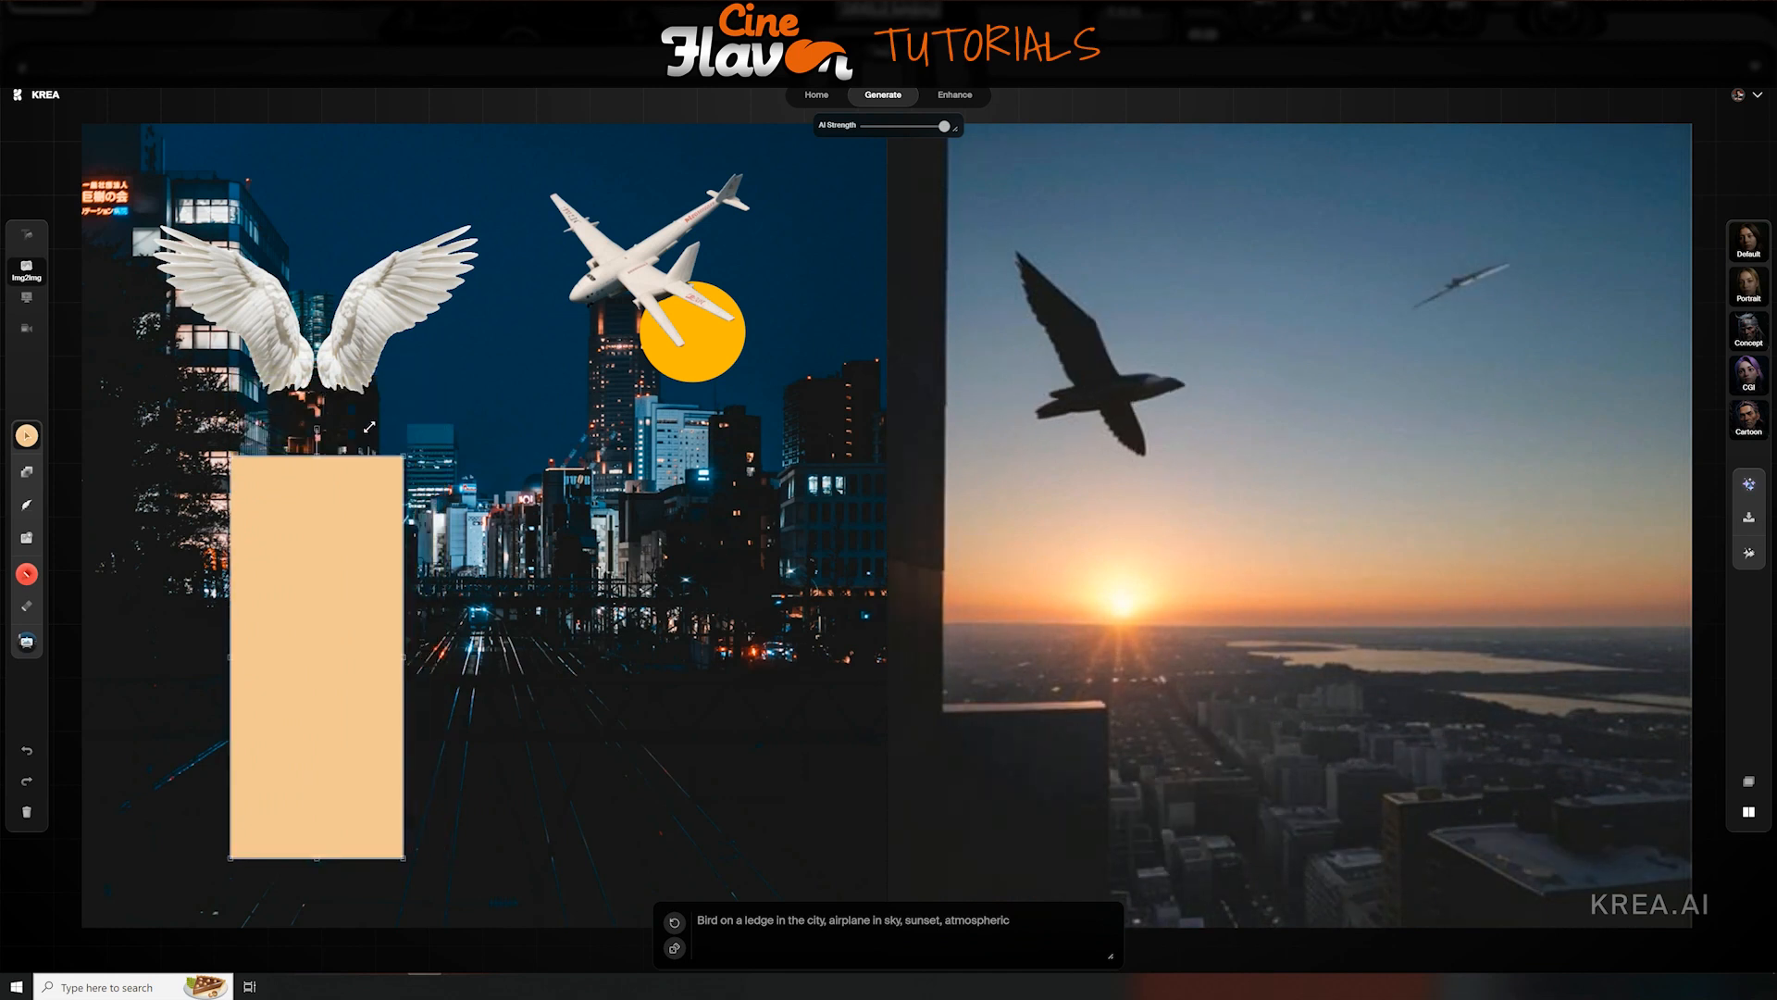
drag(325, 563, 317, 491)
Separate the airplane and the orange circle by moving the airplane farther right and the circle left above the skyline
drag(609, 265, 669, 263)
drag(677, 262, 713, 259)
drag(686, 359, 610, 369)
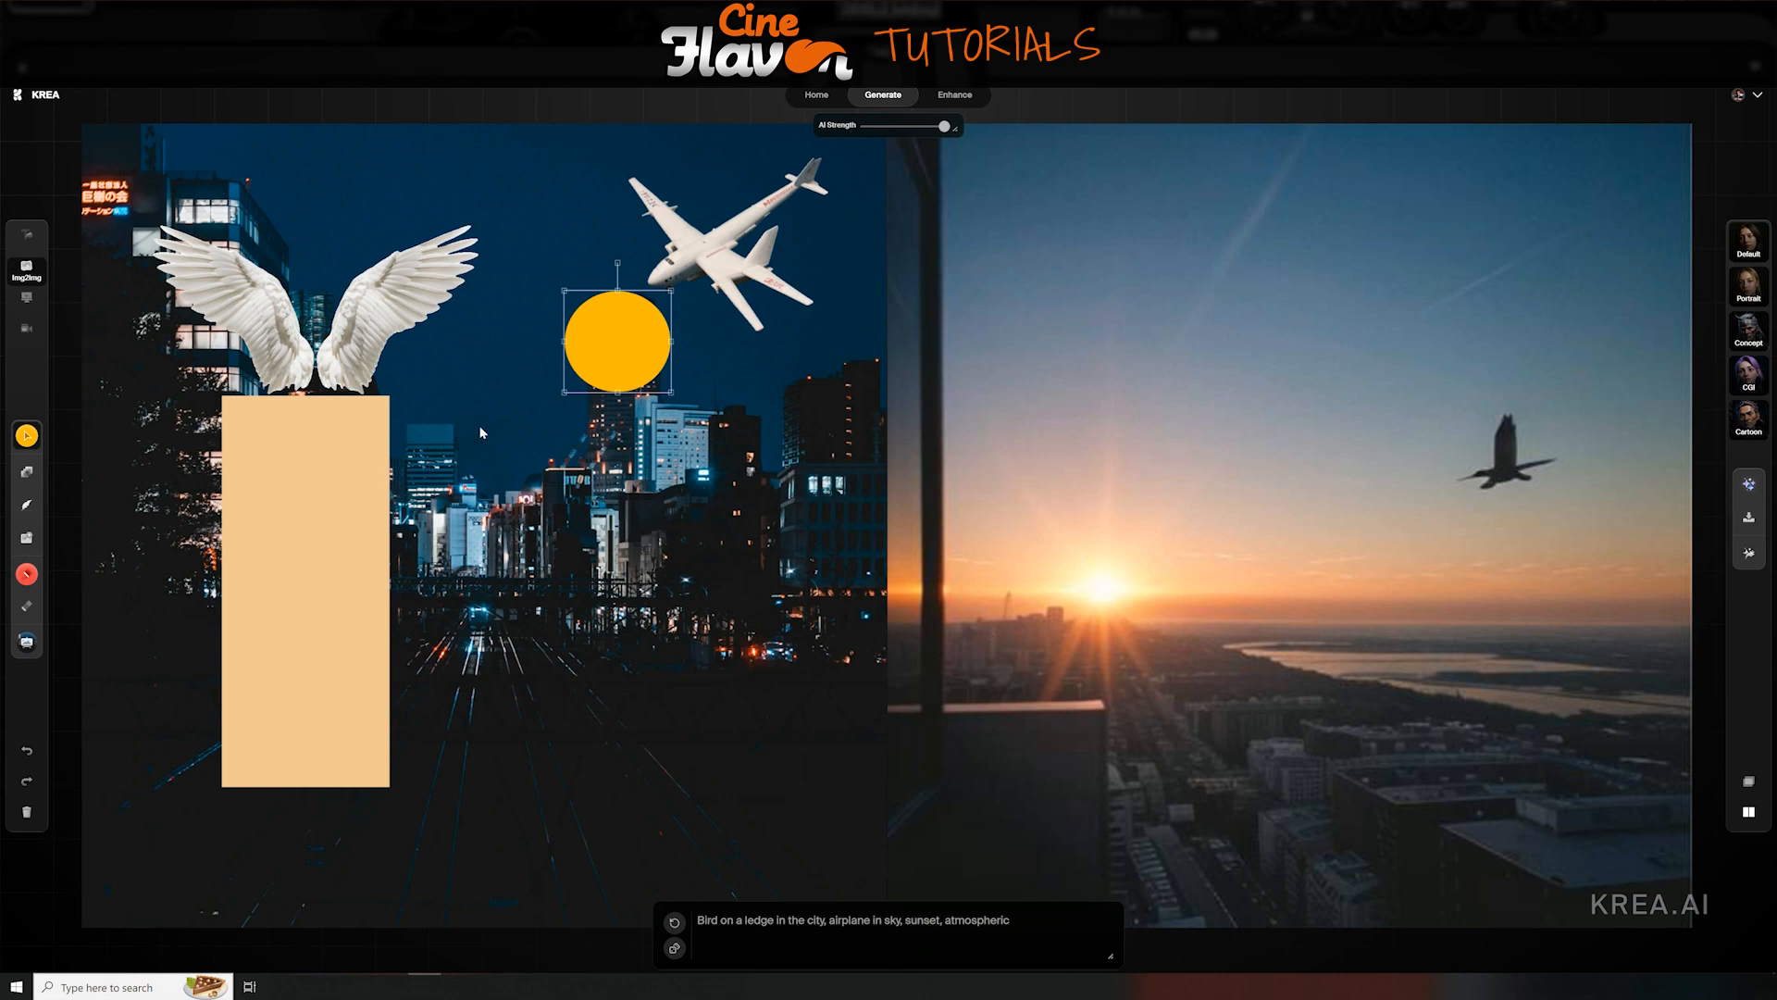
Try the Default and Portrait styles on the generated image and set the style to Concept
click(1751, 248)
click(1761, 289)
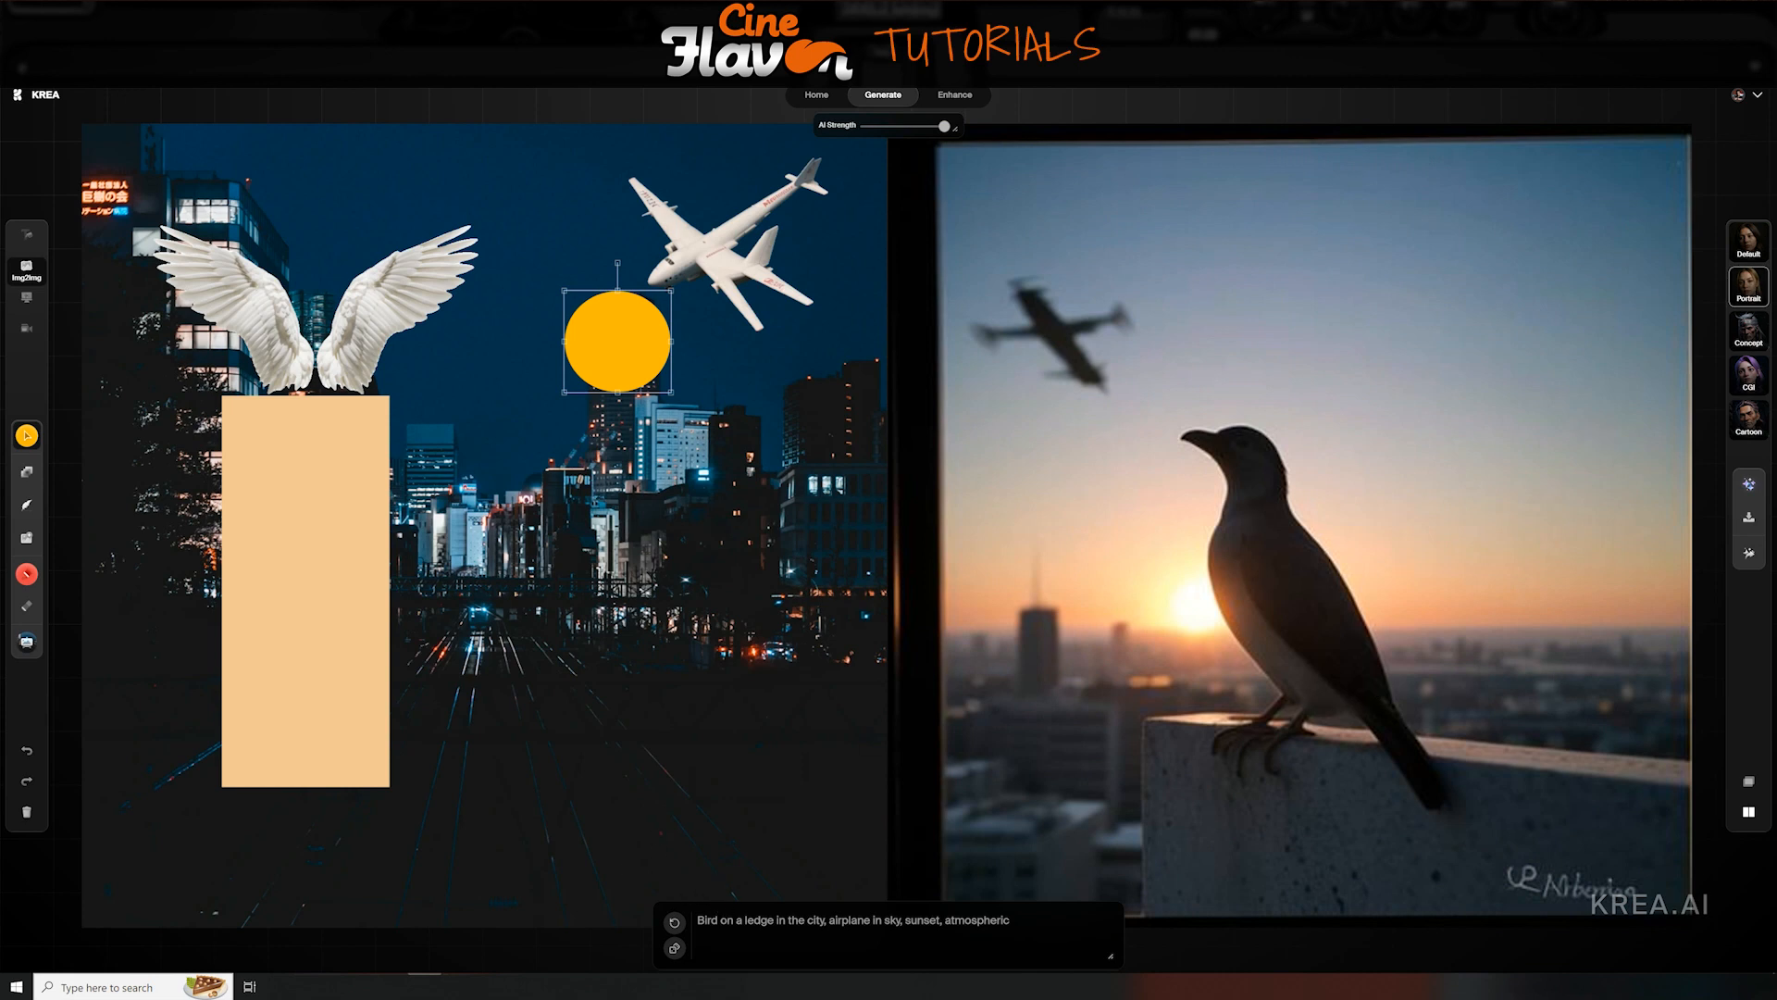
click(1749, 338)
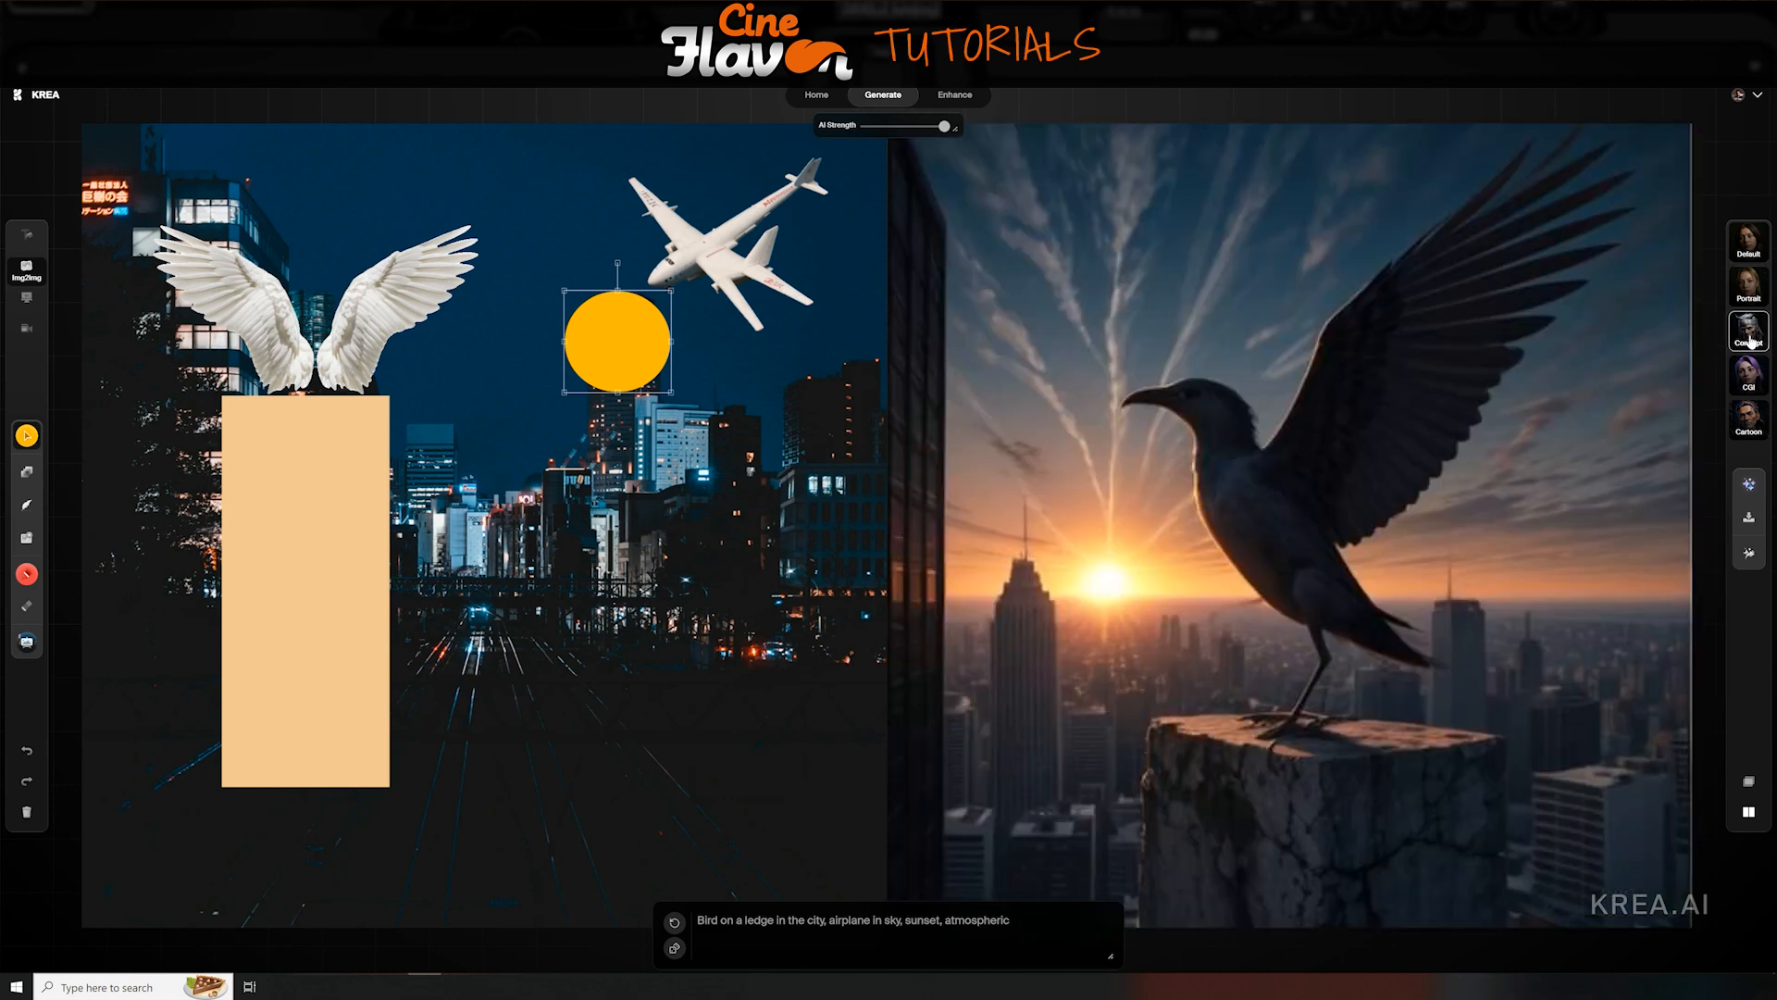
Insert "with a lightsaber" after "ledge" in the main prompt
click(770, 955)
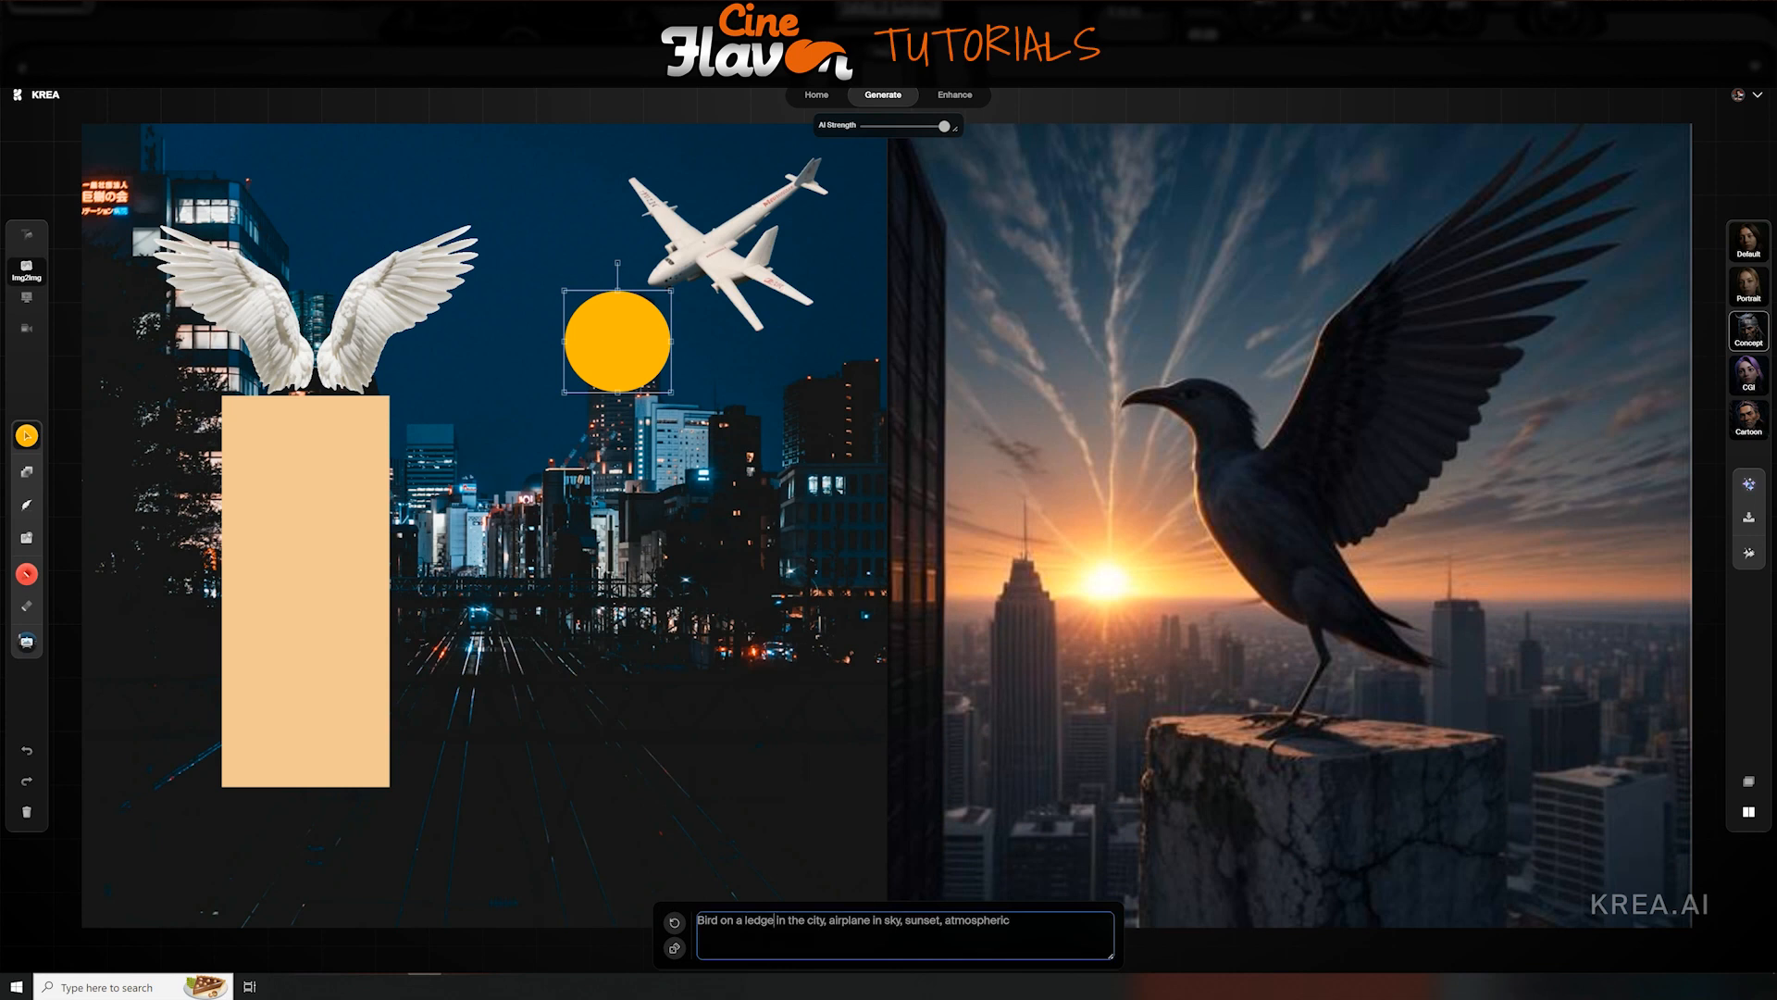
text(with)
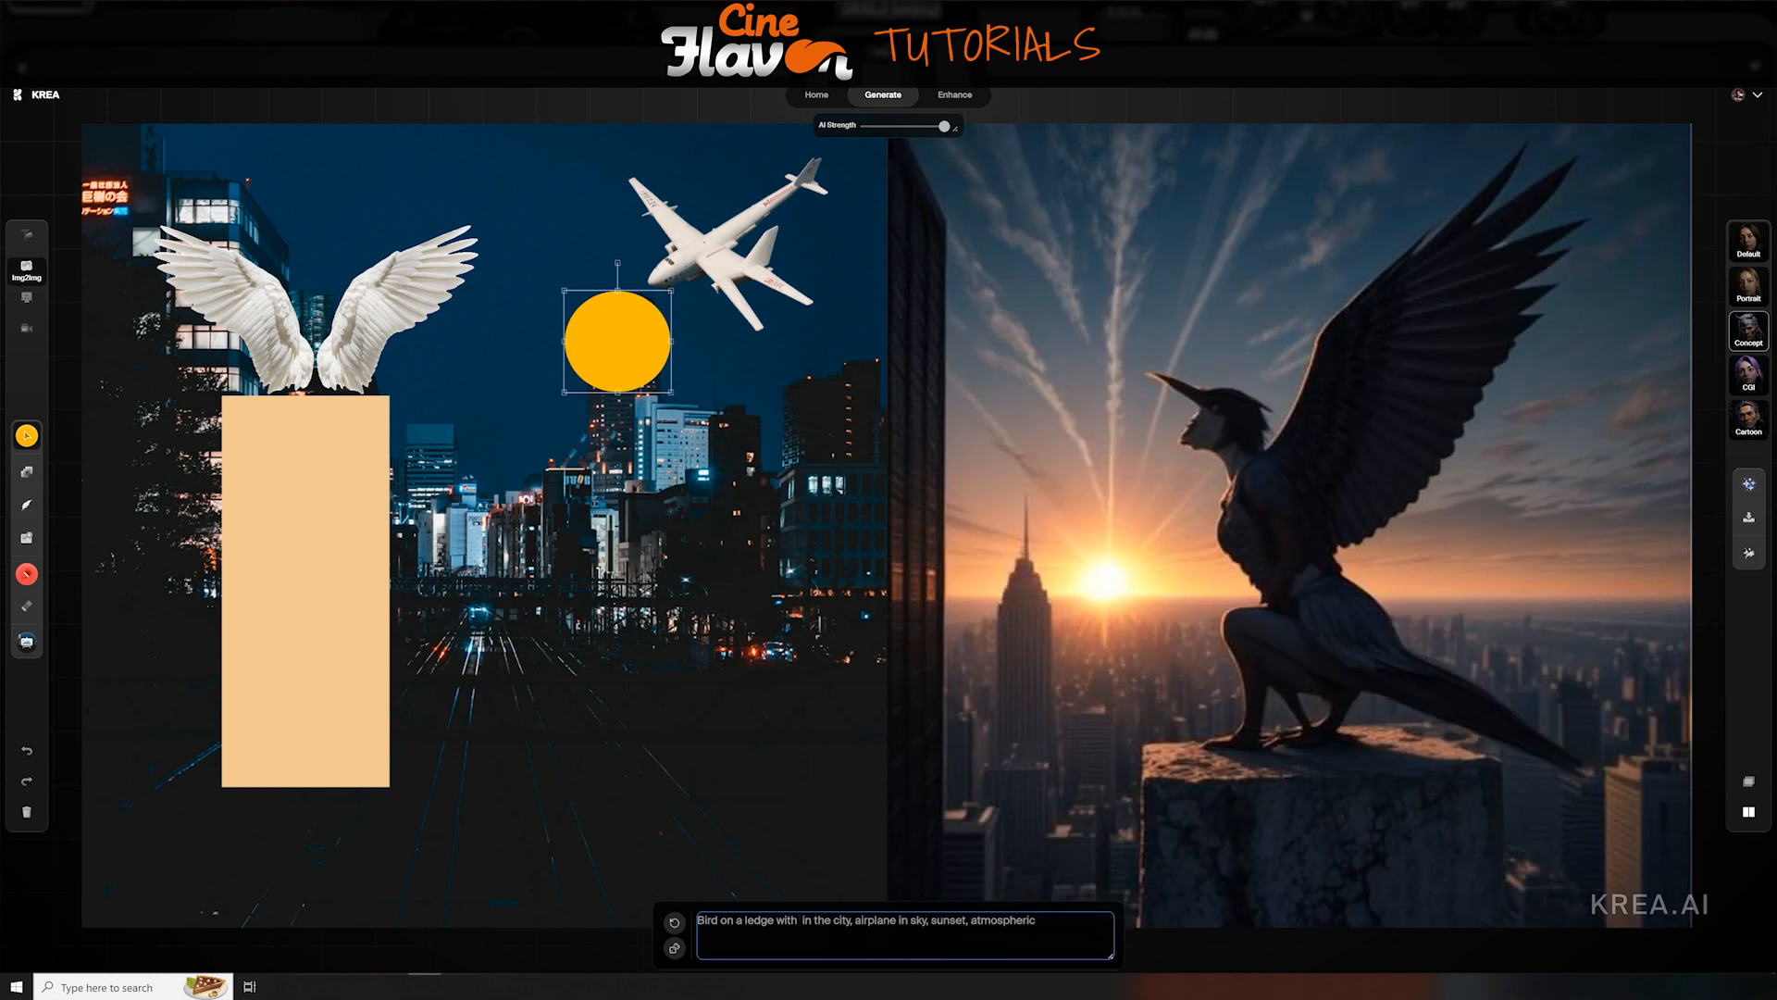
text( a lightsaber)
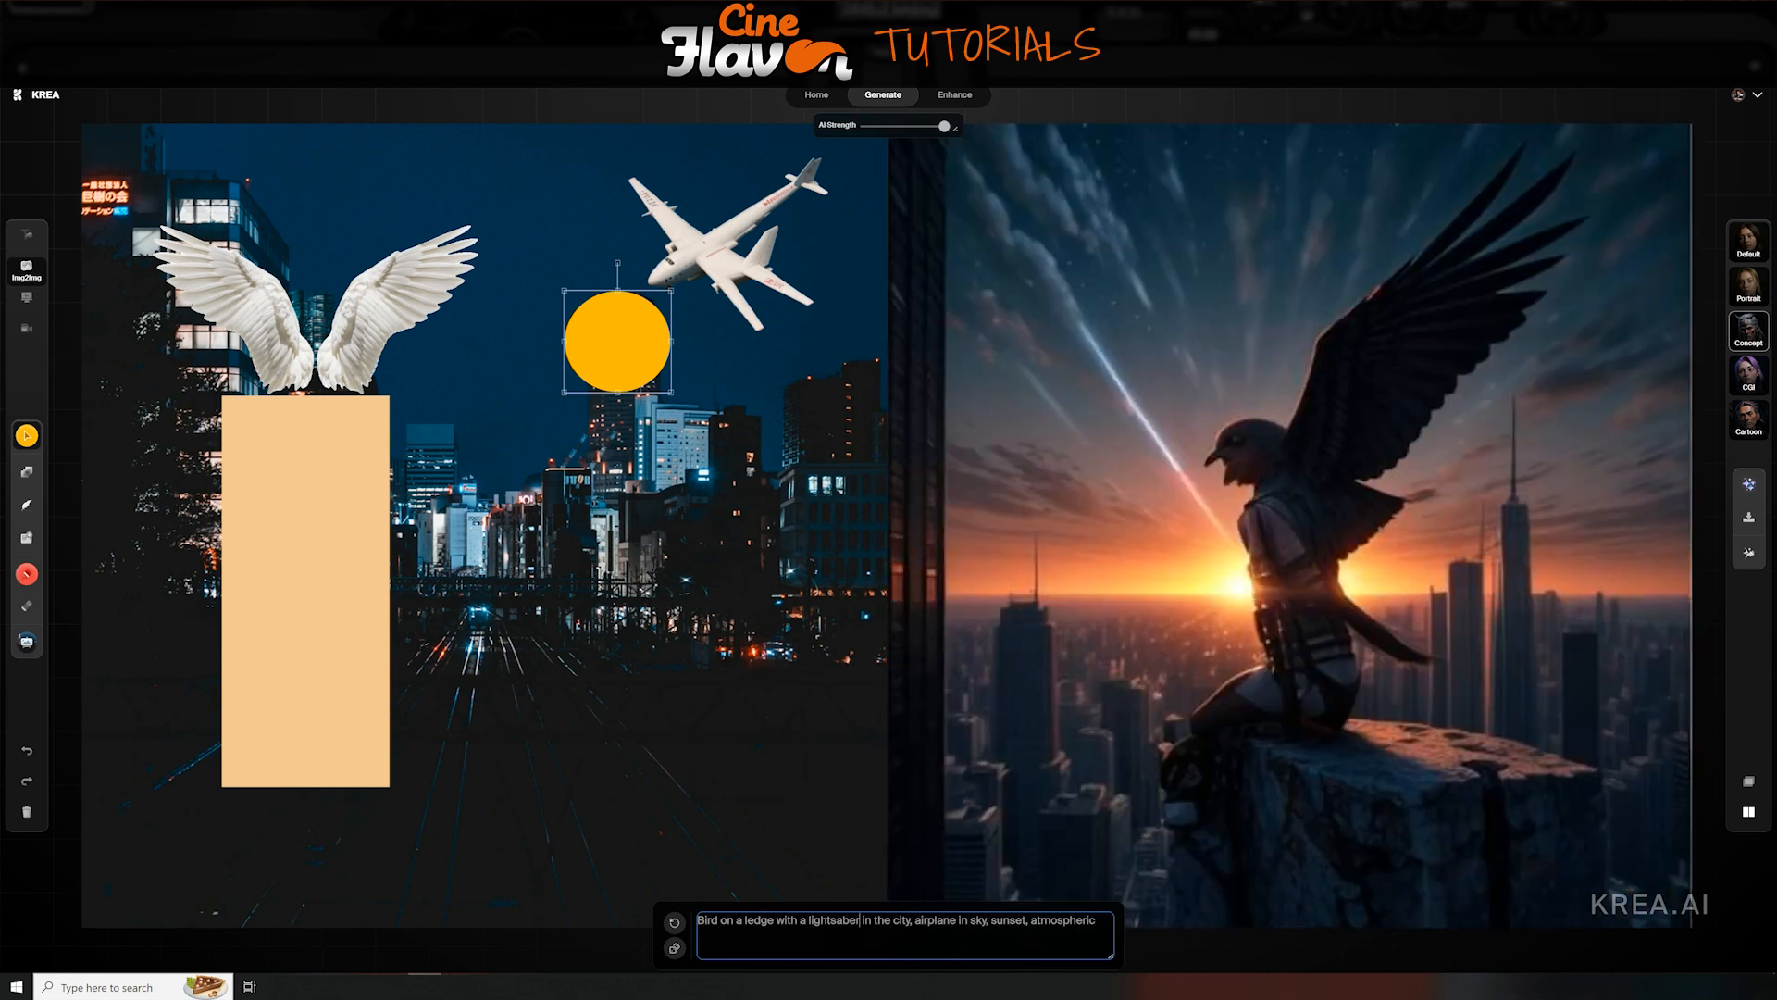
Lower the wings slightly over the tan rectangle's upper edge and shift the rectangle a little to the right
mouse_move(333, 354)
mouse_down()
mouse_move(357, 358)
mouse_move(340, 372)
mouse_up()
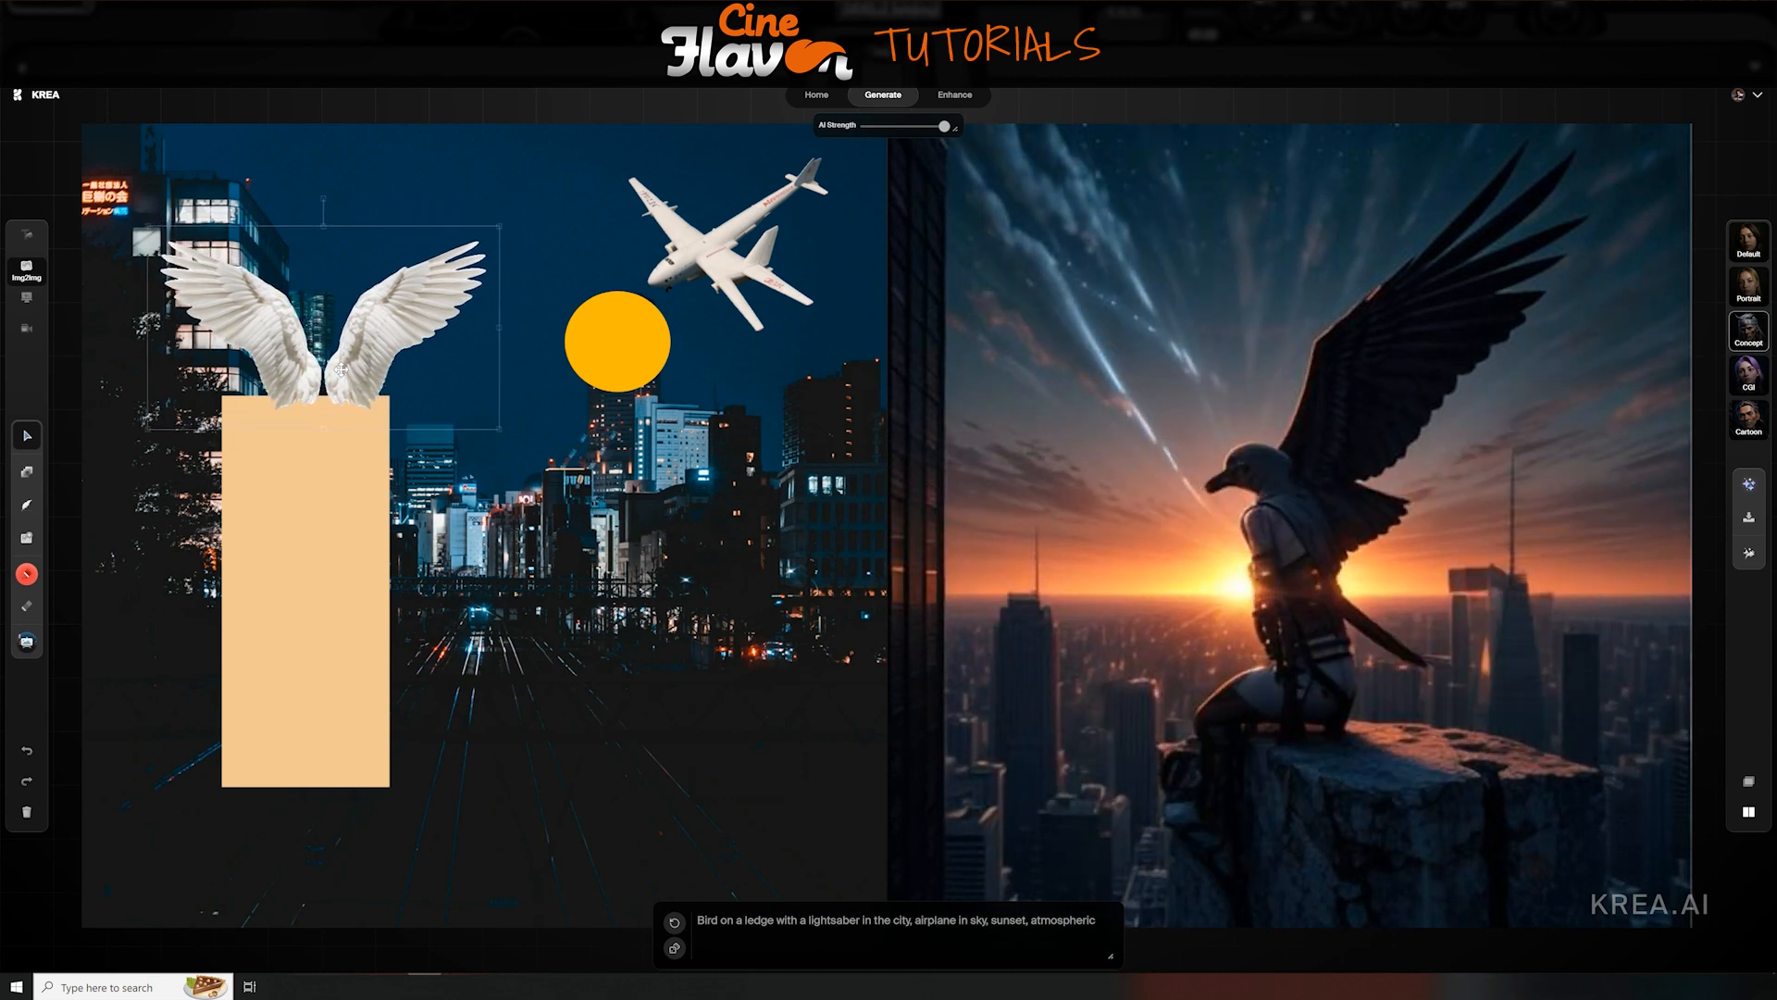
drag(342, 524, 365, 524)
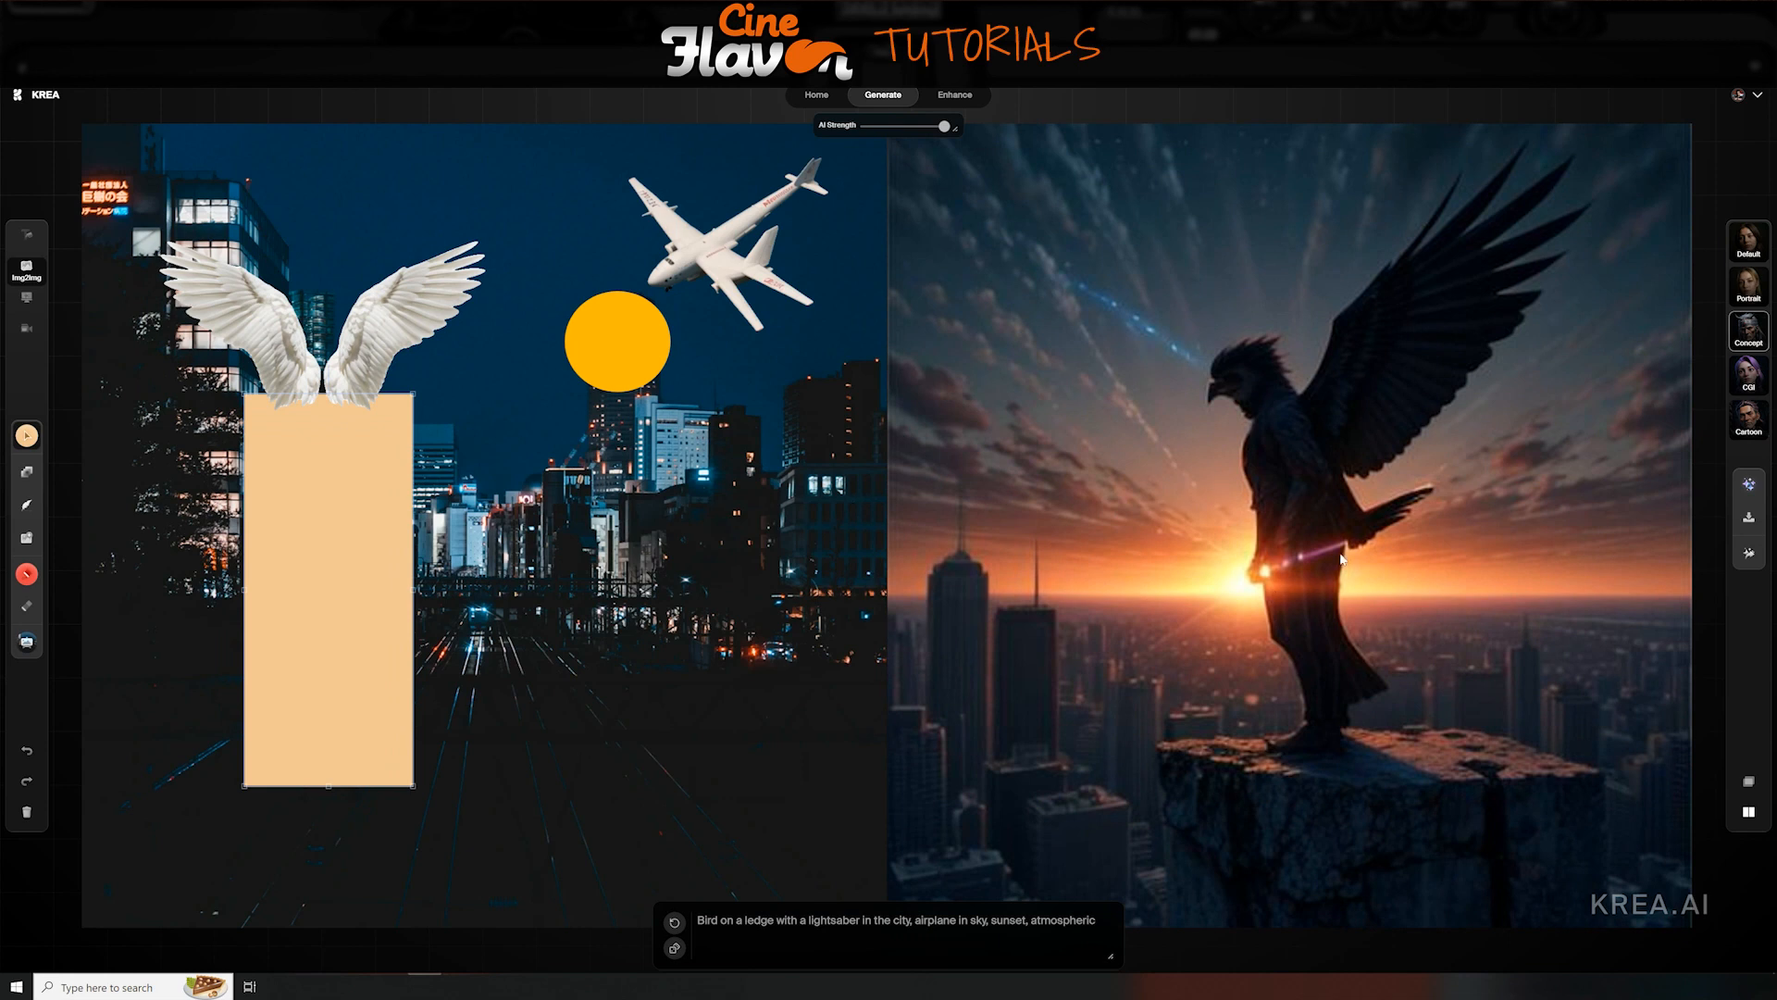
Try the CGI and Cartoon styles, reposition the wings on top of the tan rectangle, and set the style to Portrait
click(1748, 375)
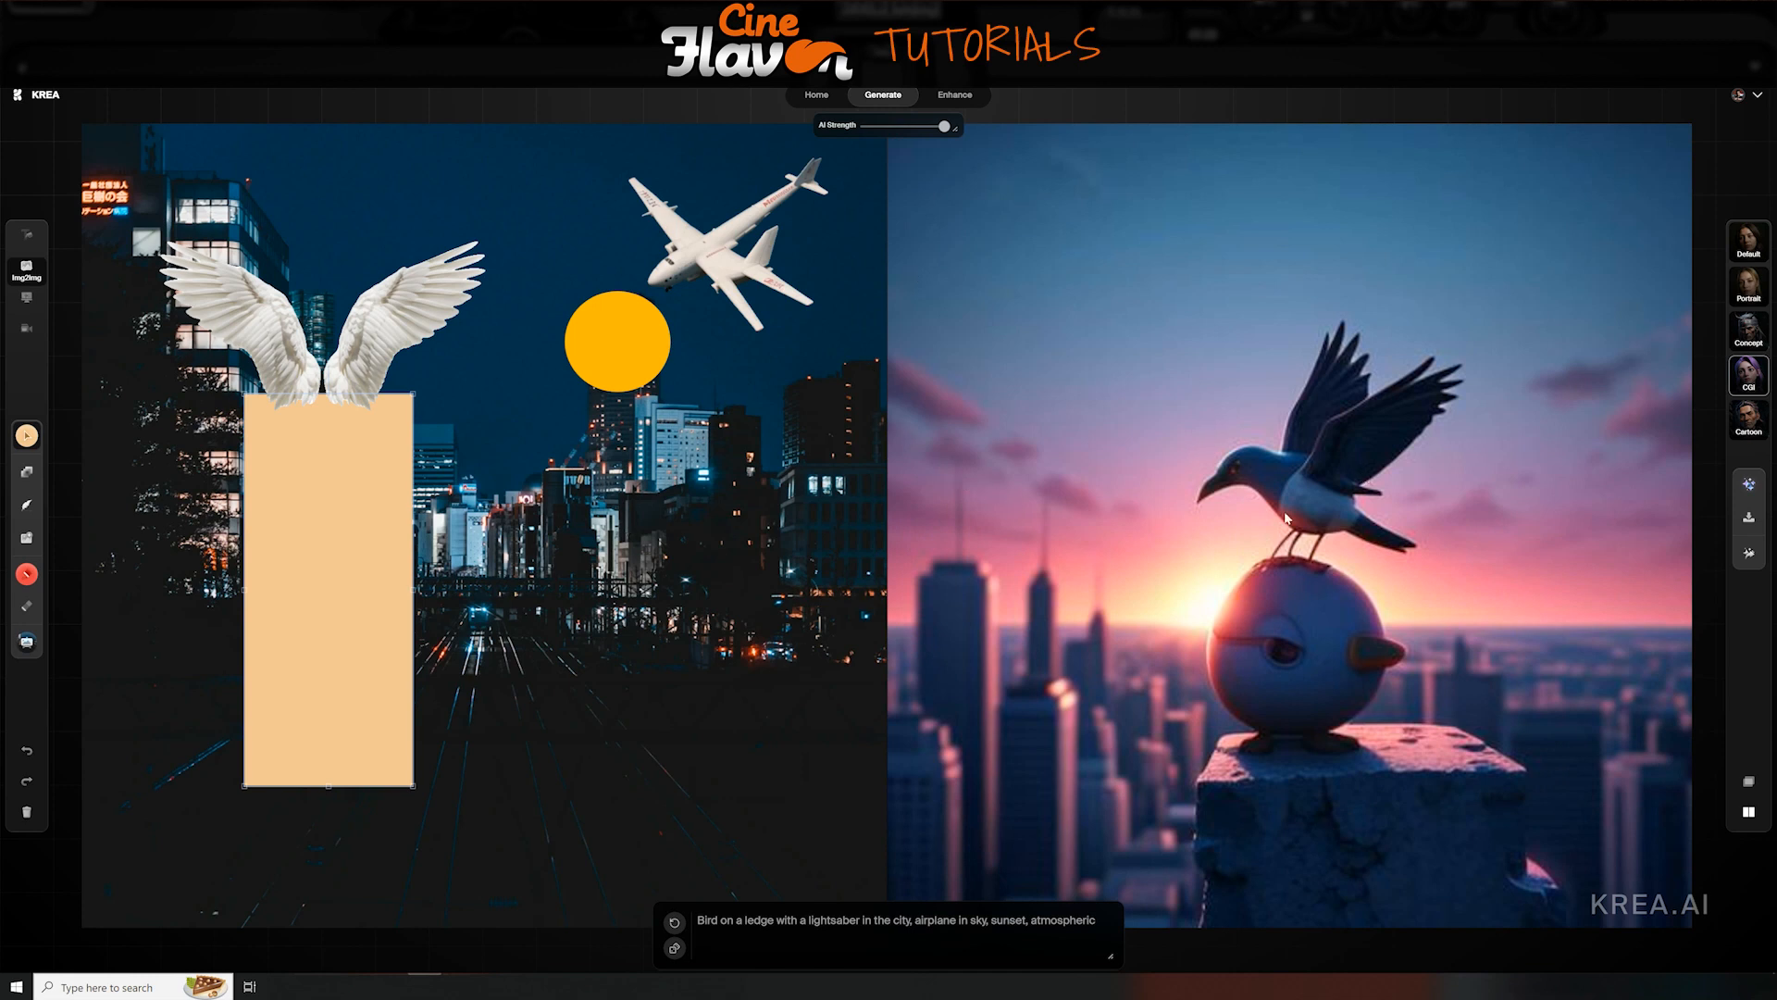
click(1749, 419)
drag(388, 333, 423, 317)
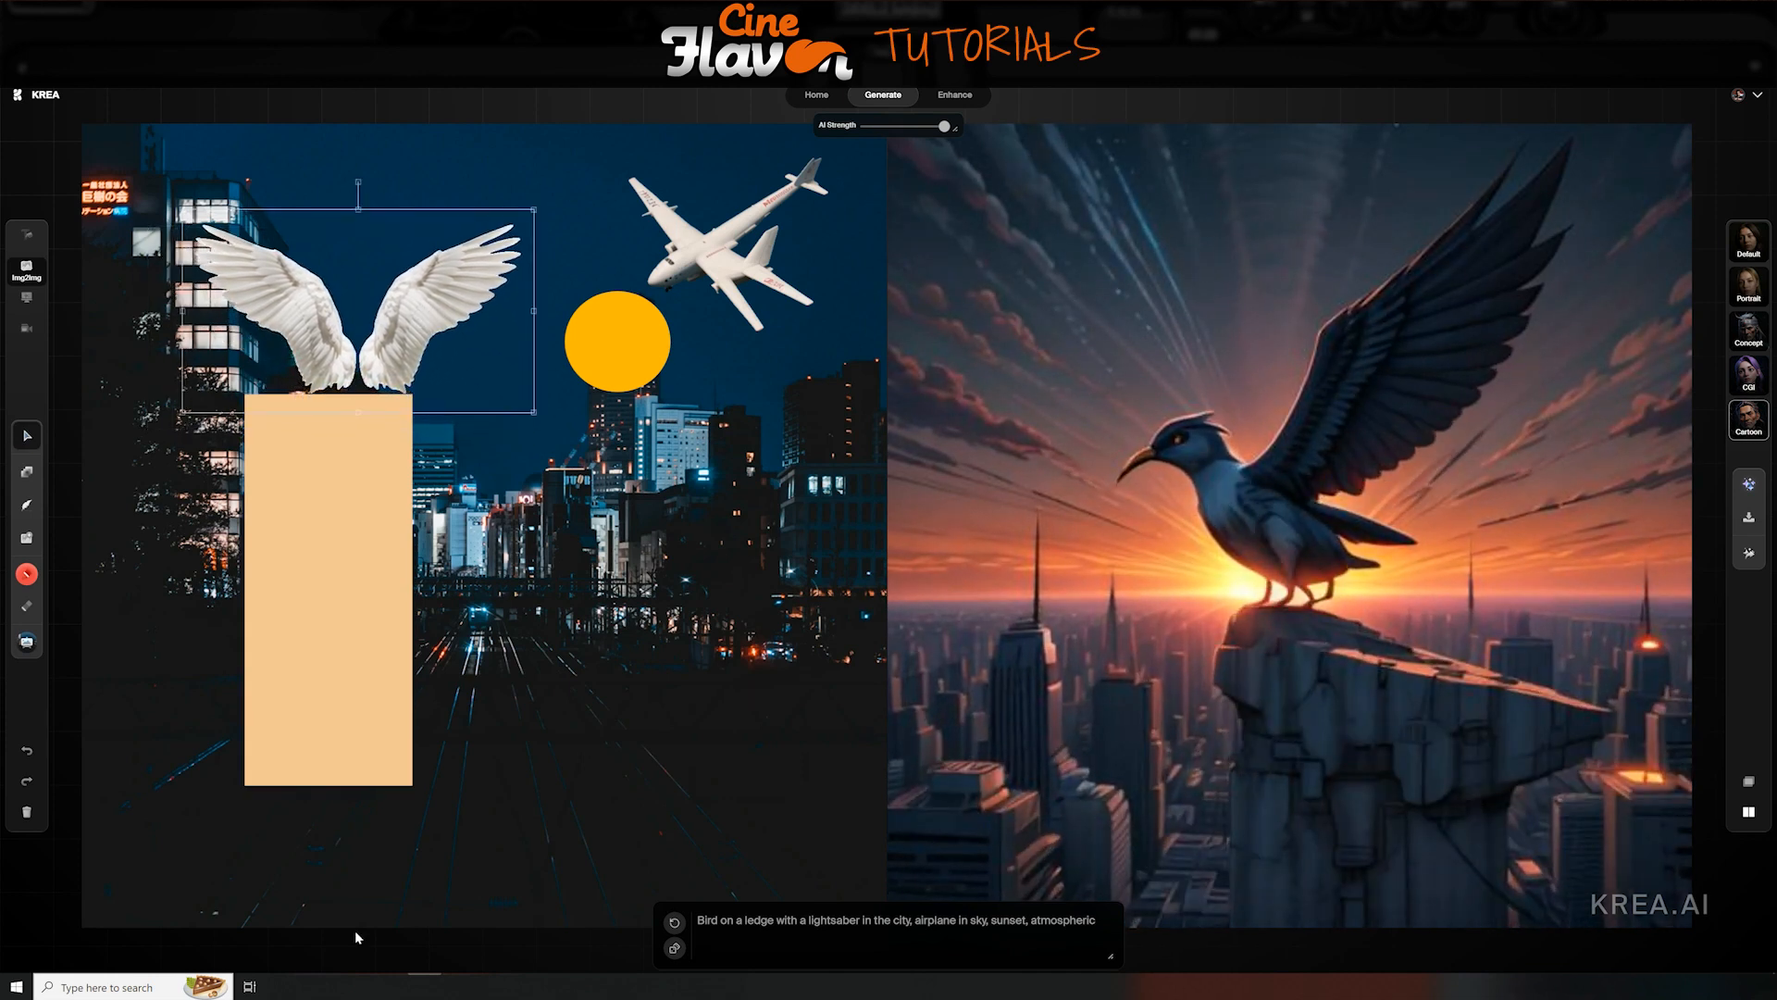
click(1750, 296)
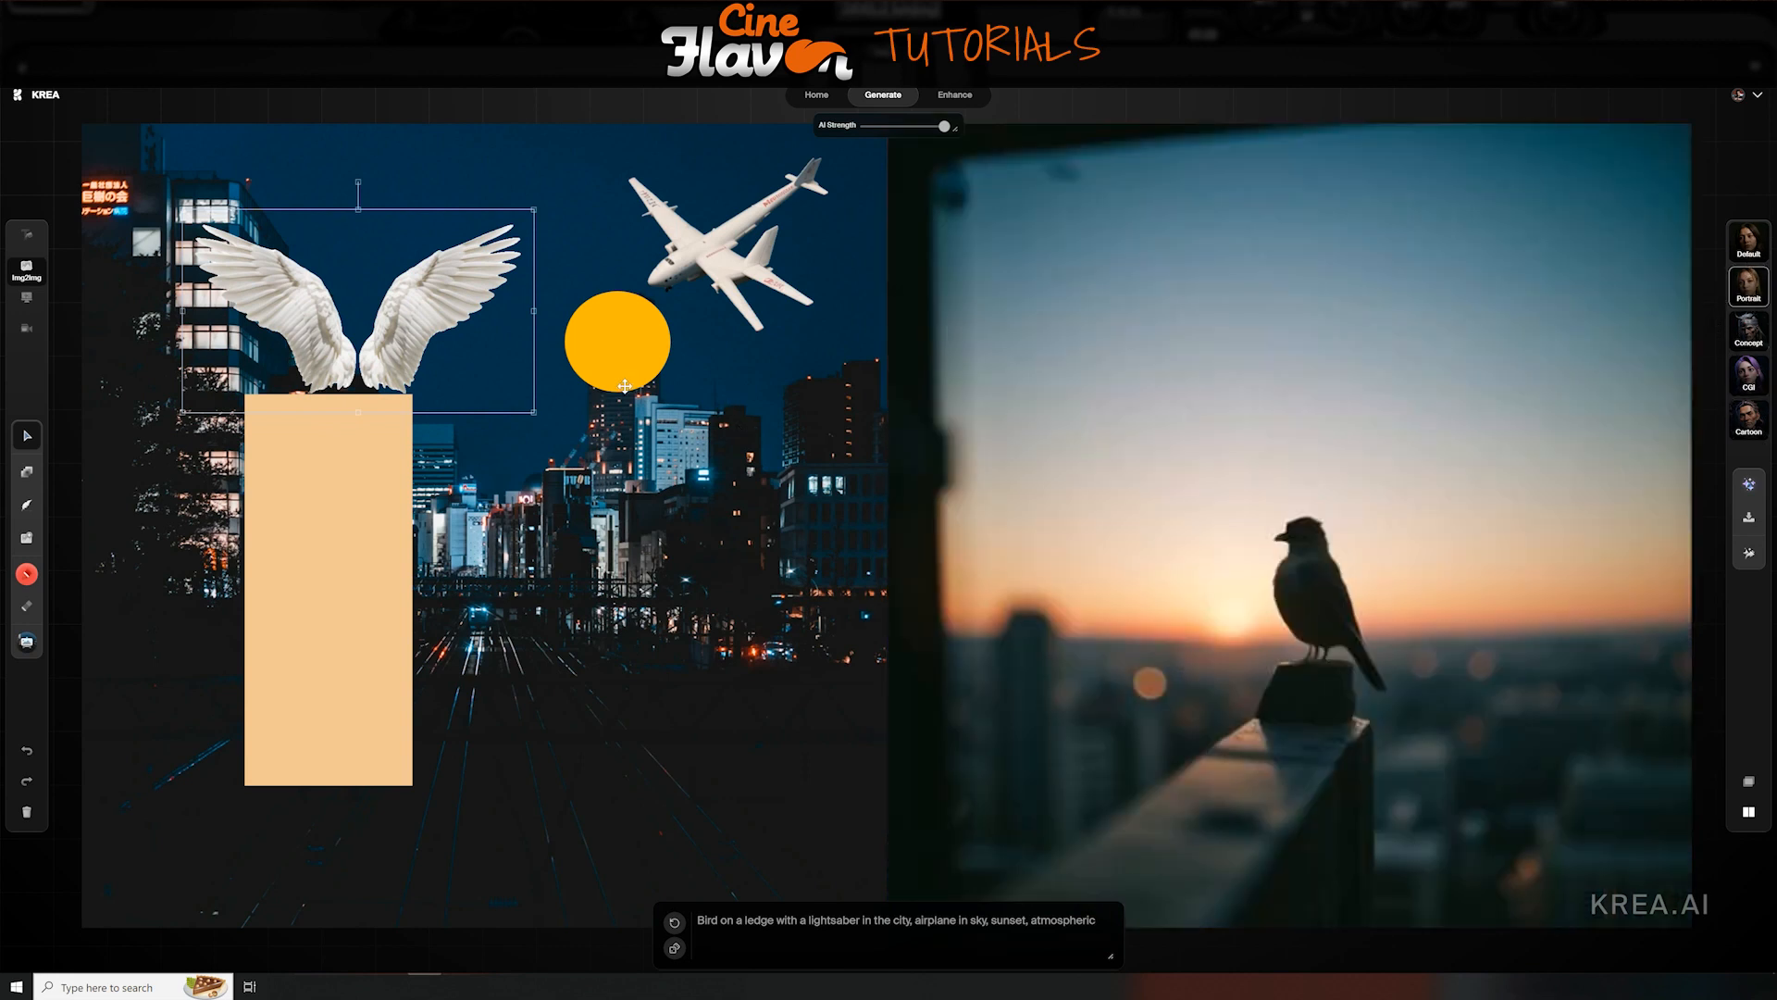
Scale down the airplane and place it in the sky just above the orange circle
click(638, 339)
click(744, 254)
drag(860, 379, 779, 296)
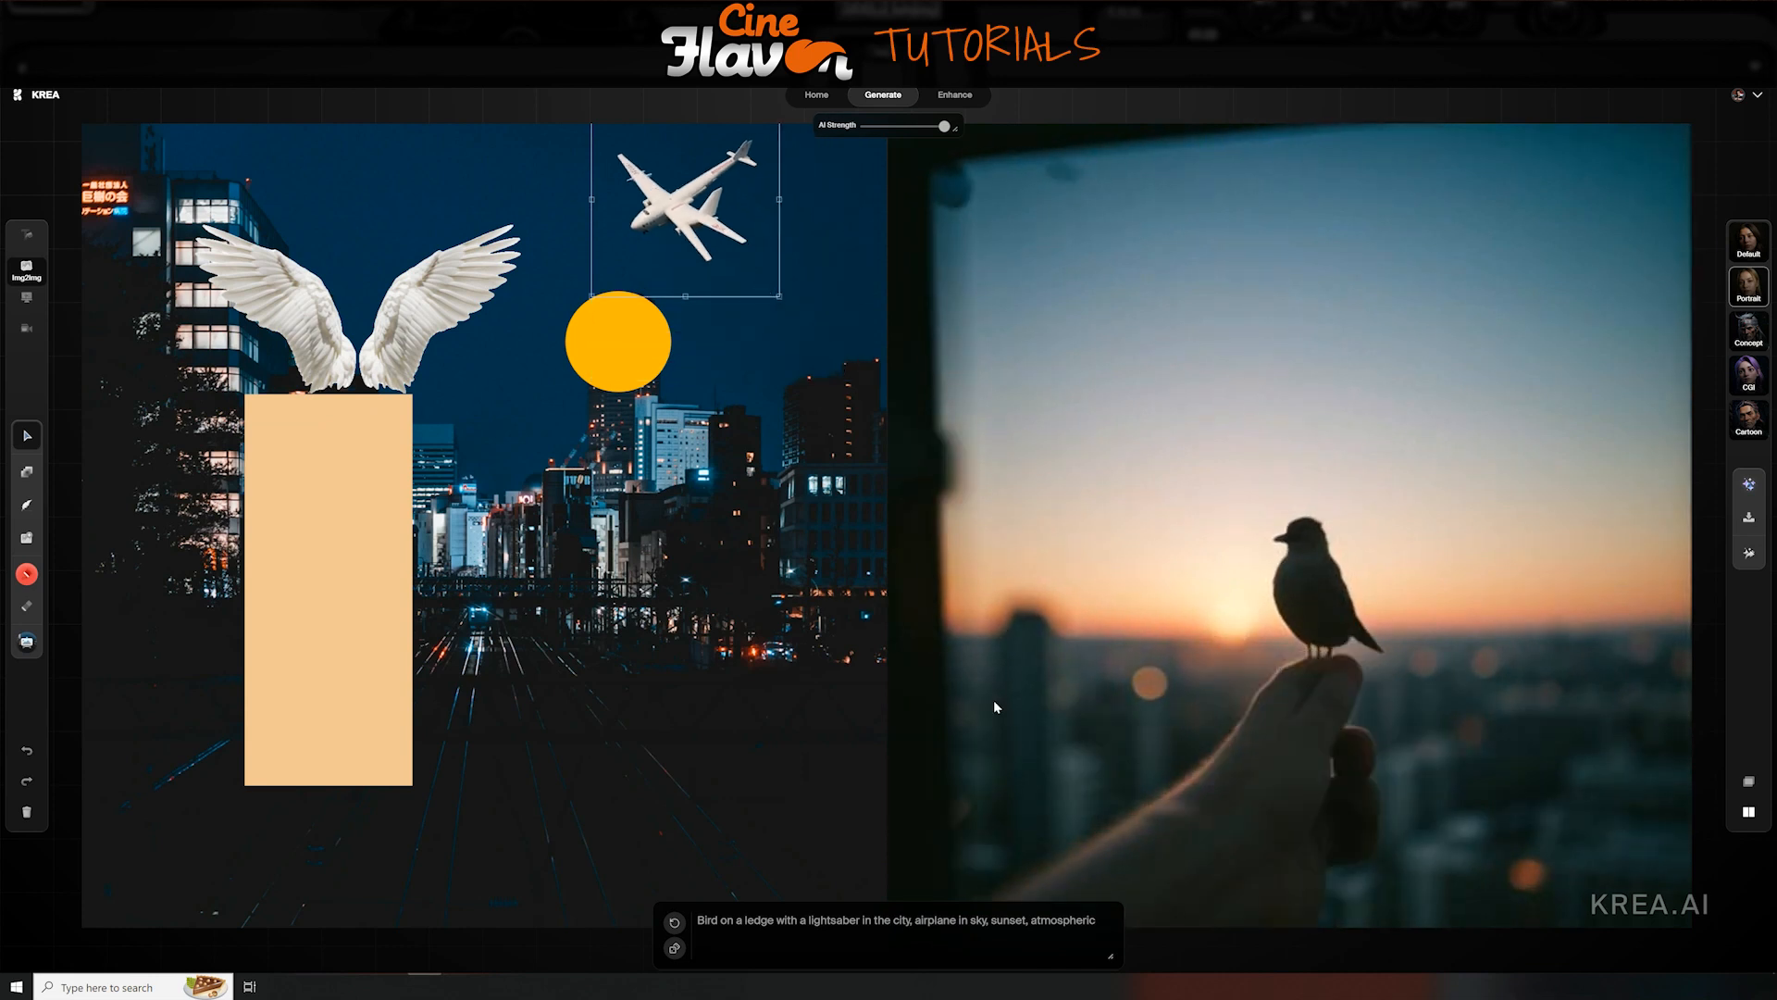
mouse_move(688, 217)
mouse_down()
mouse_move(658, 228)
mouse_move(645, 212)
mouse_move(657, 222)
mouse_up()
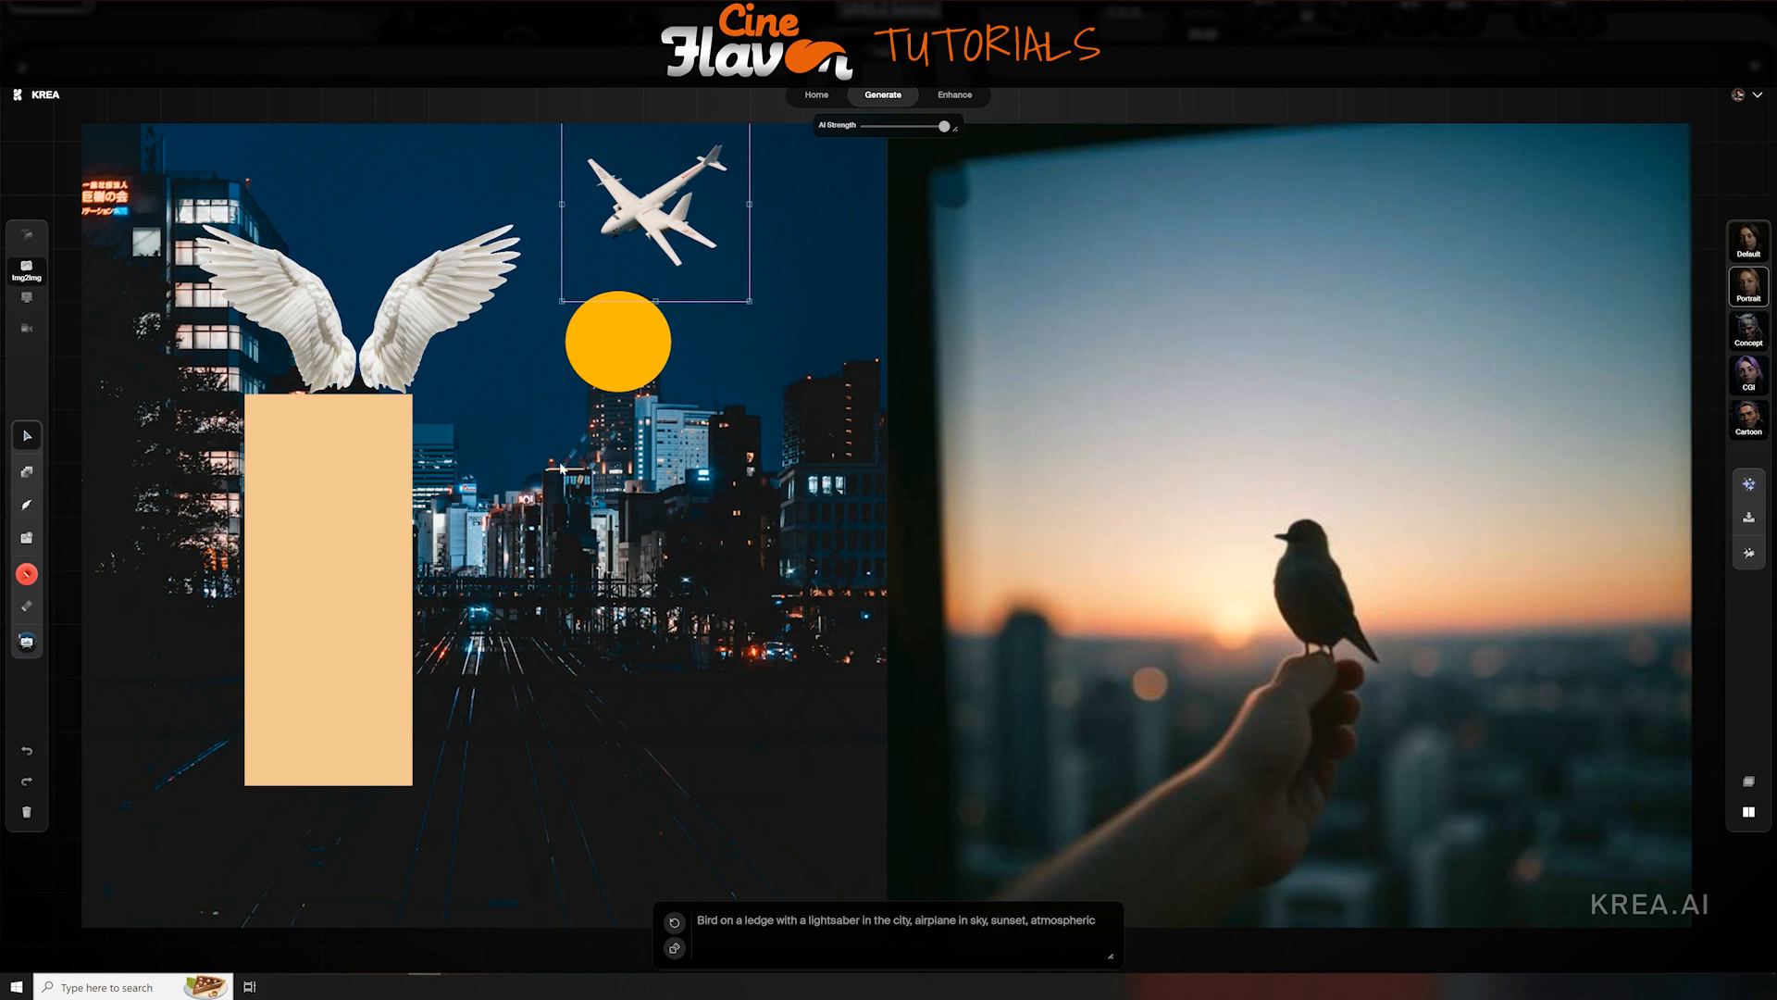
Refine the generated bird image in place and send it to the Enhance workspace
click(1751, 488)
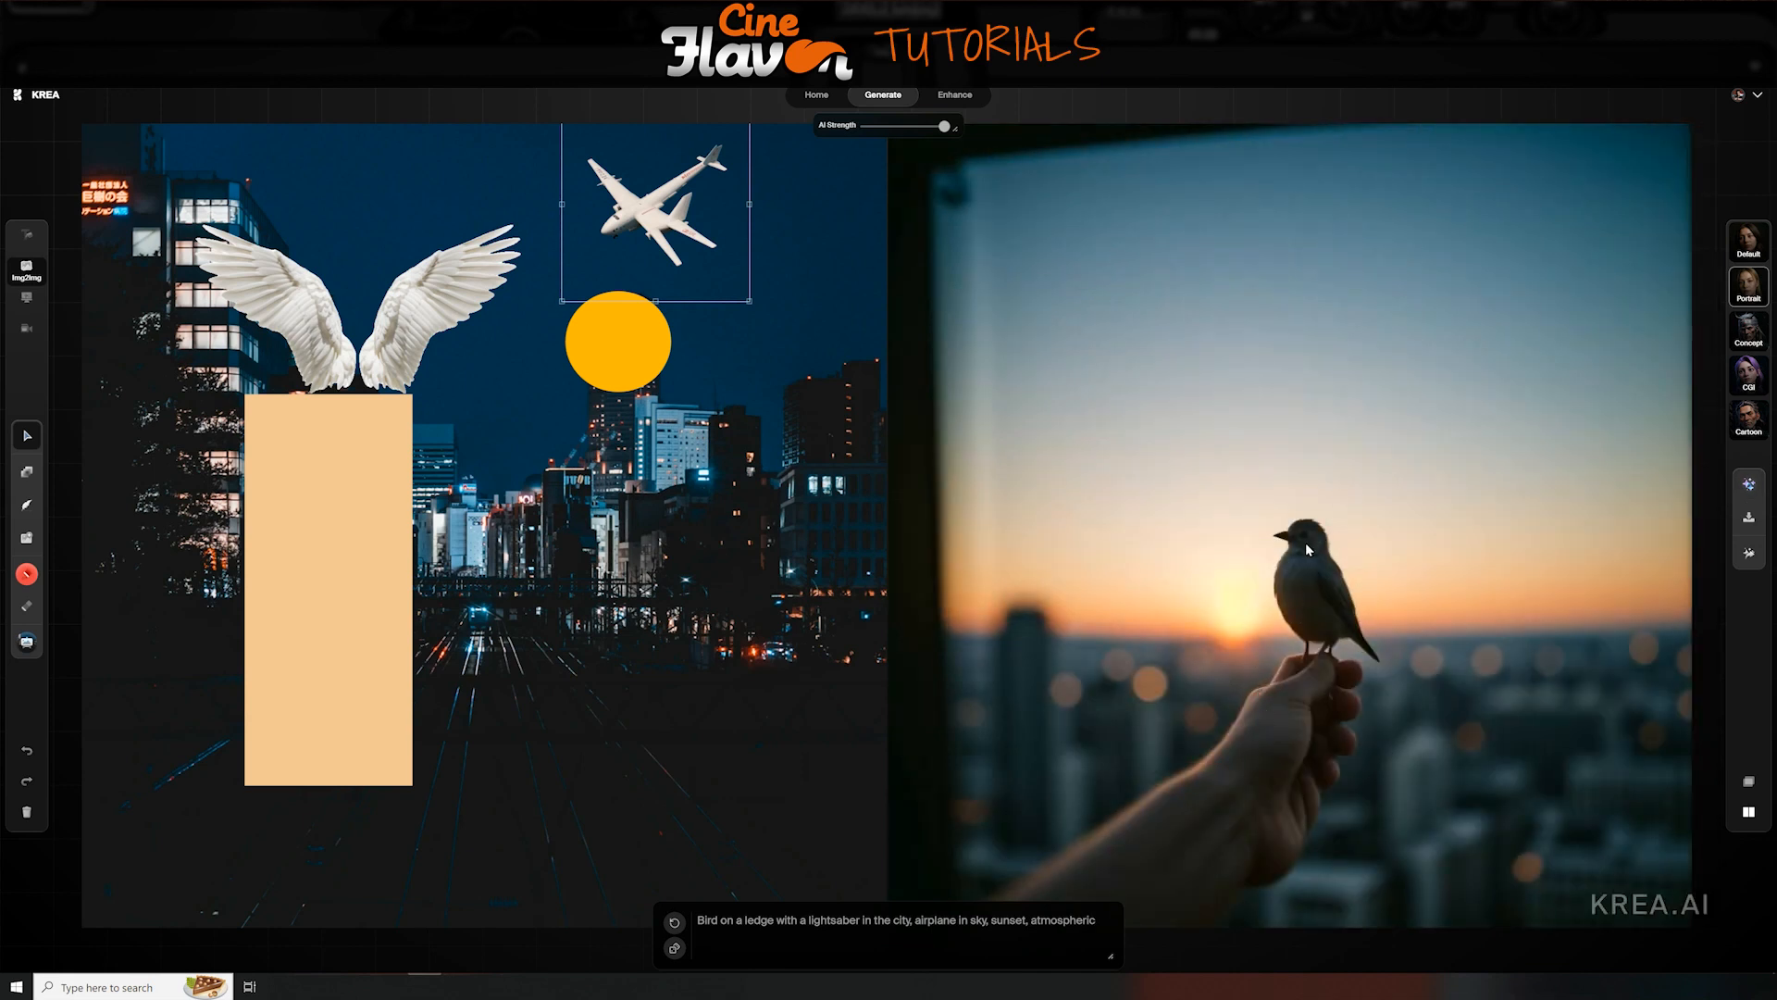
click(1748, 558)
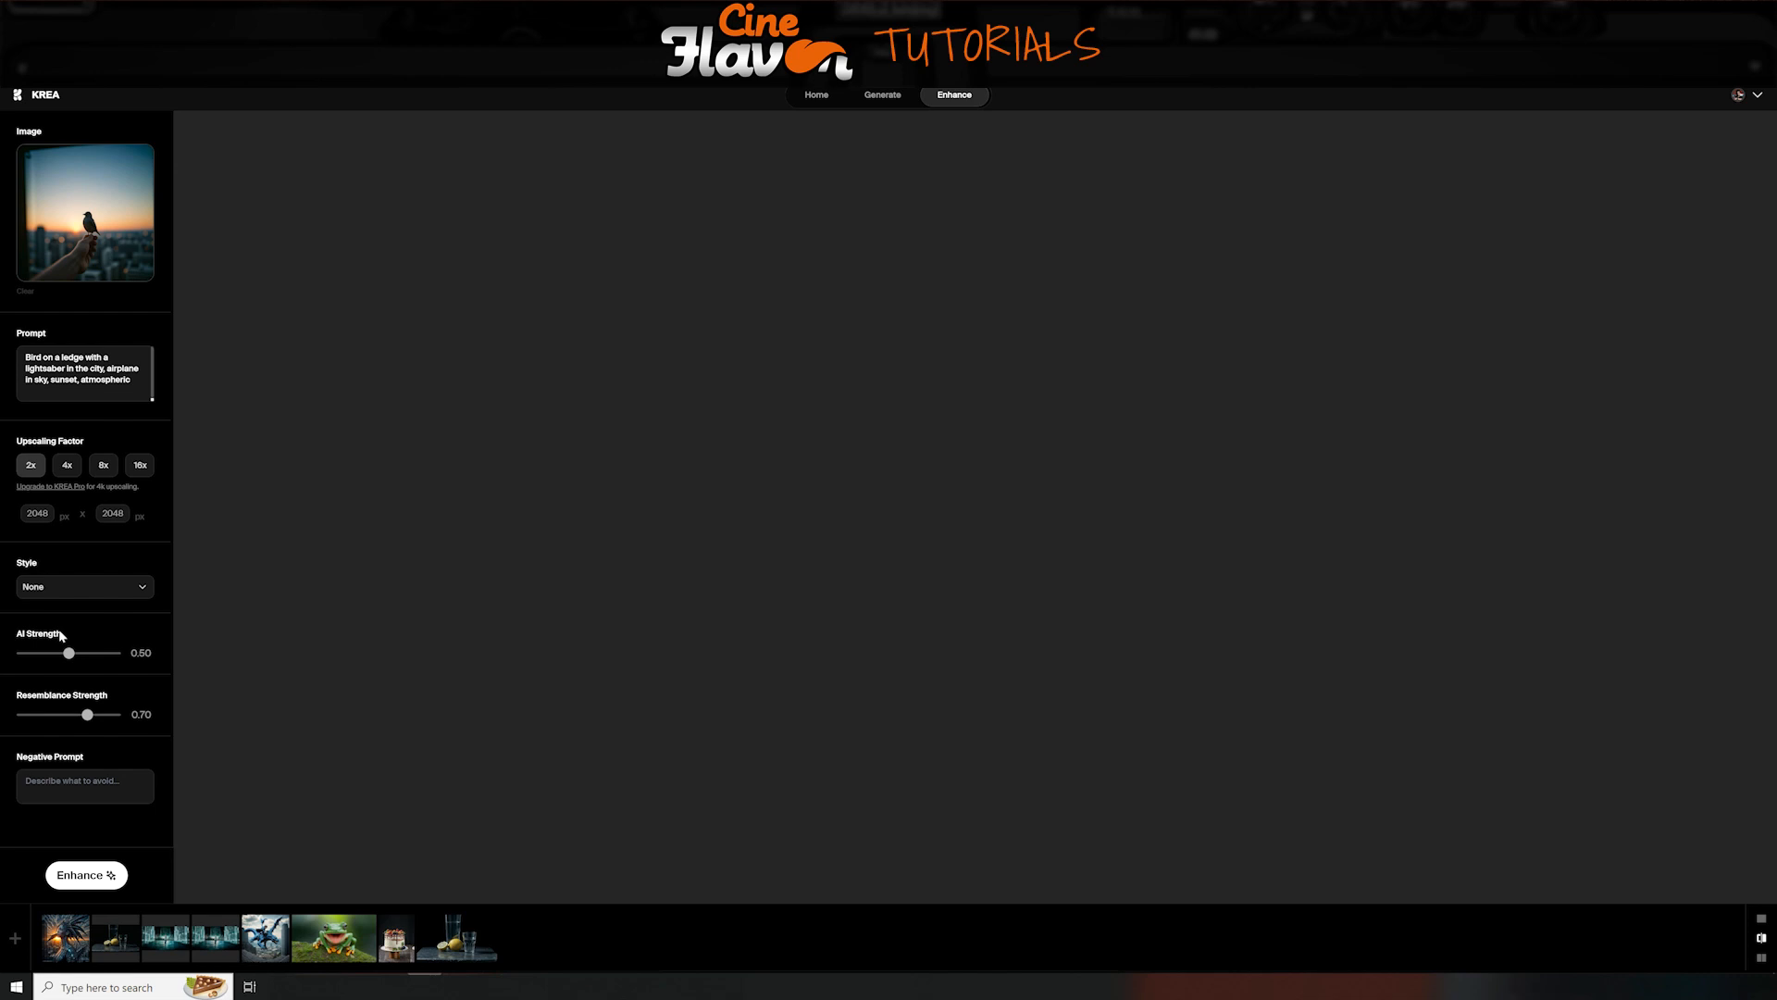
click(94, 800)
text(h)
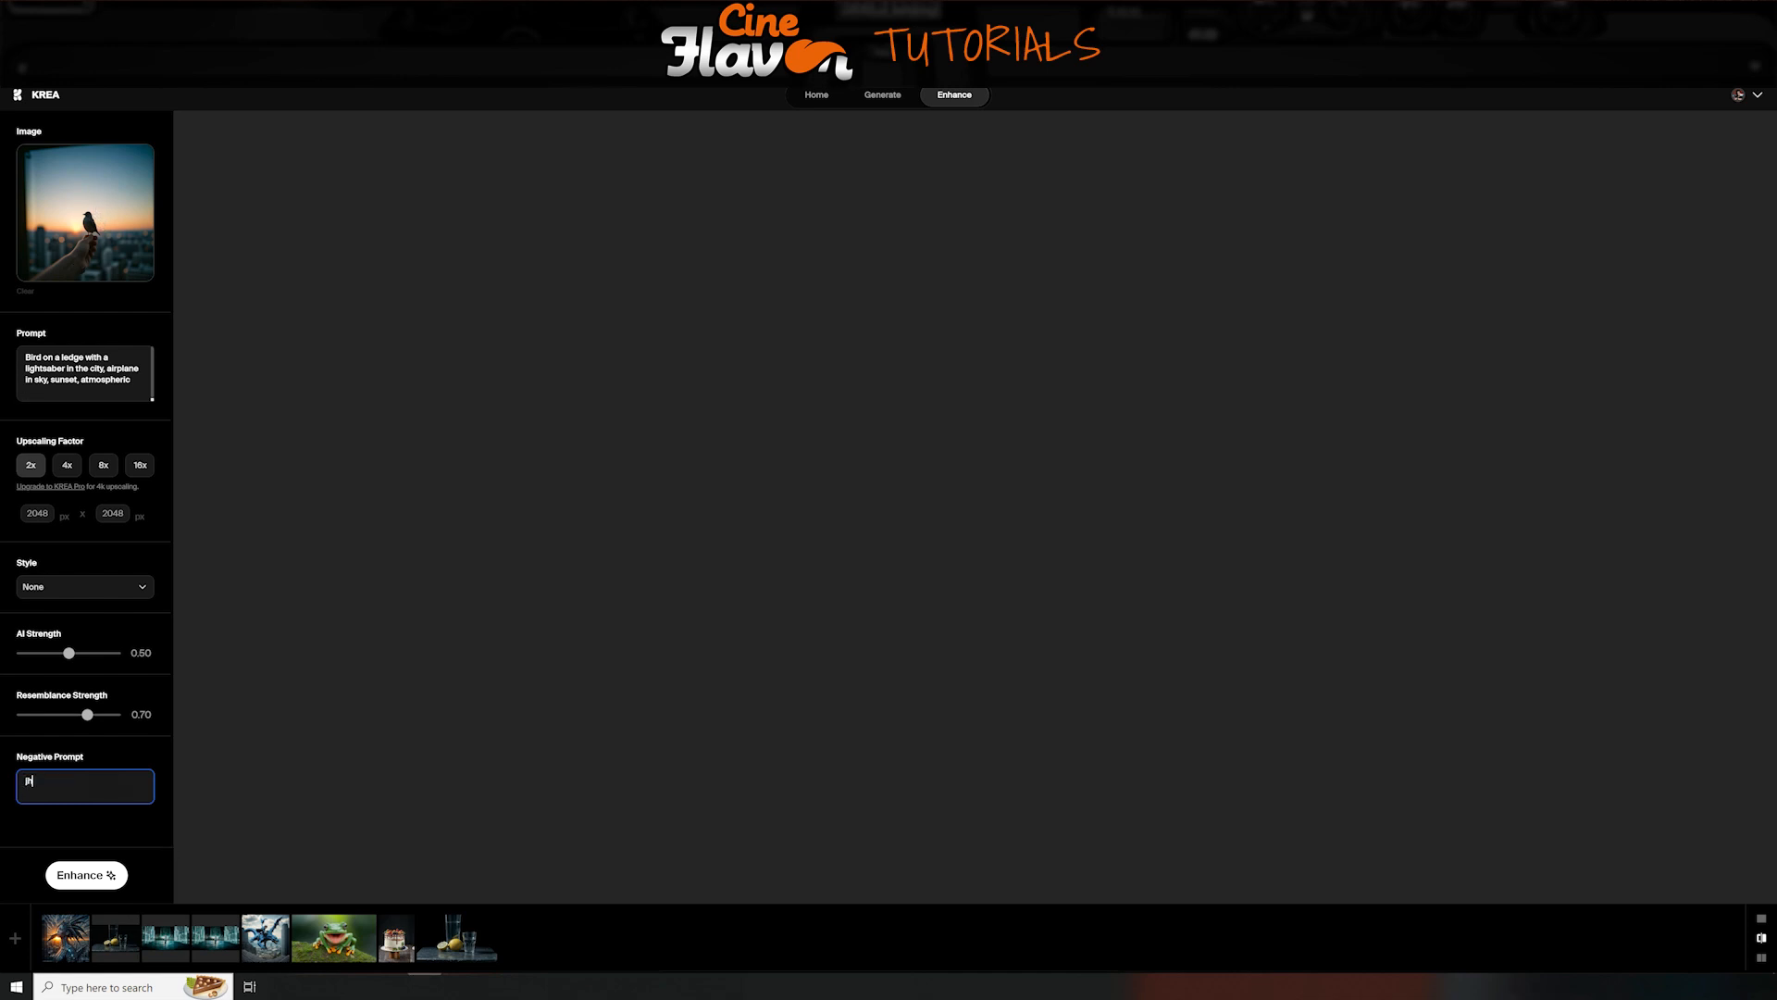
text(and)
key(ctrl+a)
key(BackSpace)
Enhance the bird image with AI Strength at 0.50 and the 2x upscaling factor
mouse_move(68, 653)
mouse_down()
mouse_move(104, 659)
mouse_move(69, 658)
mouse_up()
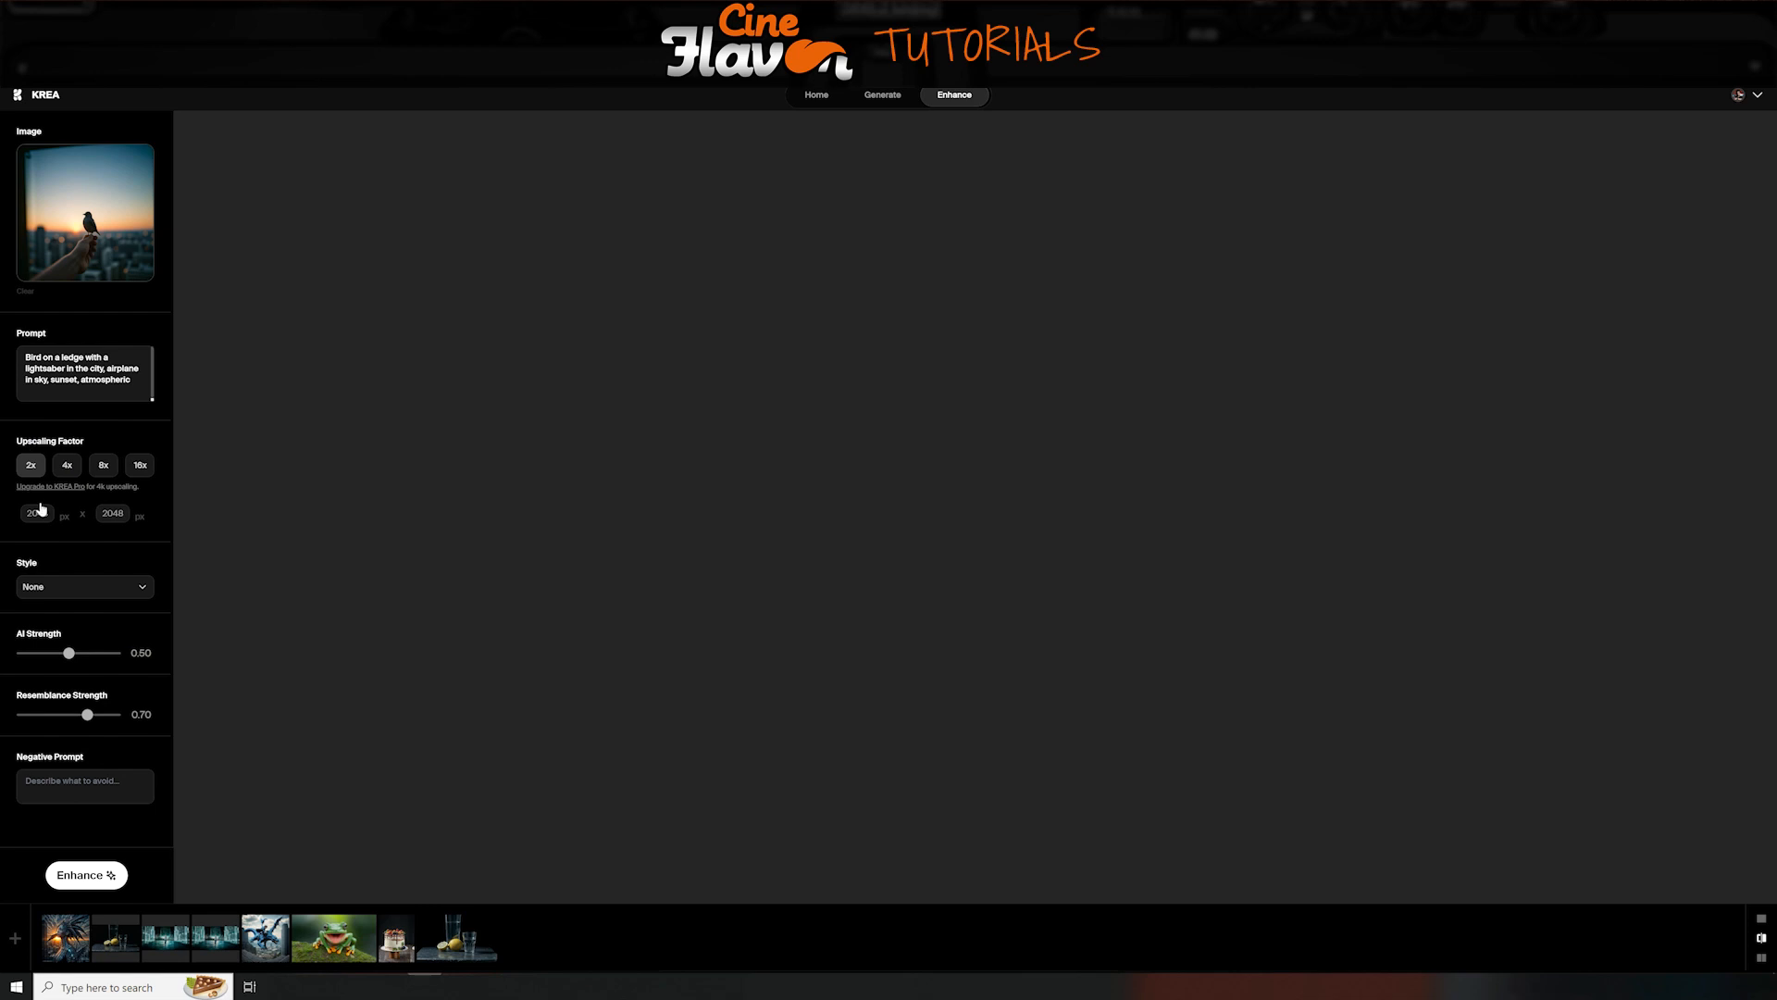
click(89, 875)
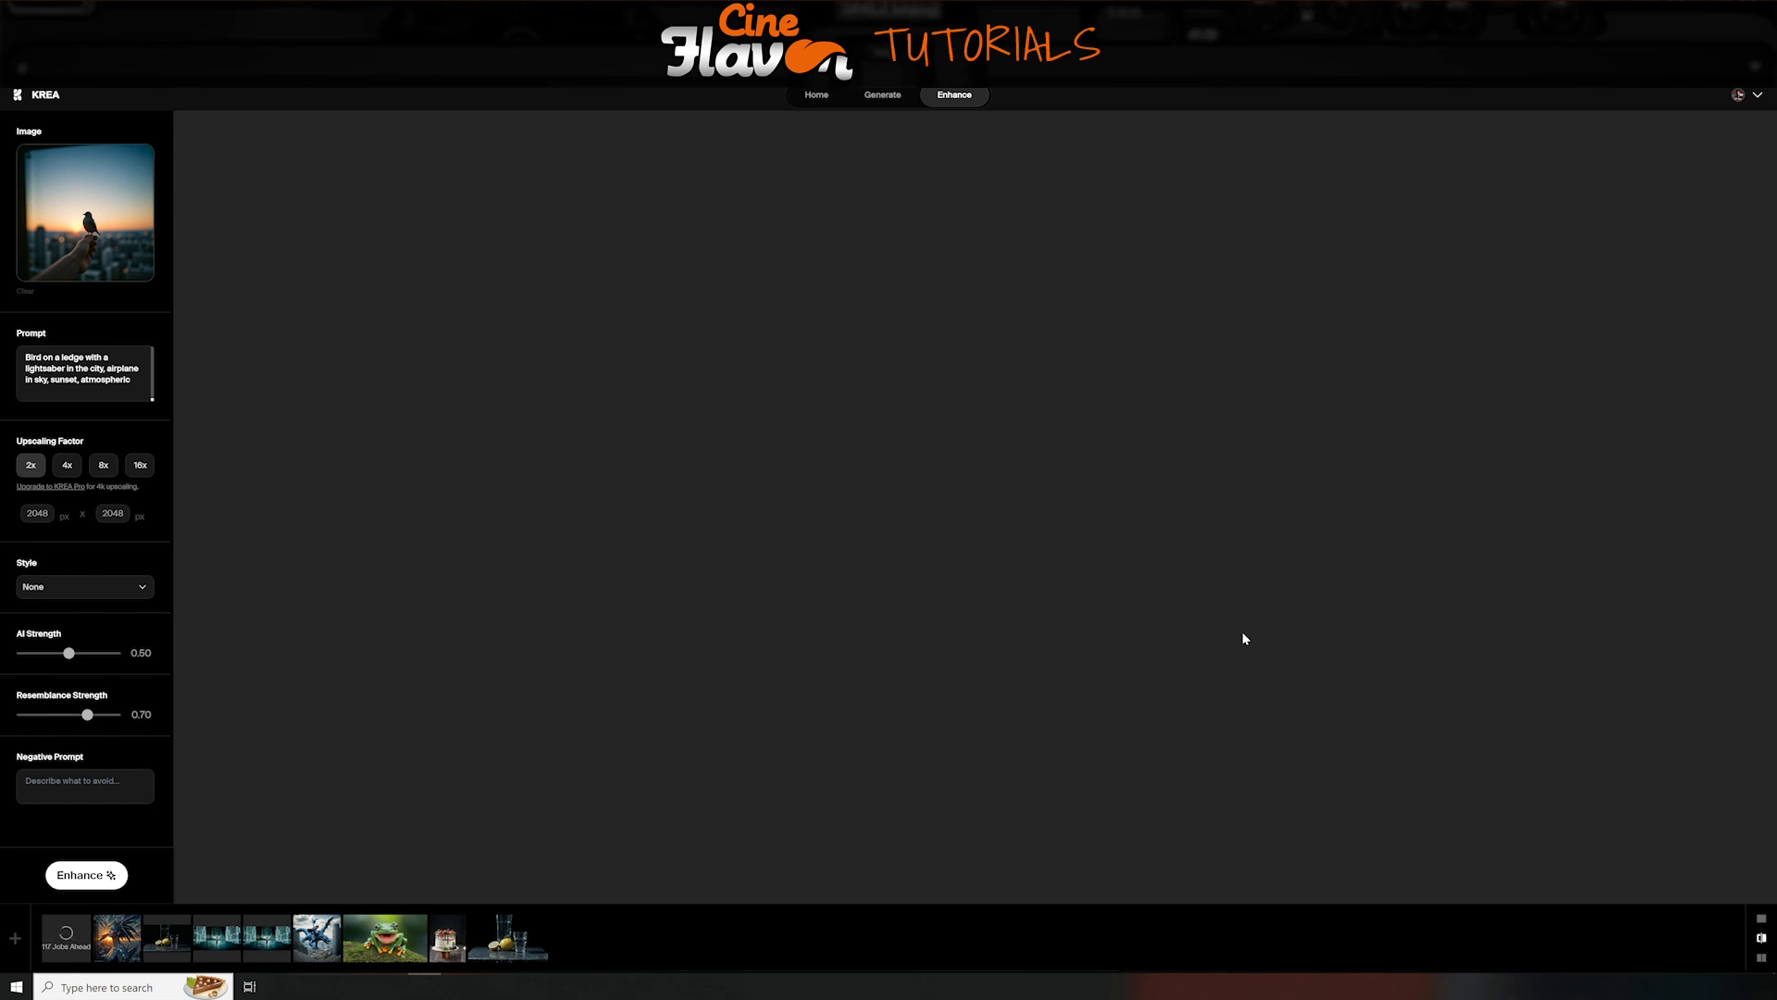
Examine the available enhancement styles and leave the style set to None
click(1745, 857)
click(99, 589)
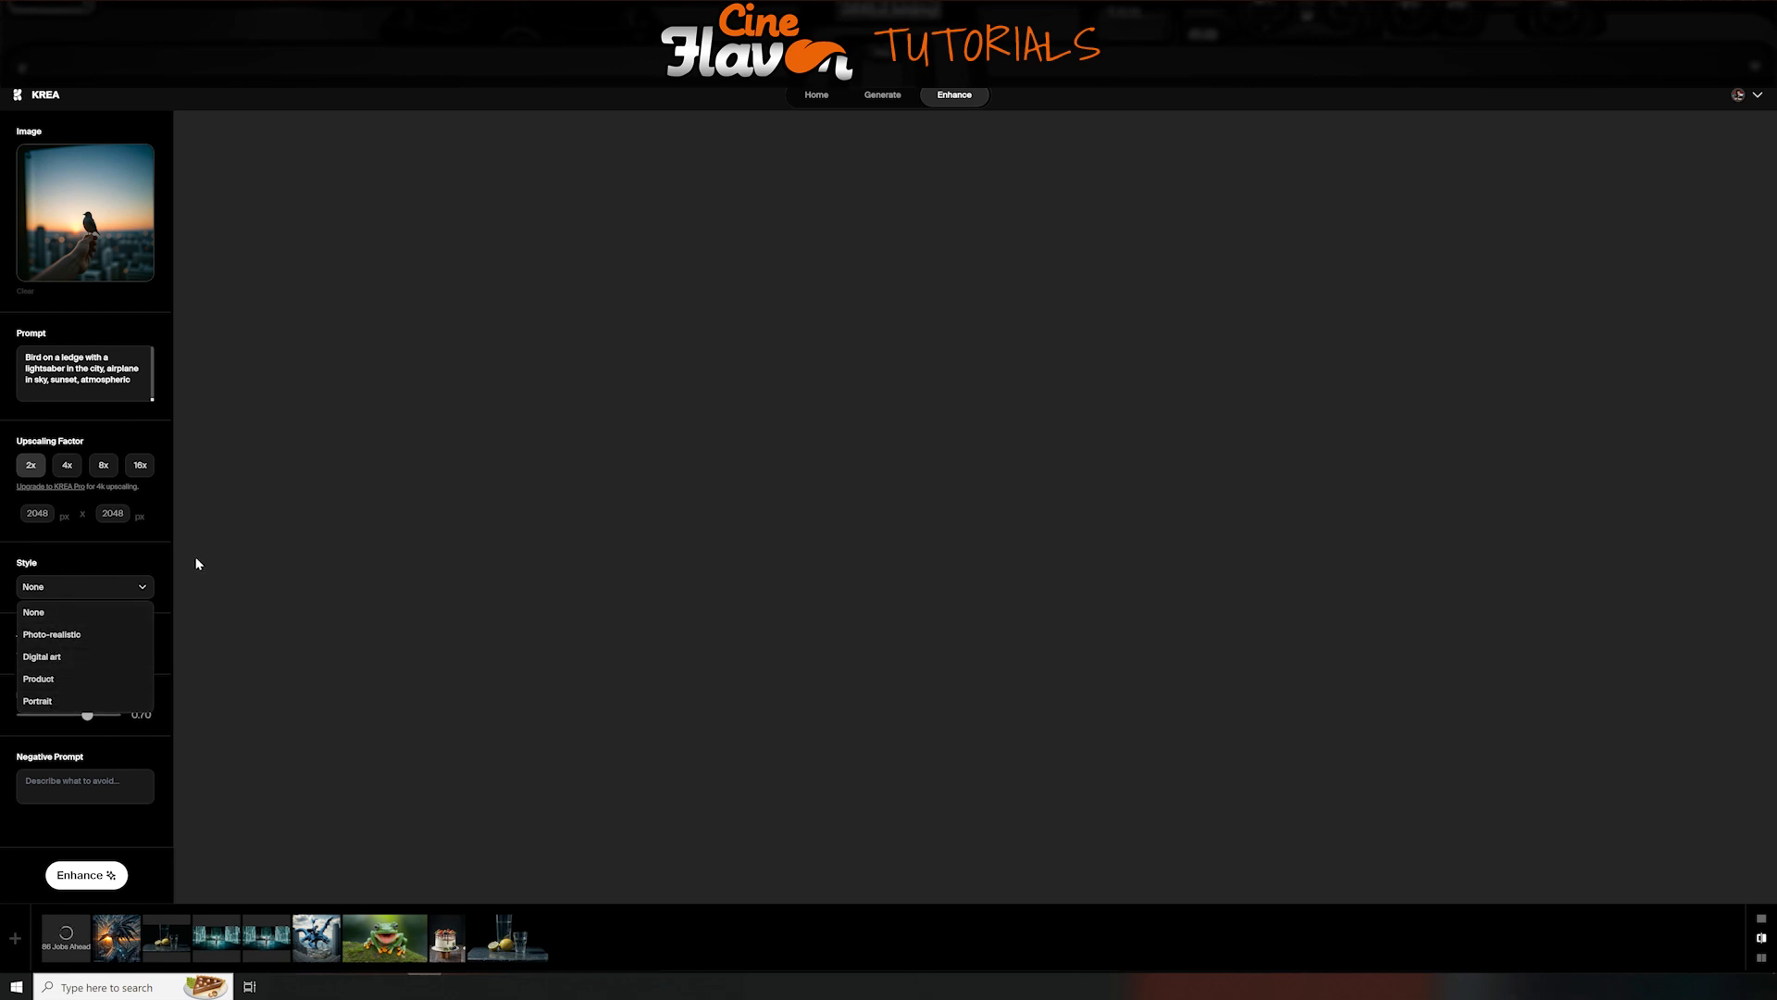
click(101, 580)
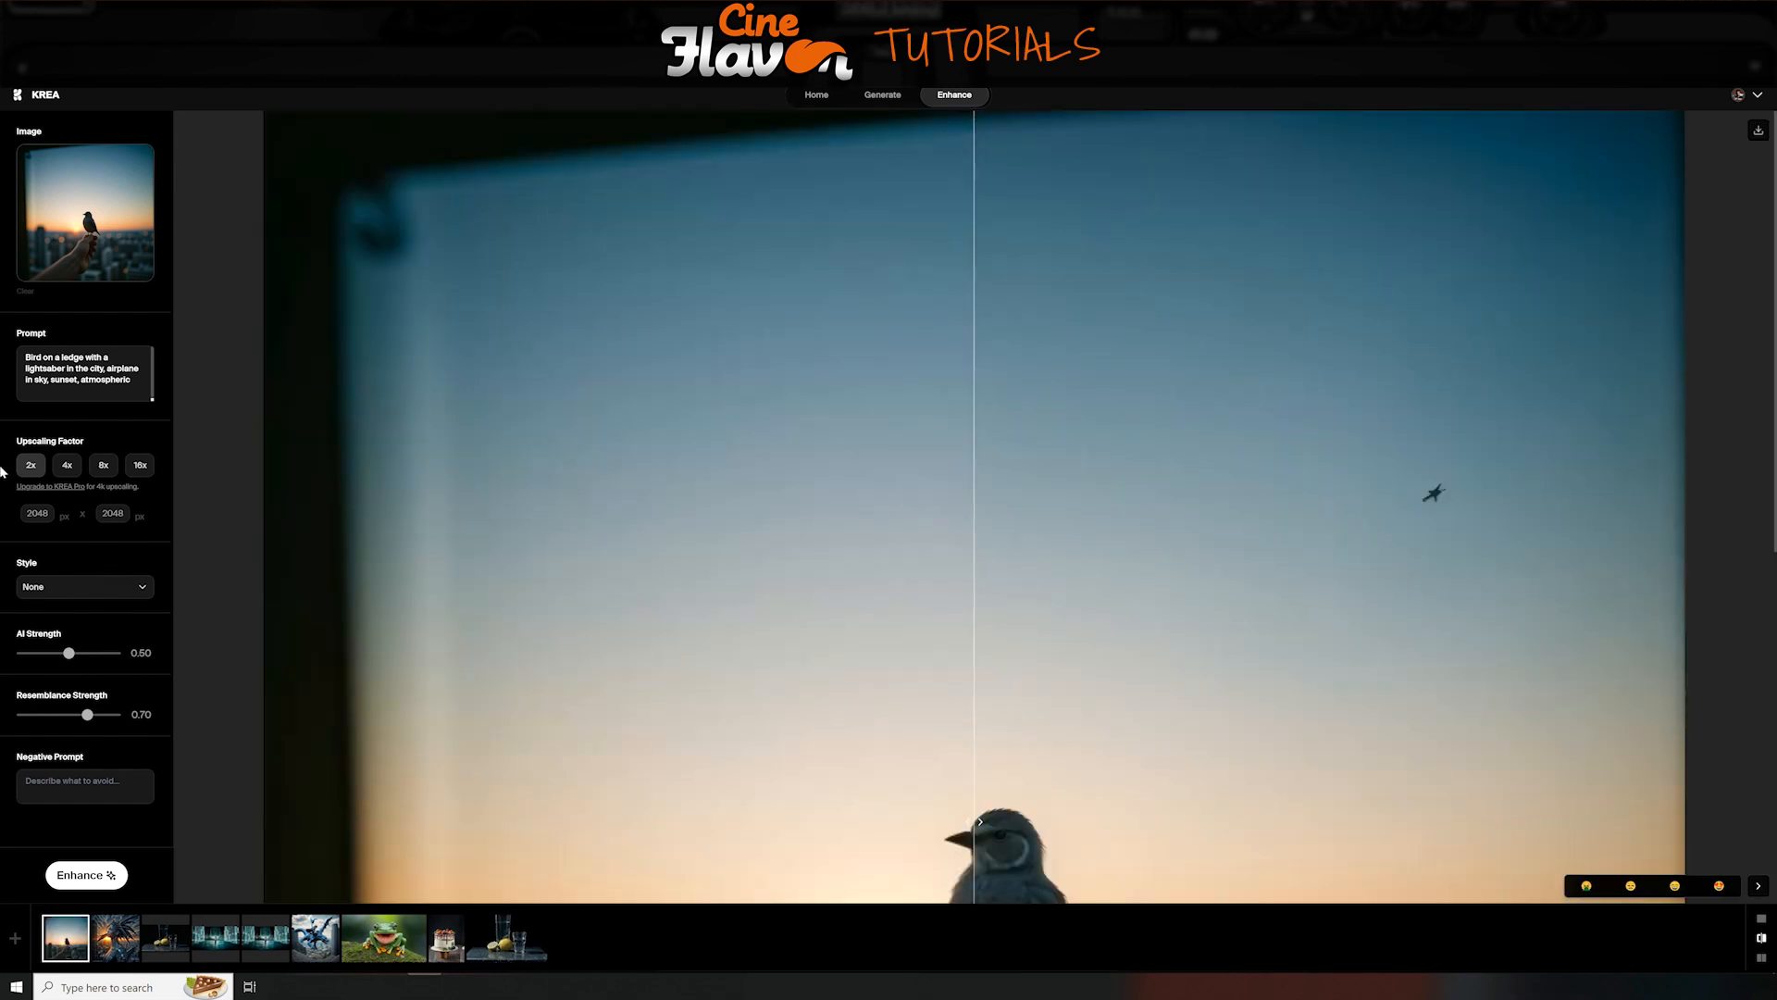
Compare the original and the enhanced bird image by sweeping the comparison divider across the whole picture
scroll(1053, 421, down, 5)
drag(977, 437, 1706, 409)
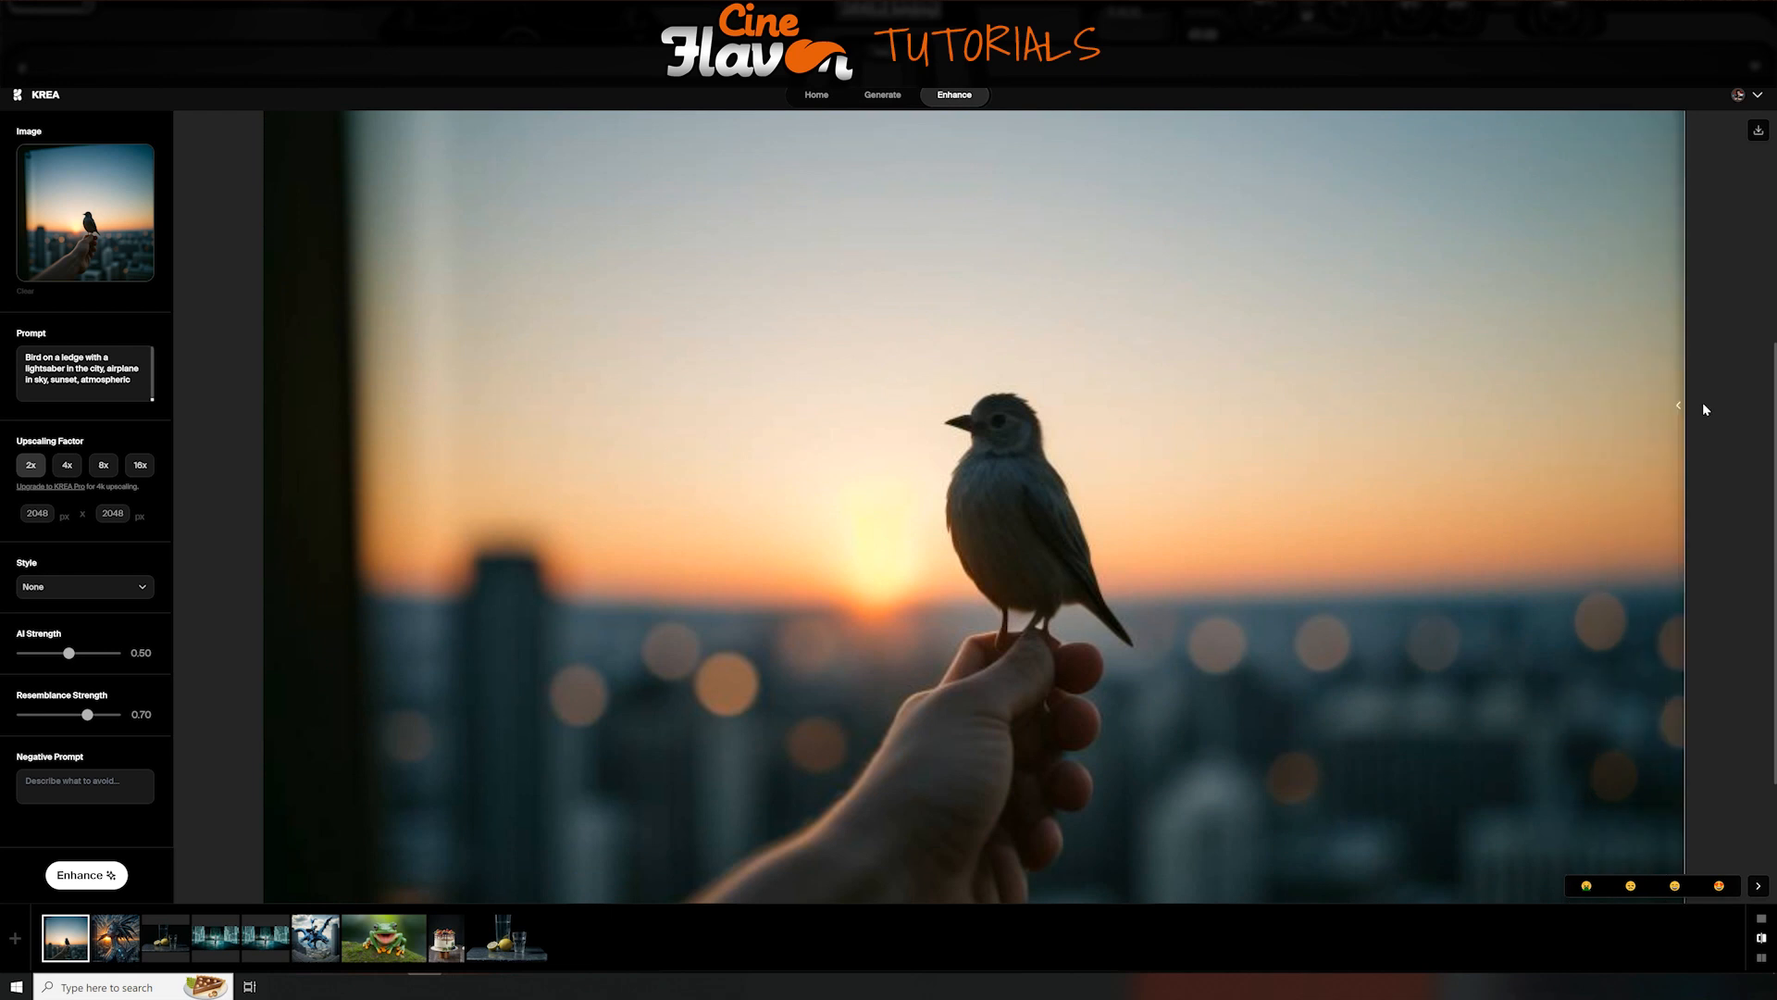
drag(1680, 406, 290, 546)
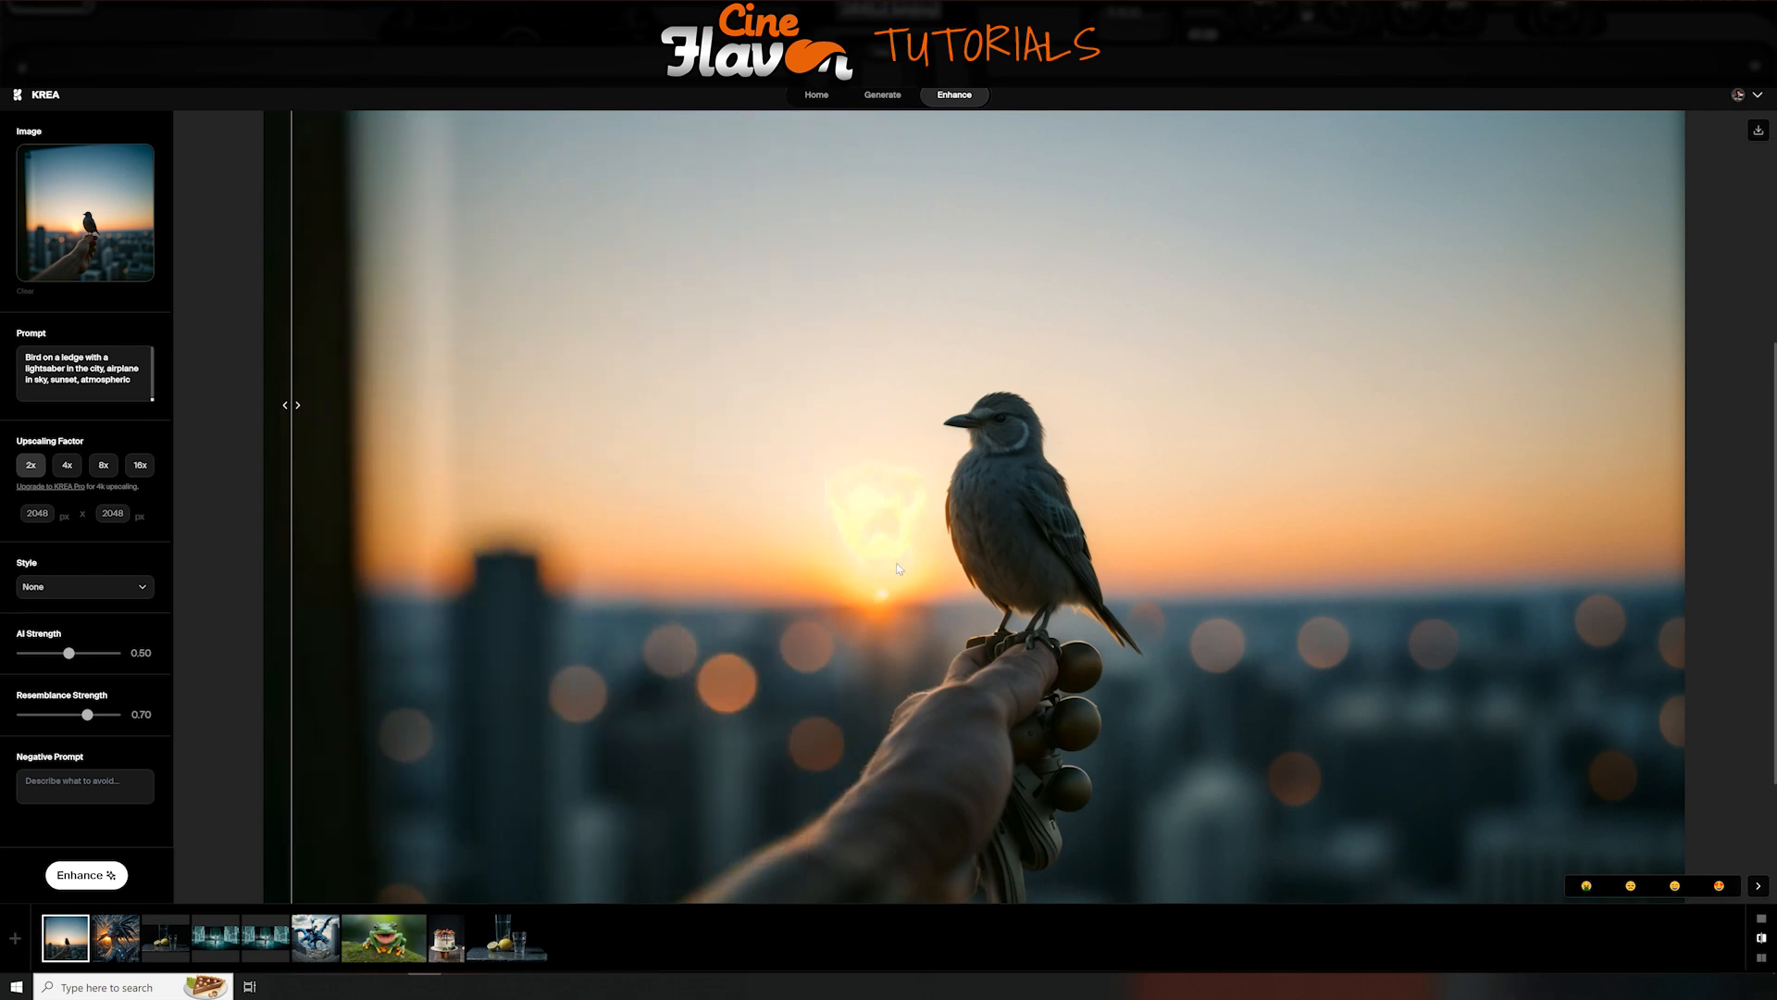